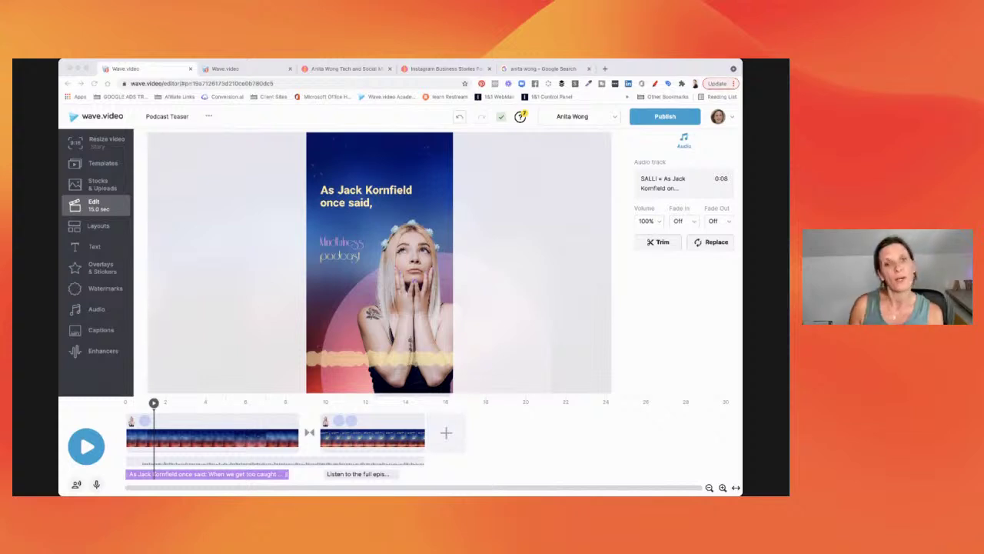
# - Open wave.video in a new browser tab and go to its video templates page
pyautogui.click(140, 69)
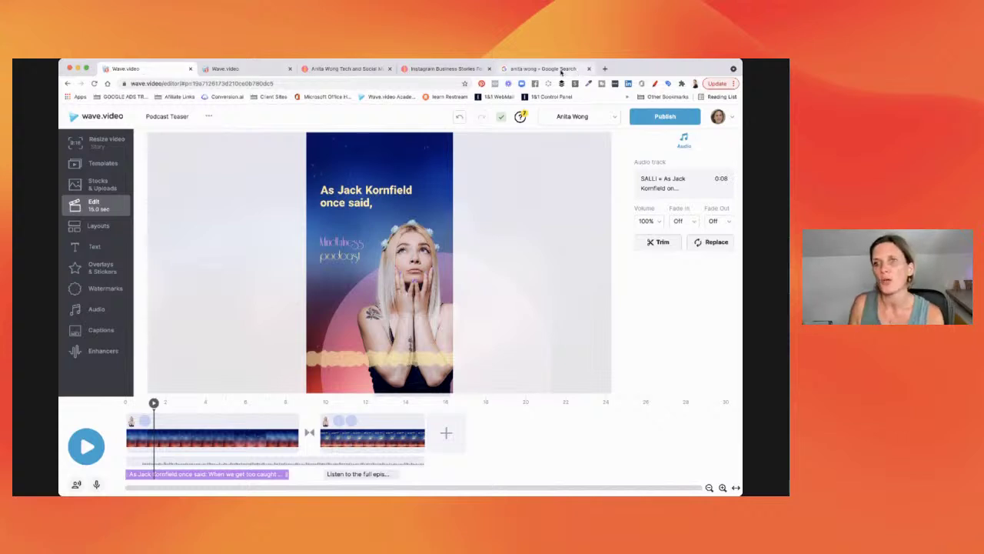
pyautogui.click(604, 69)
pyautogui.write('wave.video')
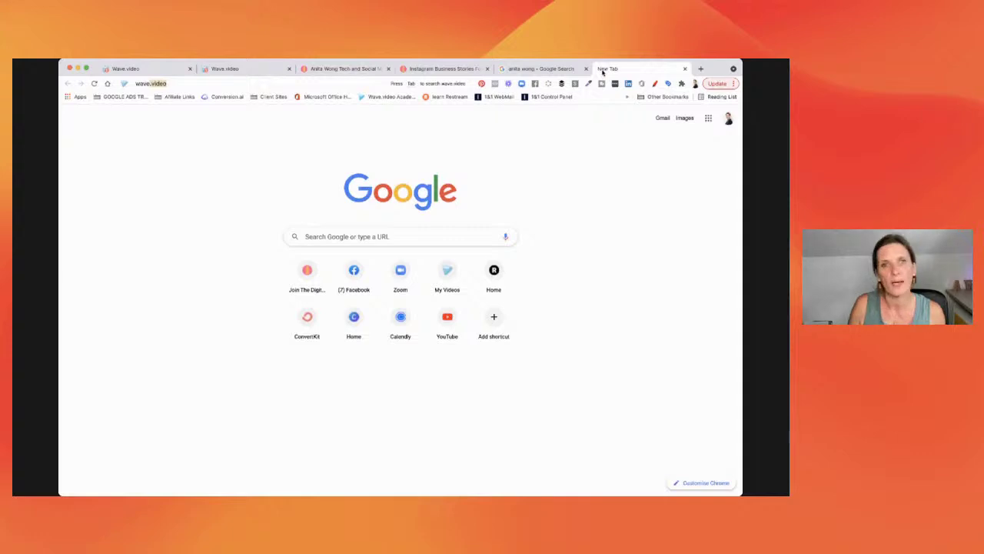
pyautogui.press('Return')
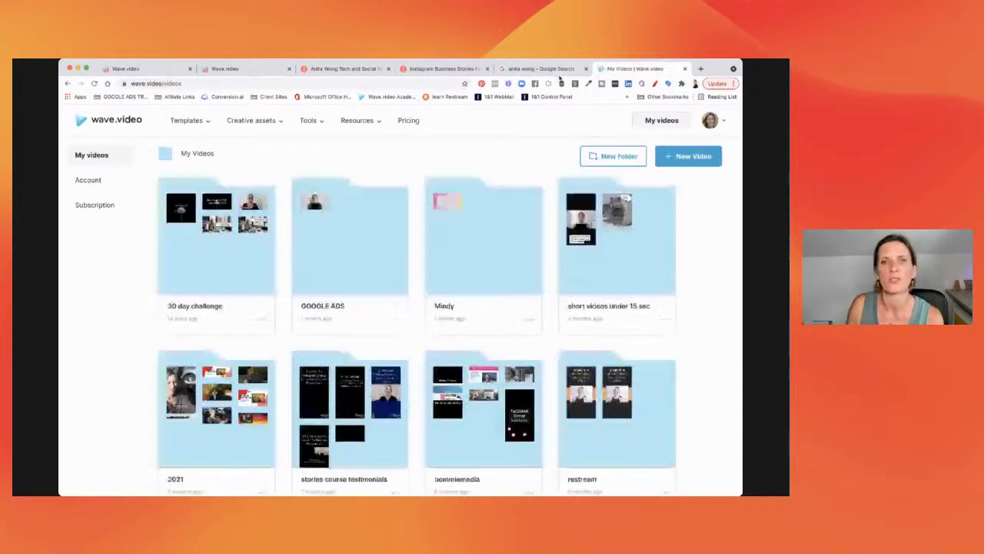
pyautogui.click(186, 121)
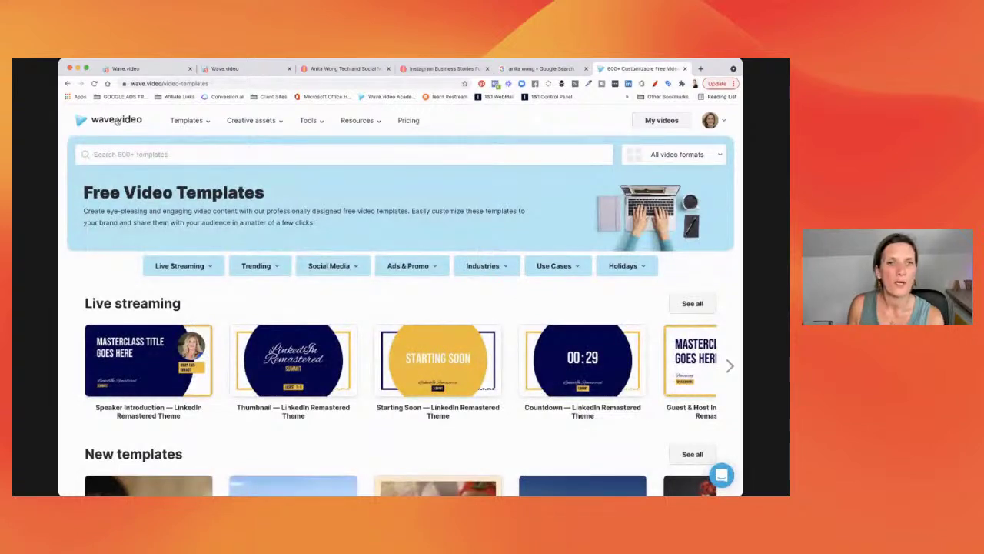
# - Compare the Free, Creator and Business plans on the pricing page and return to the video templates
pyautogui.click(409, 119)
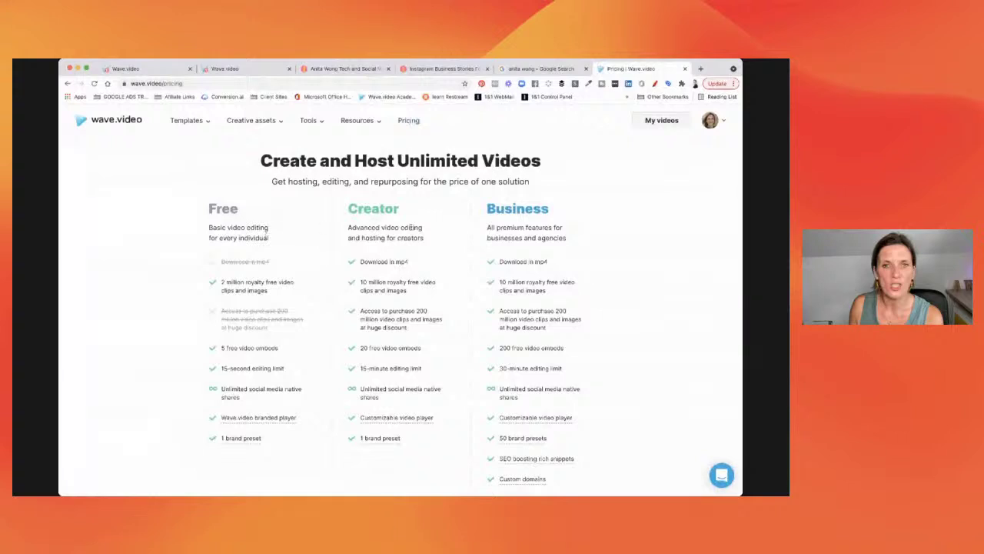
pyautogui.scroll(-5, 378, 238)
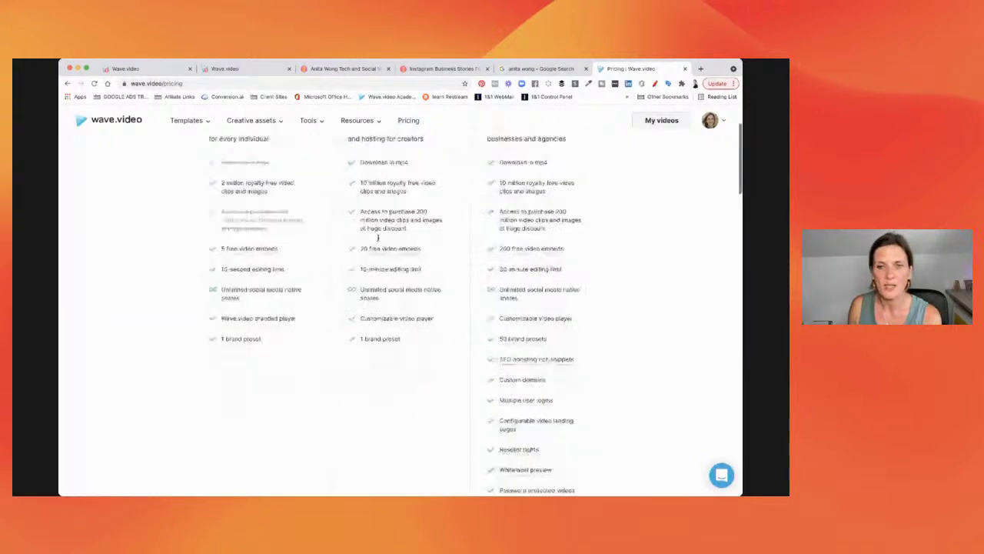
pyautogui.scroll(-1, 379, 240)
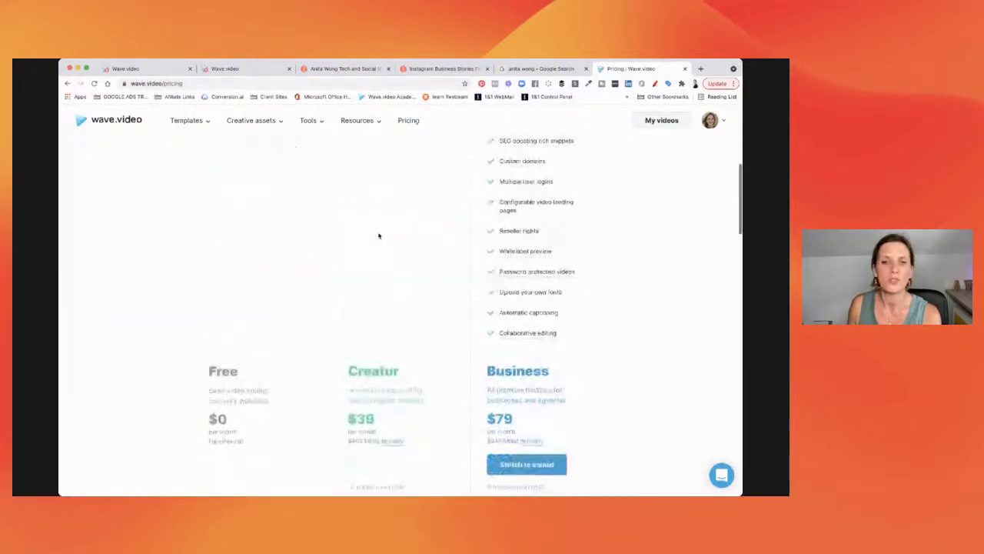
pyautogui.scroll(6, 378, 238)
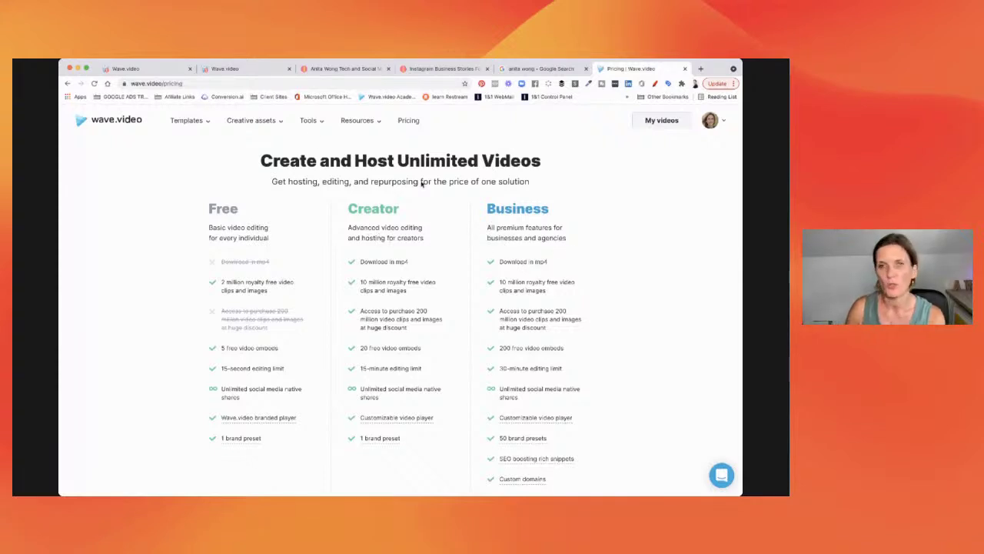
pyautogui.click(183, 122)
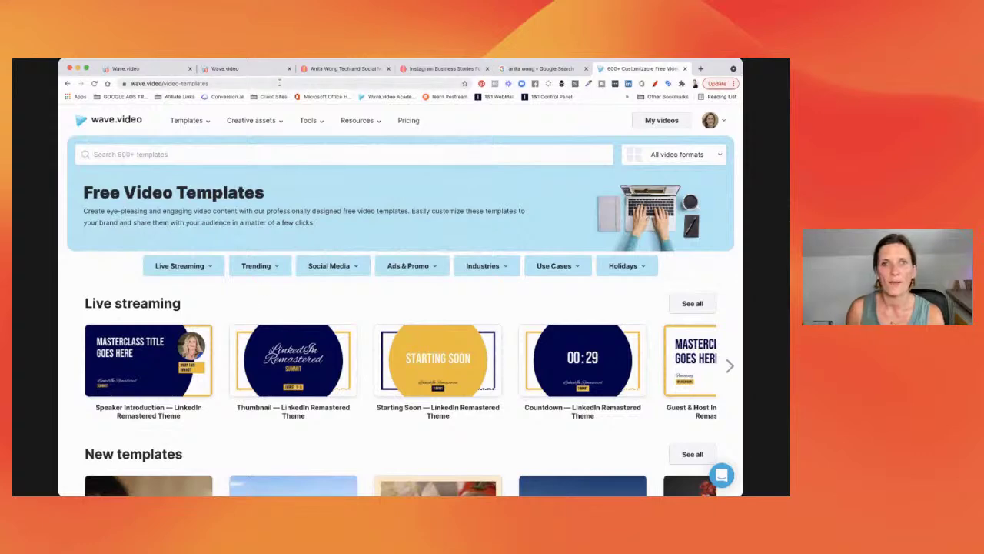
# - Play the Podcast Teaser project through to its end and glance at the Hotel Testimonial project
pyautogui.click(254, 71)
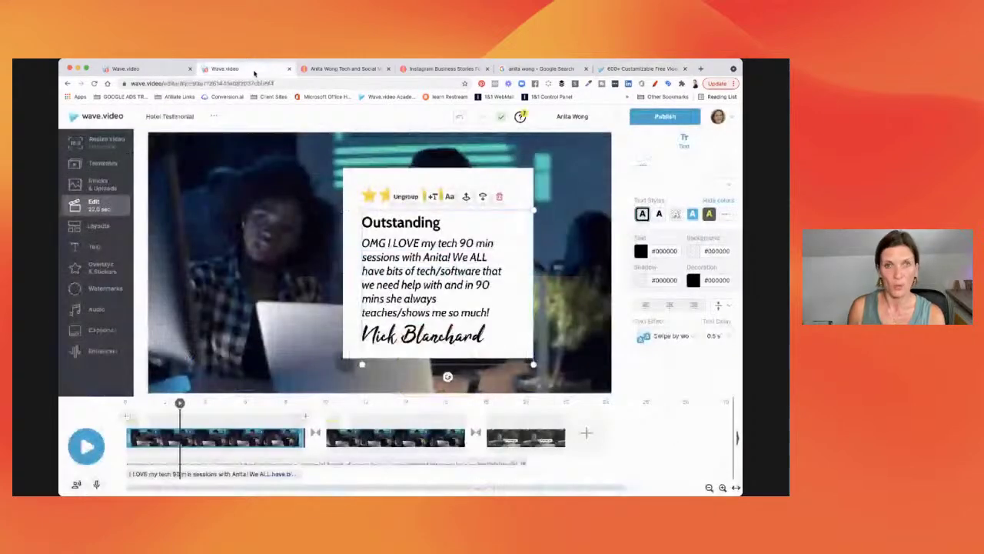
pyautogui.click(140, 71)
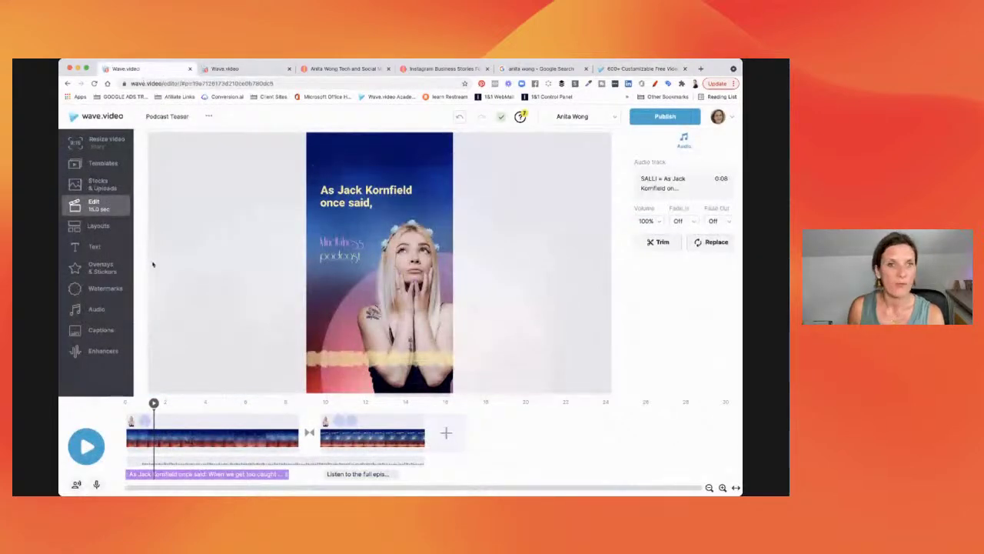
pyautogui.click(90, 445)
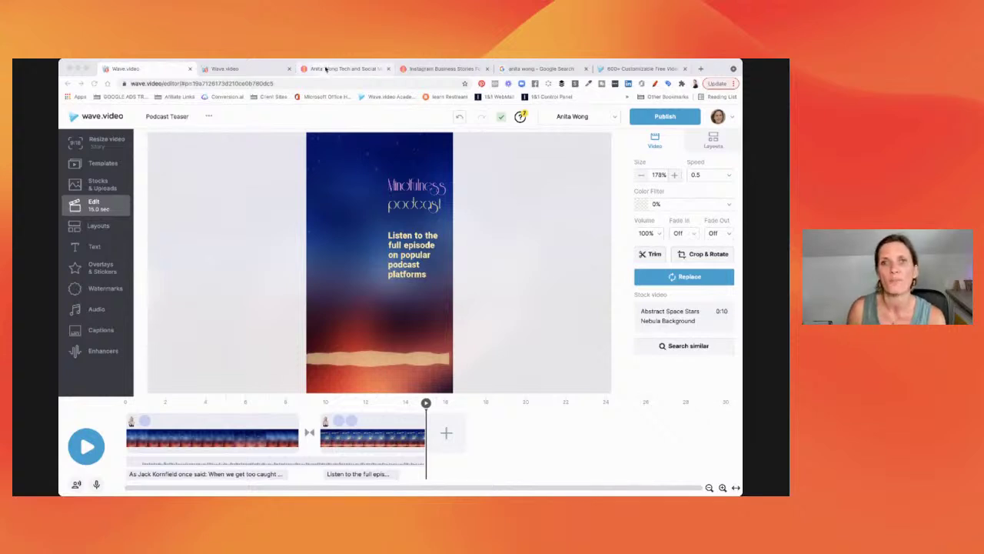
pyautogui.click(228, 69)
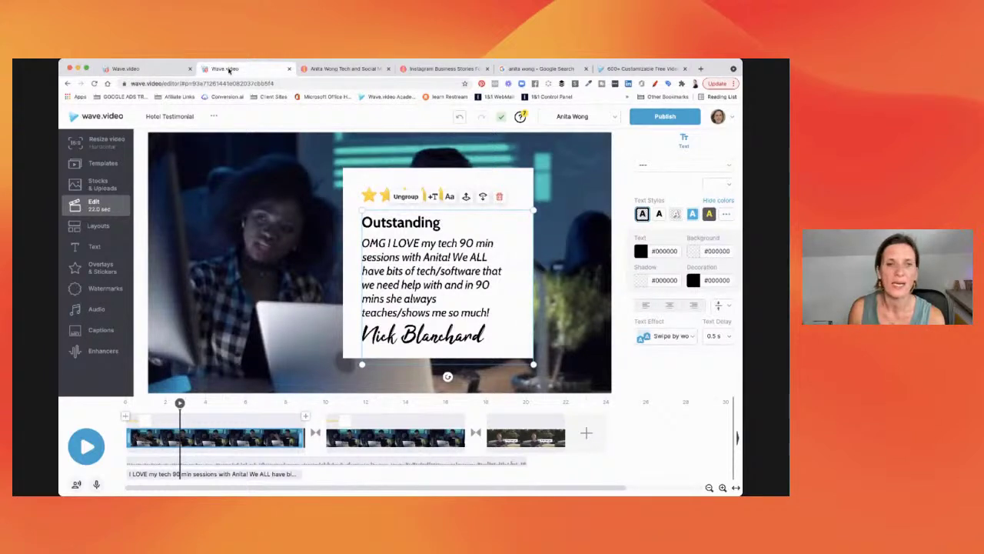
pyautogui.click(151, 70)
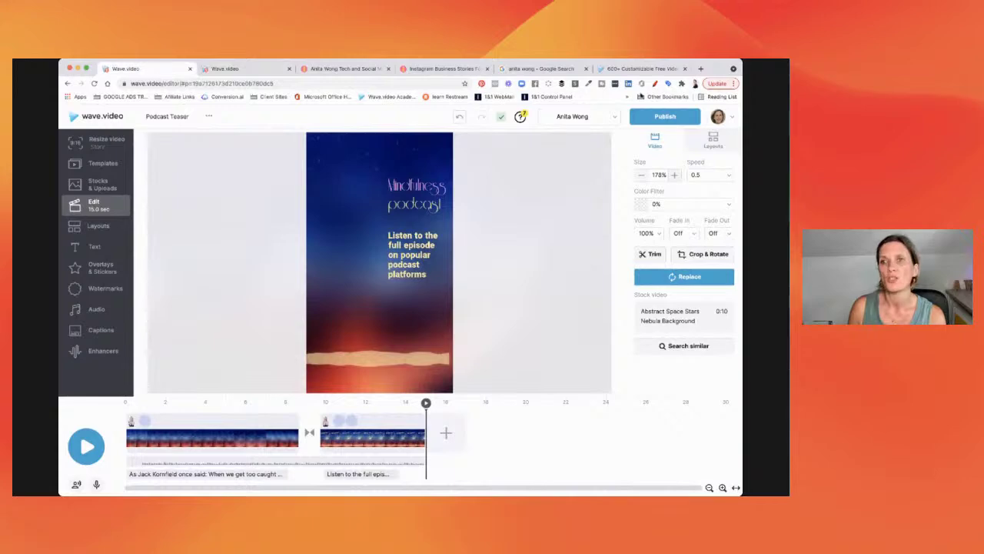
# - On the templates page, look through the Ads & Promo category and browse the Customer Testimonial templates
pyautogui.click(632, 69)
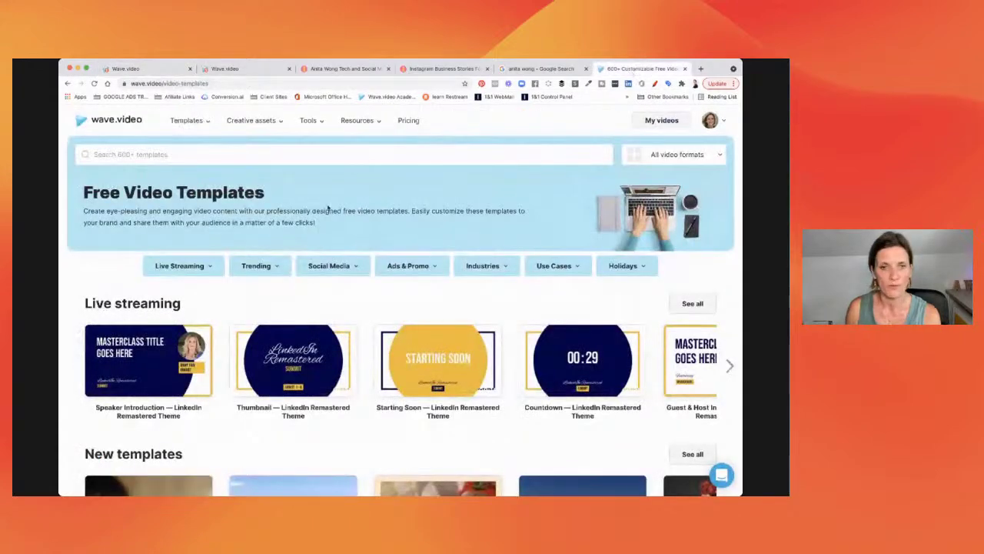
pyautogui.click(332, 265)
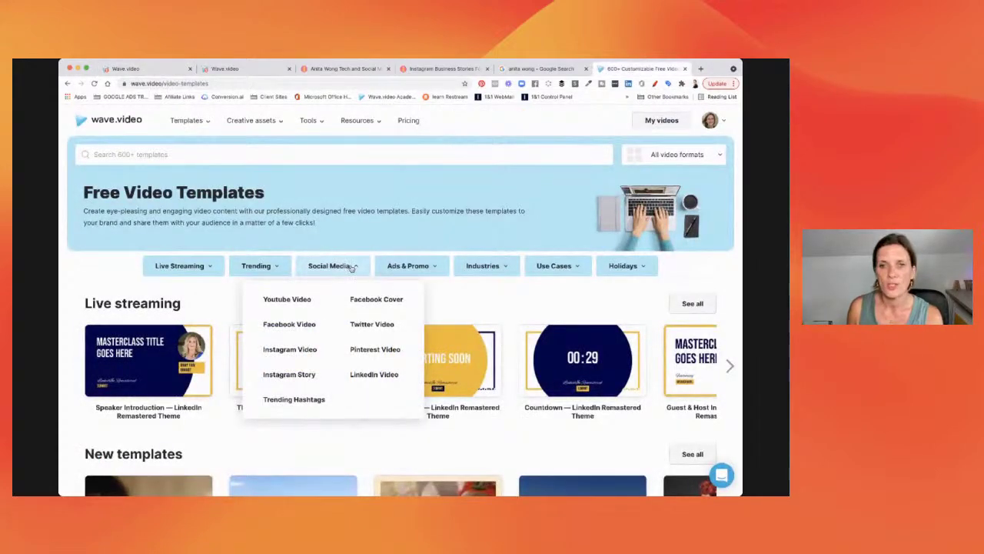
pyautogui.click(486, 266)
pyautogui.click(430, 266)
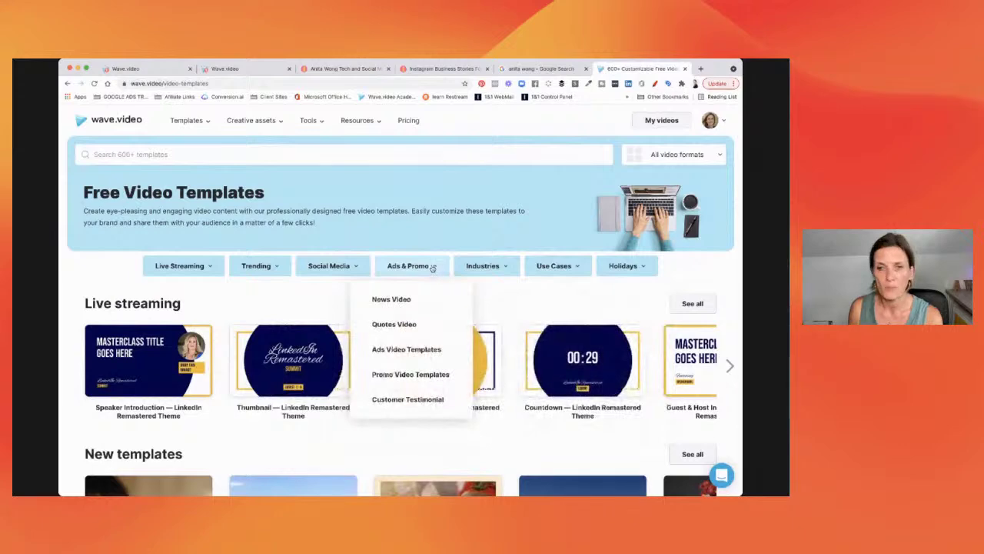
pyautogui.click(400, 400)
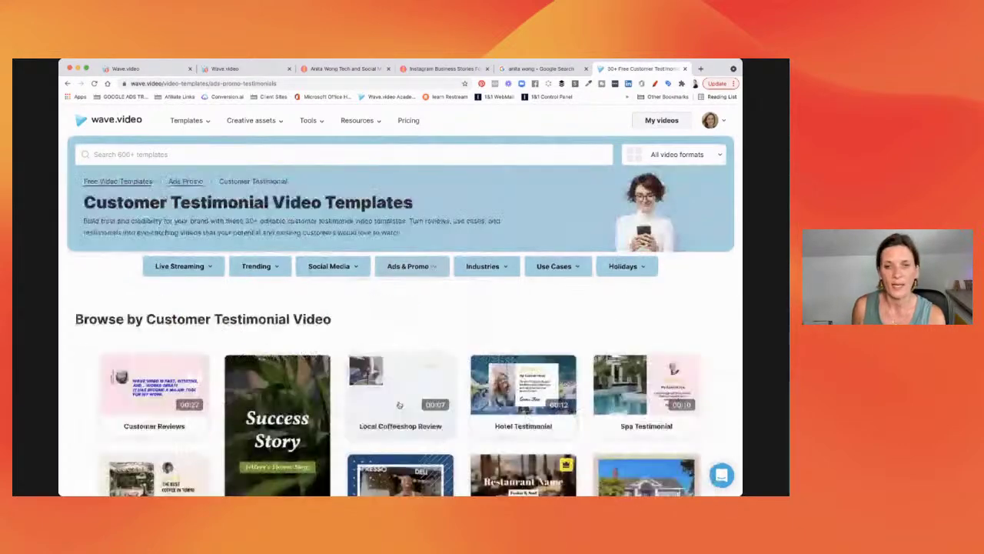
pyautogui.scroll(-3, 399, 403)
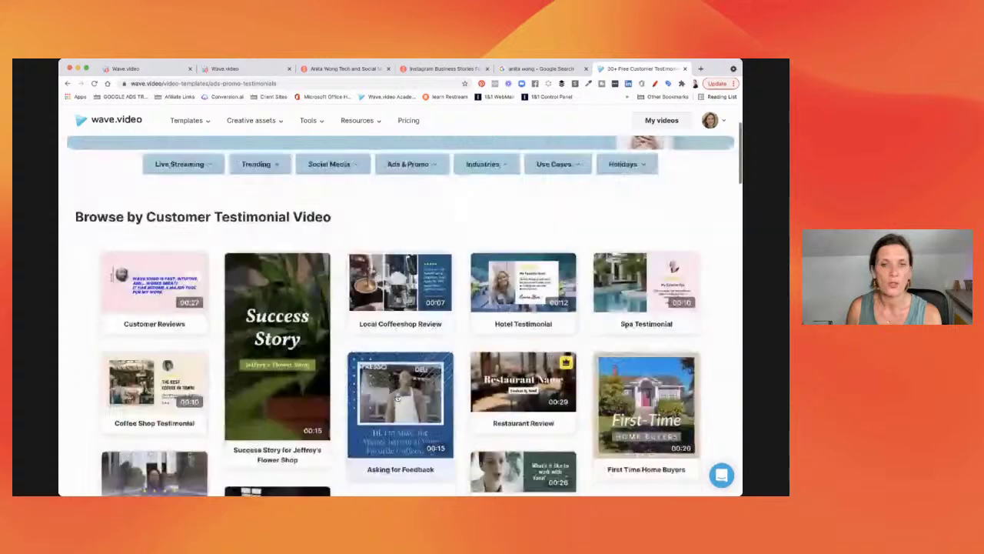
pyautogui.scroll(-1, 397, 399)
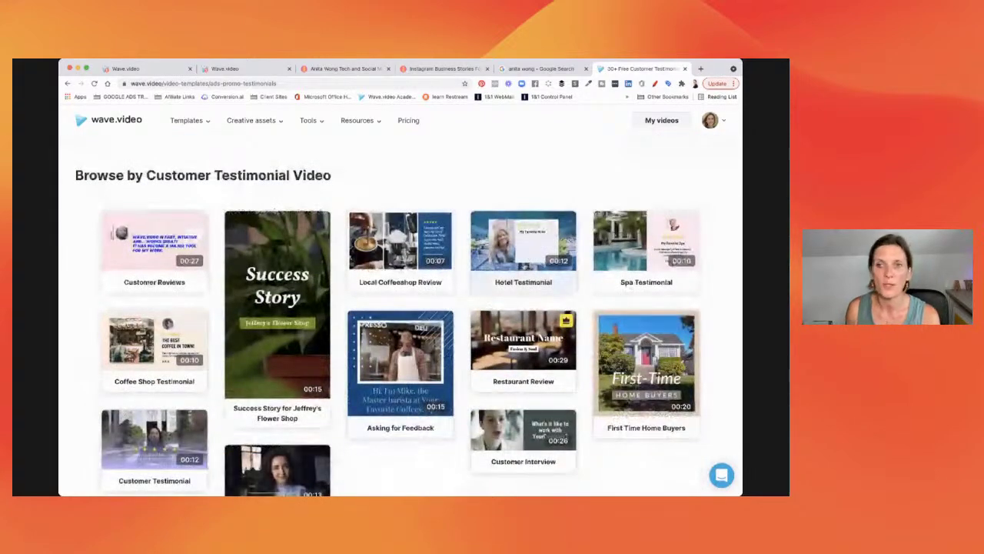
# - Open the Hotel Testimonial template and preview it in Square, Vertical and Story formats
pyautogui.scroll(-1, 483, 271)
pyautogui.click(483, 270)
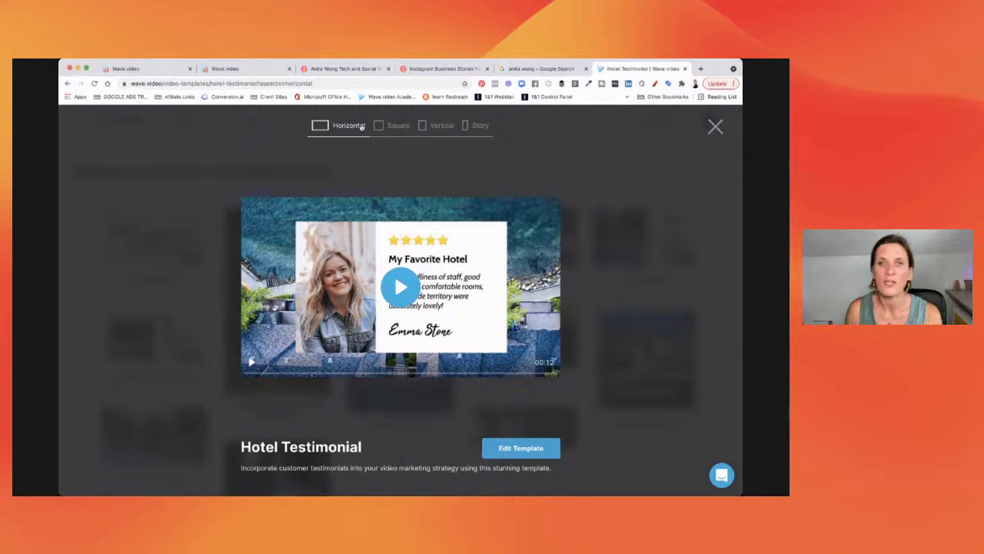
pyautogui.click(386, 130)
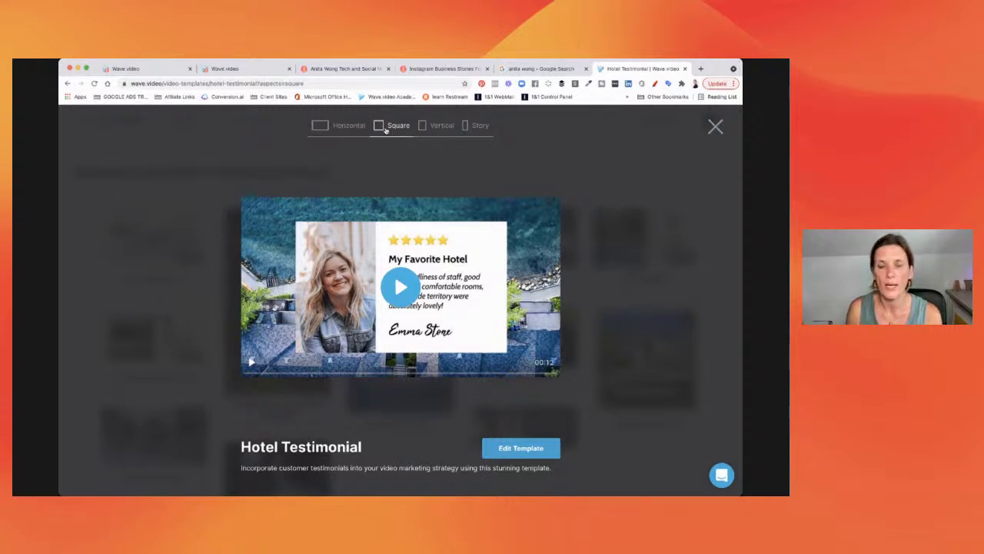
pyautogui.click(435, 126)
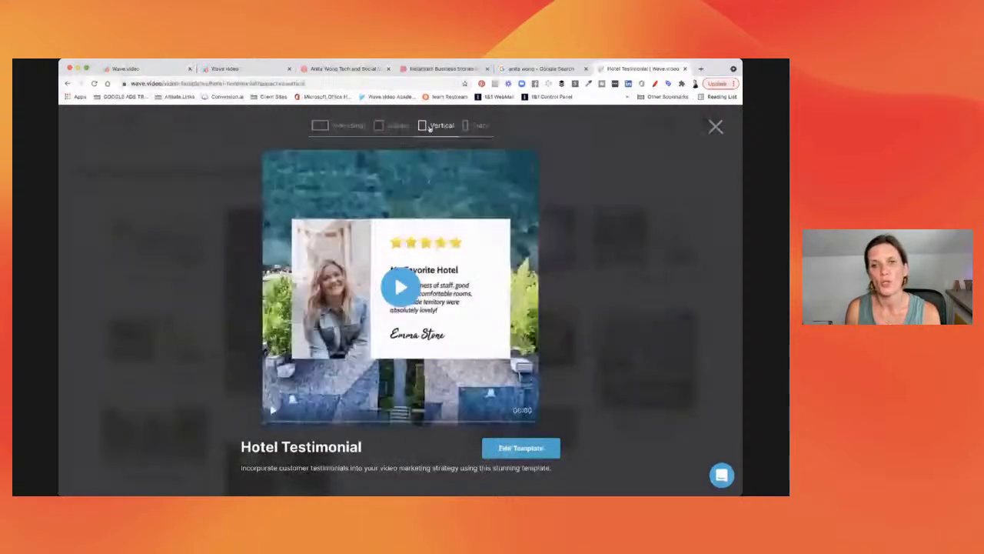
pyautogui.click(473, 126)
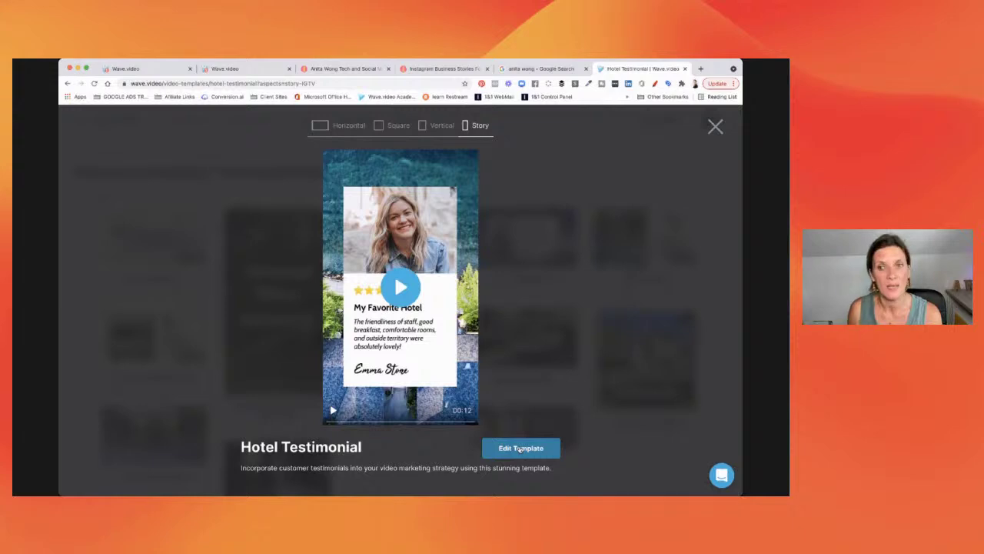
# - Switch to the Hotel Testimonial project and show the replacement options for the first scene's background video
pyautogui.click(244, 69)
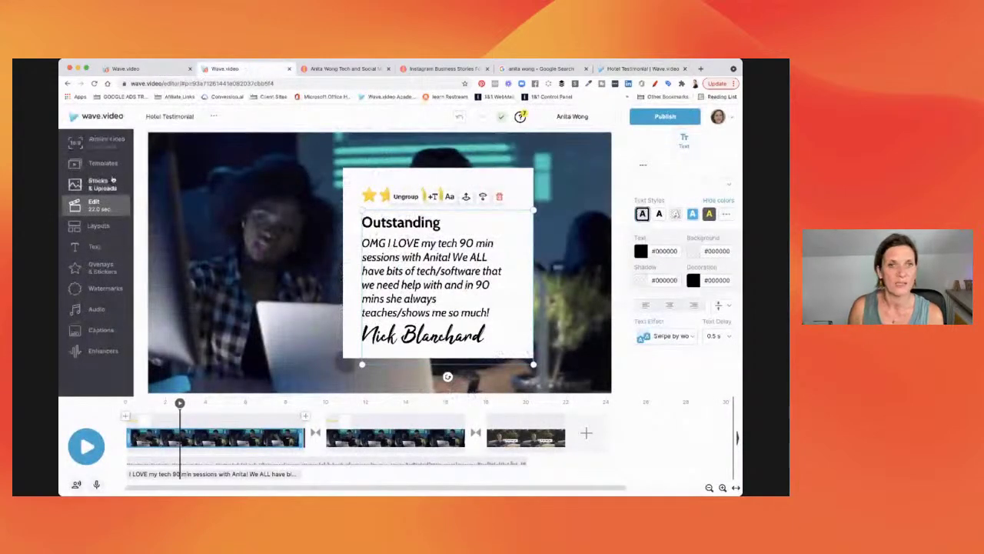
pyautogui.click(193, 244)
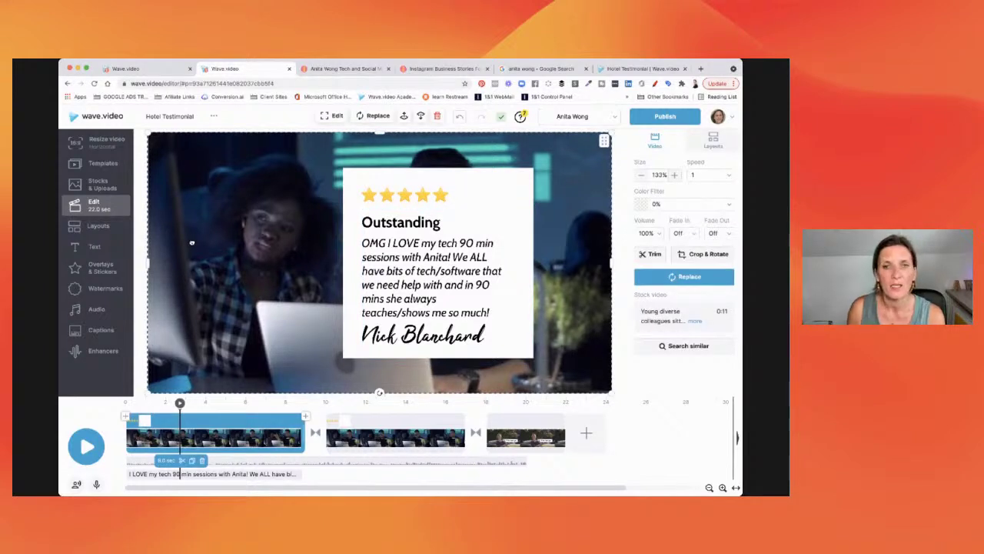
pyautogui.click(684, 282)
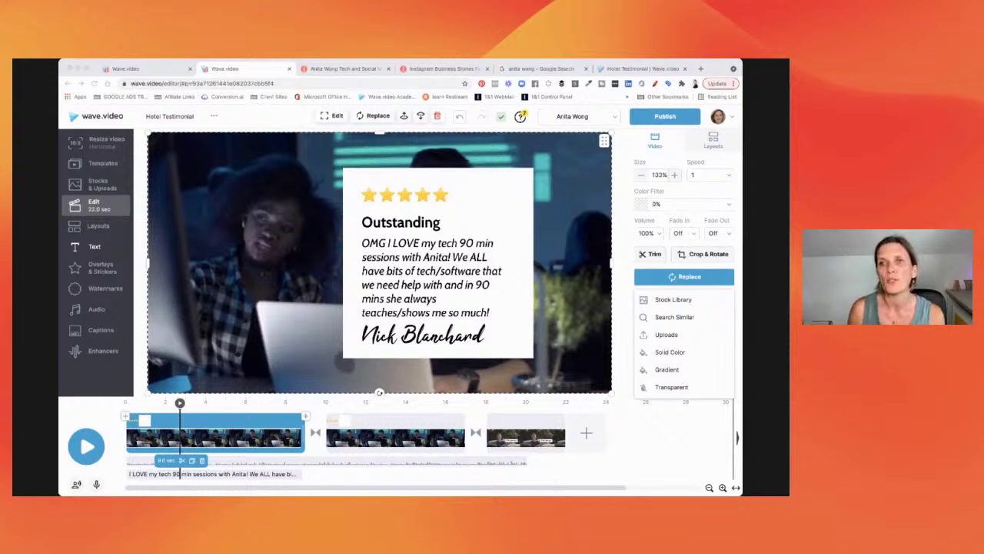
# - View the customer's Google review, return to the Hotel Testimonial project and view its second scene
pyautogui.click(538, 68)
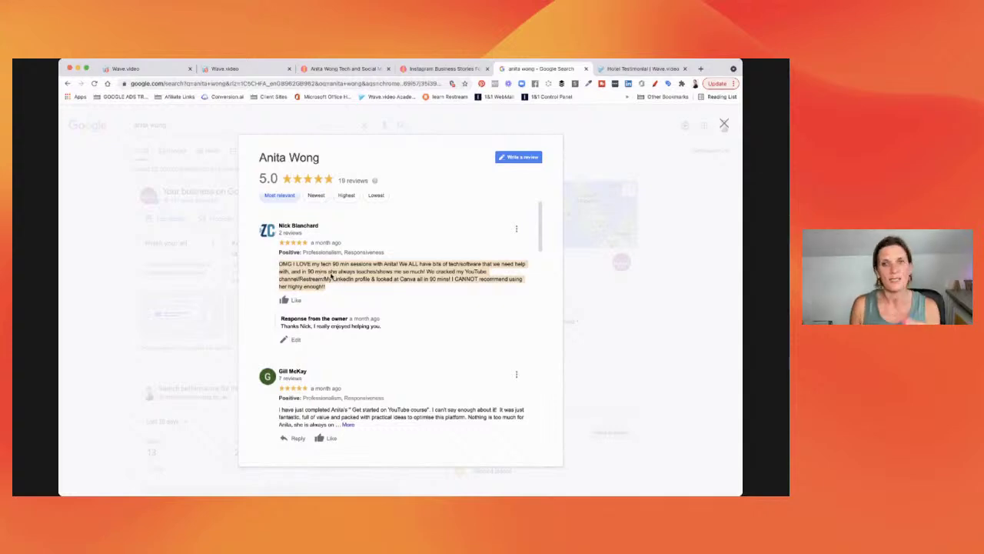
pyautogui.click(249, 70)
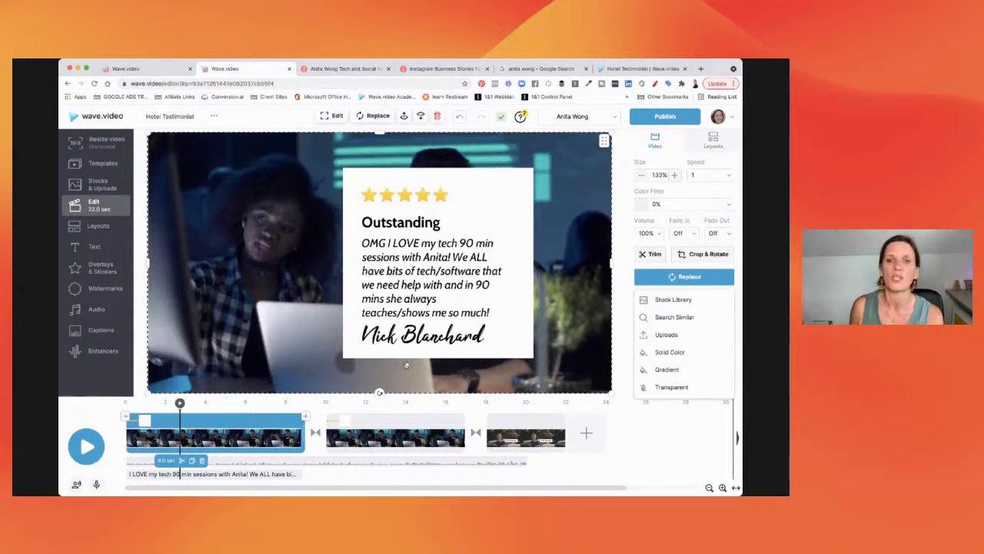
pyautogui.press('Escape')
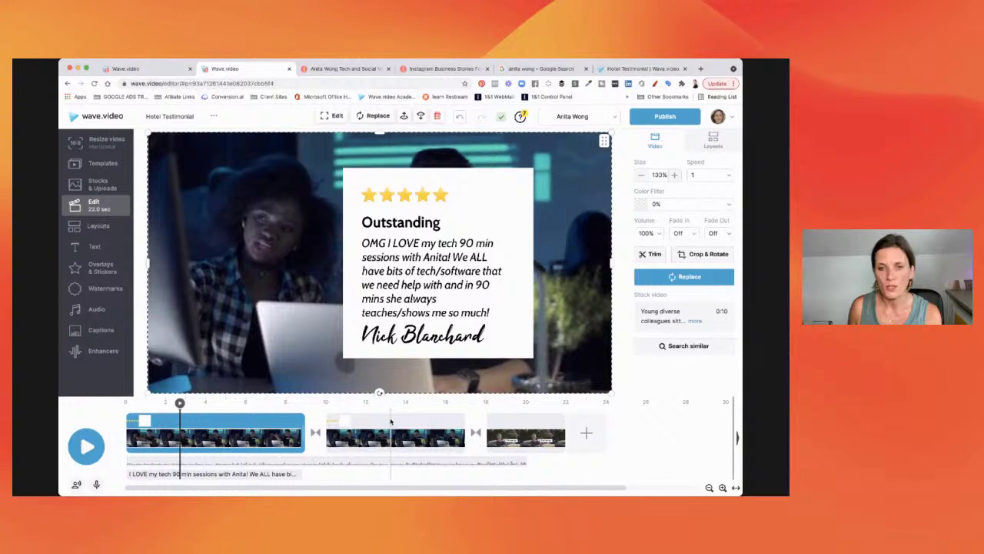
pyautogui.click(391, 419)
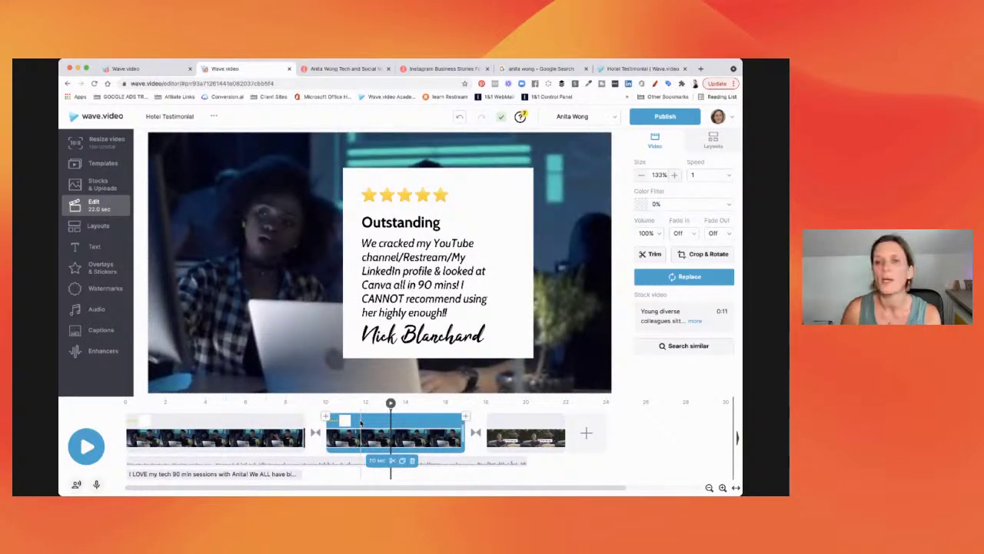
# - In the third scene, add a subtitle below "The Social Selling Expert" reading "Click link to set up a call"
pyautogui.click(524, 424)
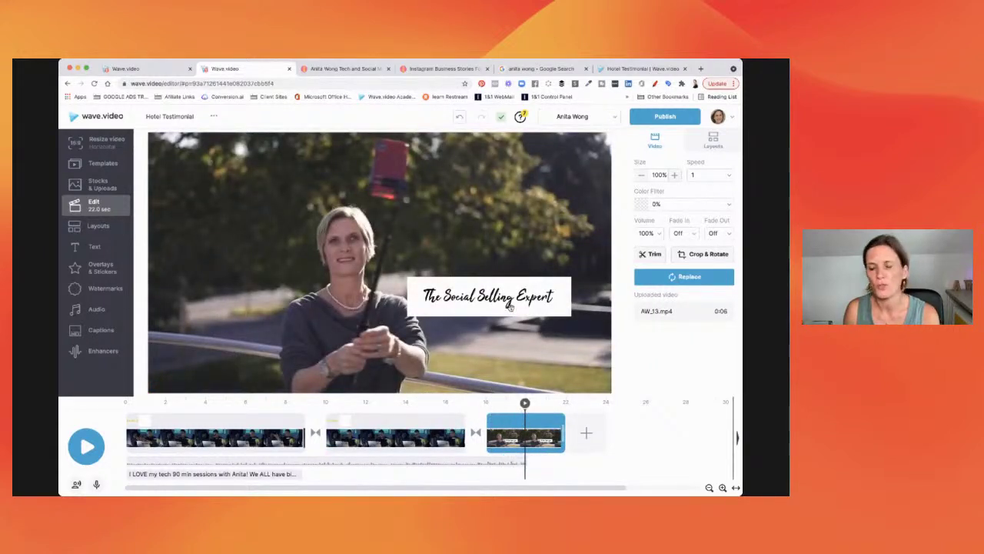
pyautogui.click(470, 304)
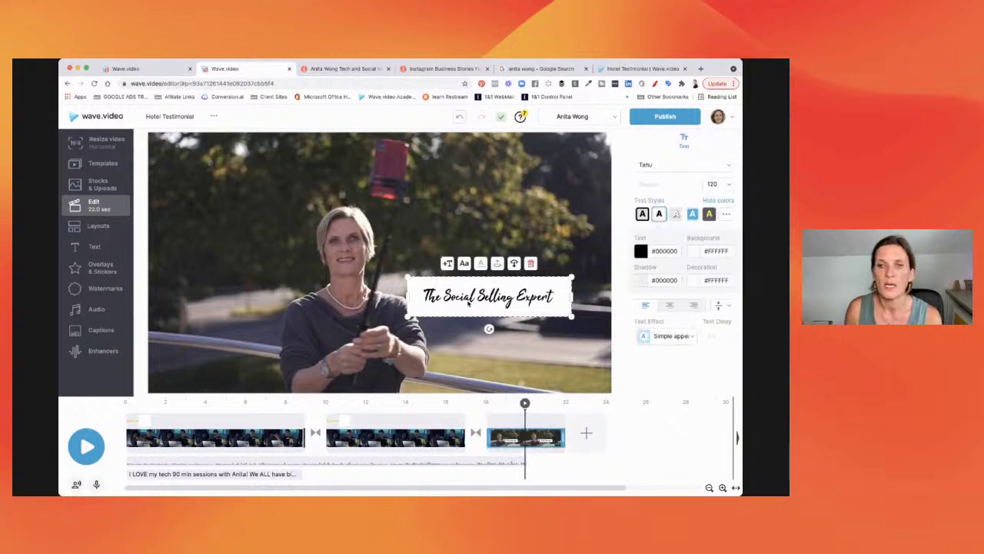
pyautogui.click(448, 264)
pyautogui.doubleClick(463, 327)
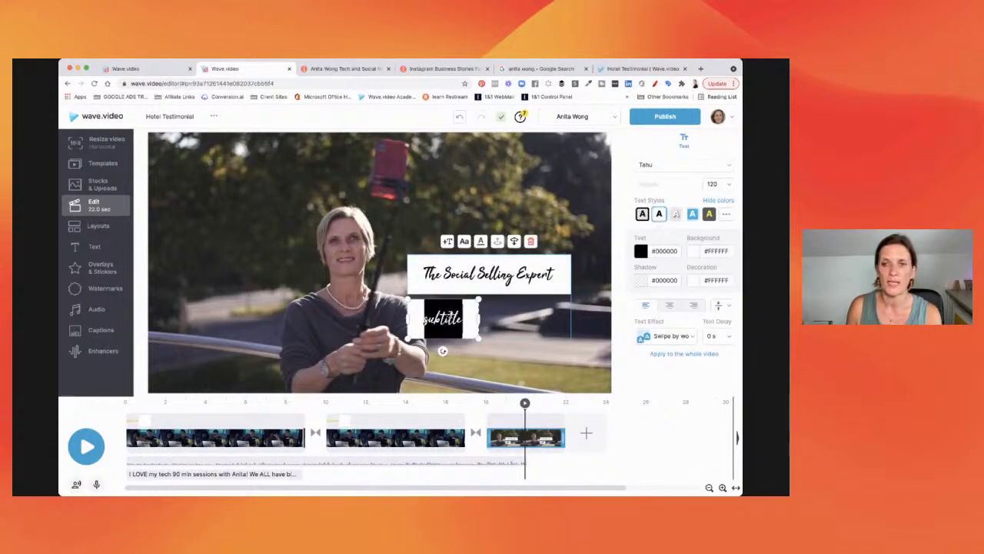
pyautogui.write('Click')
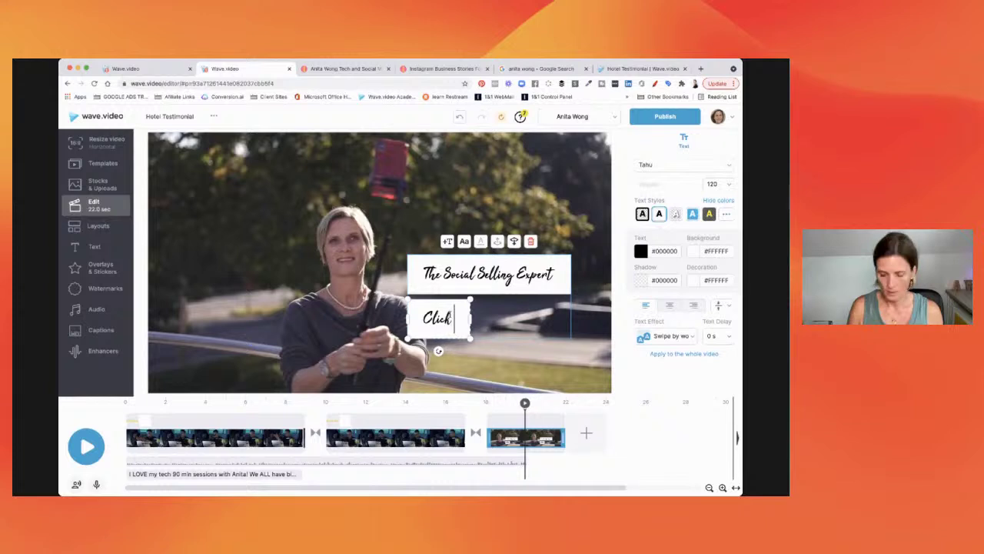
pyautogui.write(' link to')
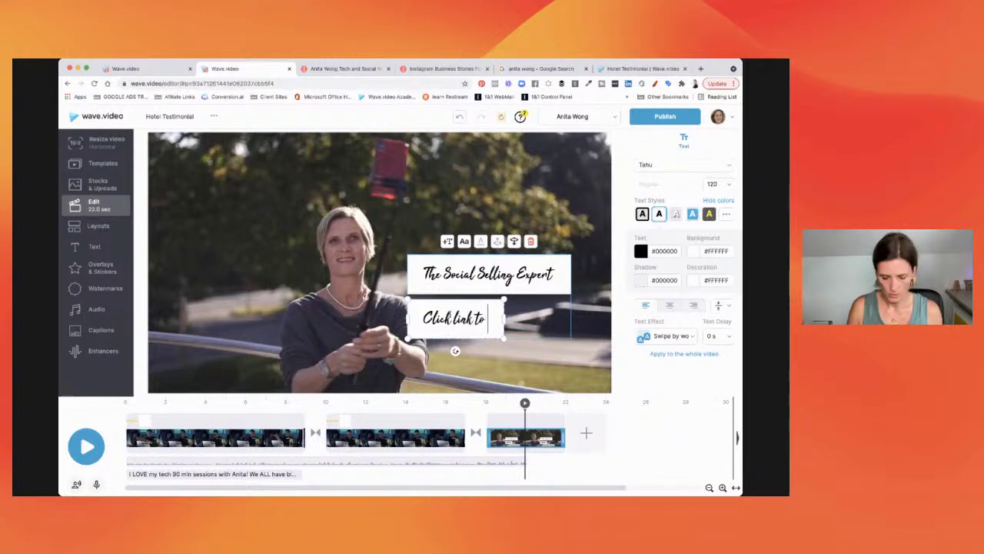
pyautogui.write(' set up a call')
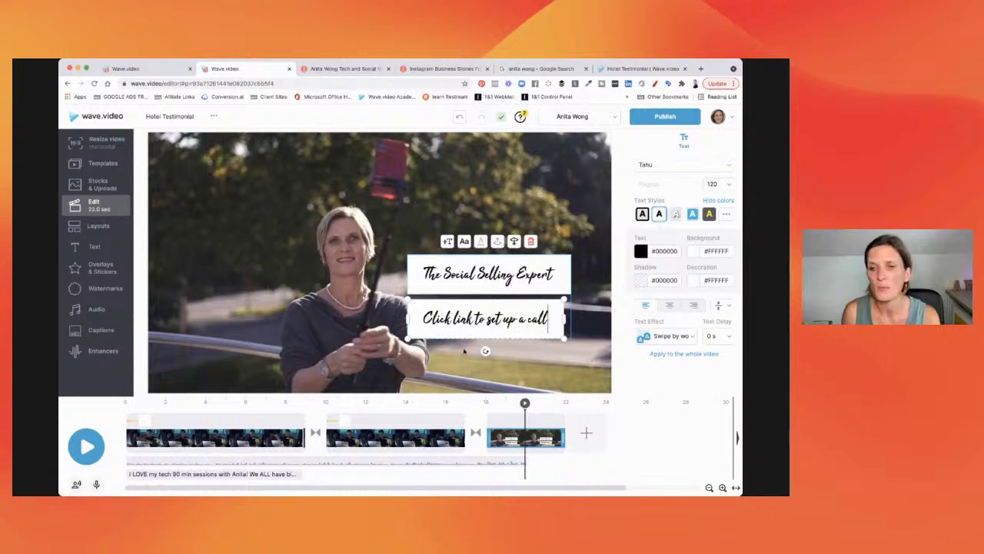
pyautogui.click(487, 382)
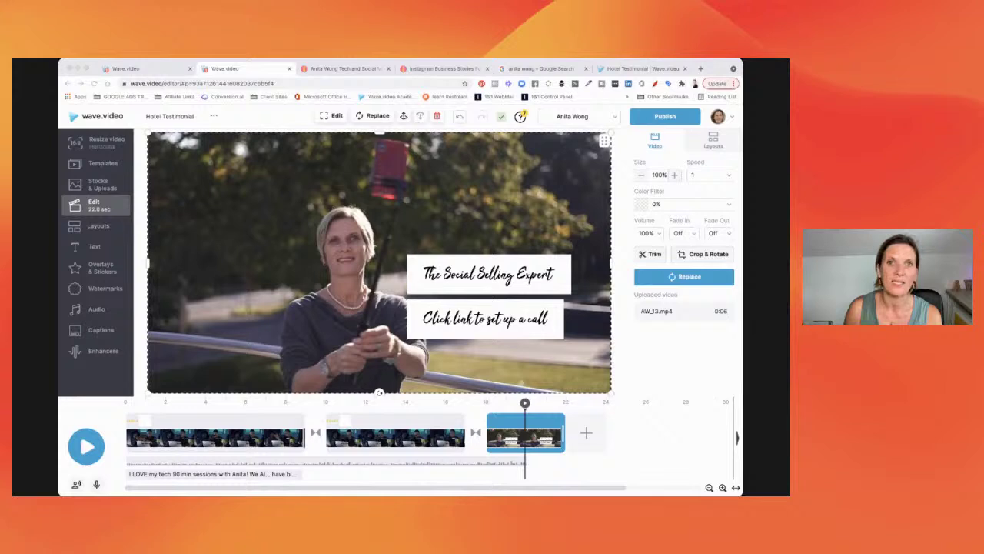
# - Mark the text-to-speech control with the red page-annotation pen, clear the drawing and close the annotation tools
pyautogui.click(244, 75)
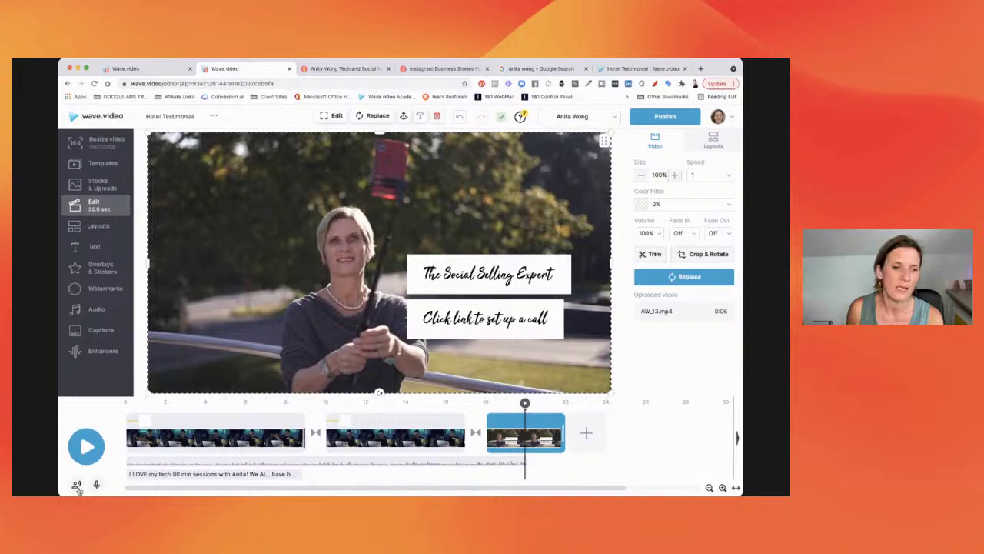
pyautogui.click(654, 84)
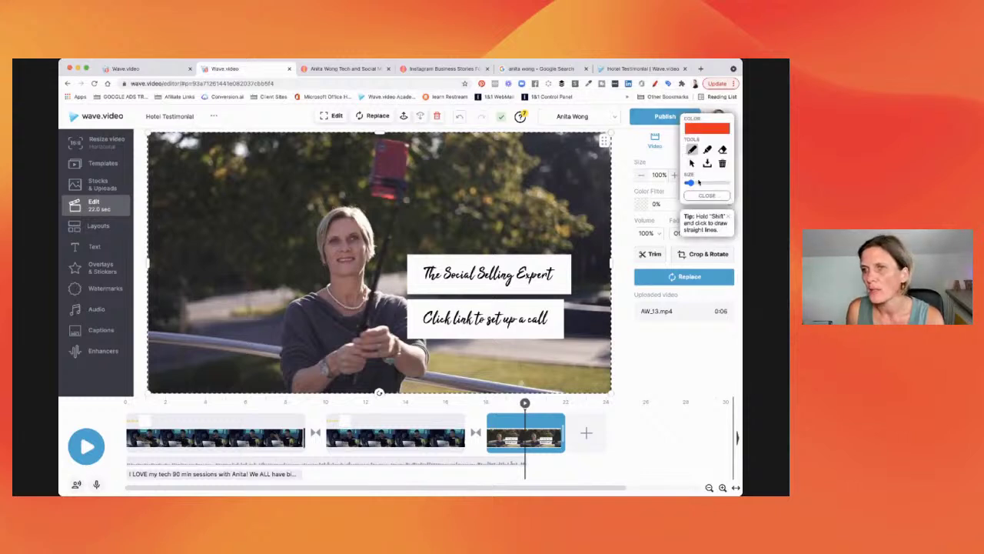
pyautogui.moveTo(689, 183); pyautogui.dragTo(696, 183)
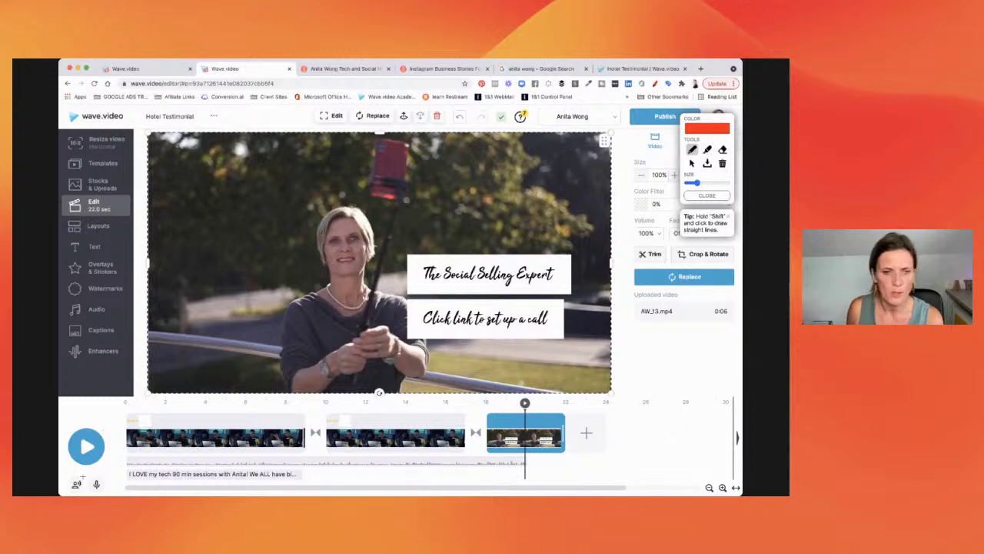
pyautogui.moveTo(87, 478)
pyautogui.mouseDown()
pyautogui.moveTo(67, 469)
pyautogui.moveTo(65, 496)
pyautogui.mouseUp()
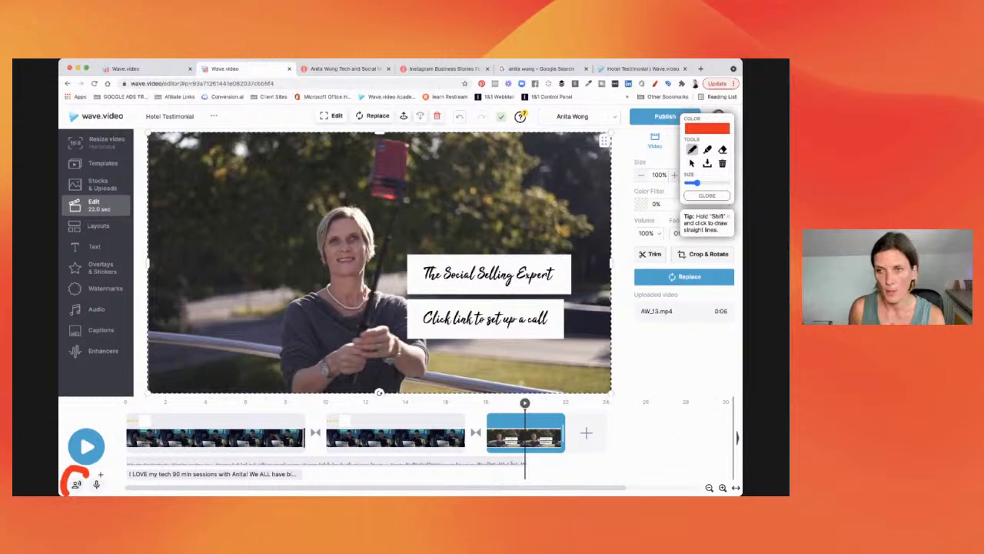
pyautogui.click(723, 163)
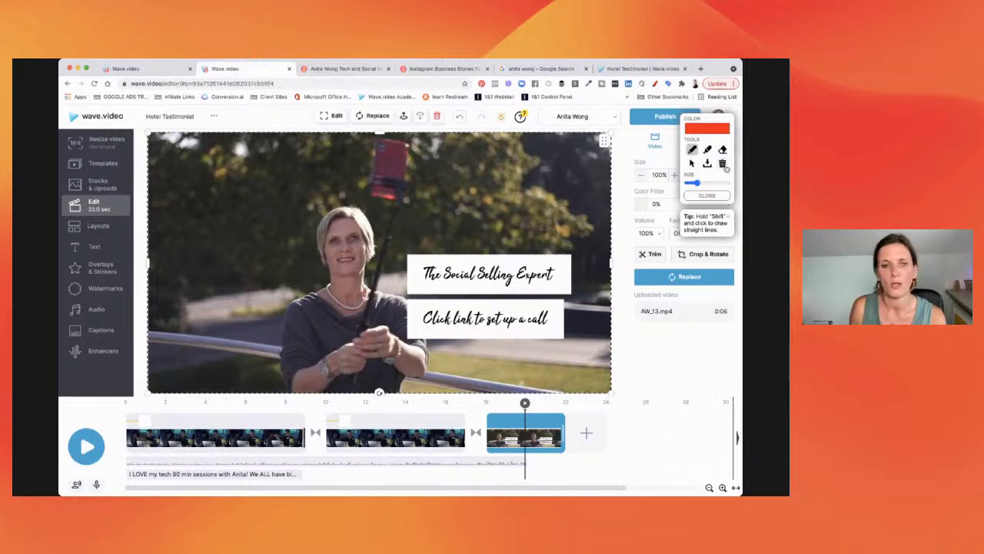
pyautogui.click(706, 195)
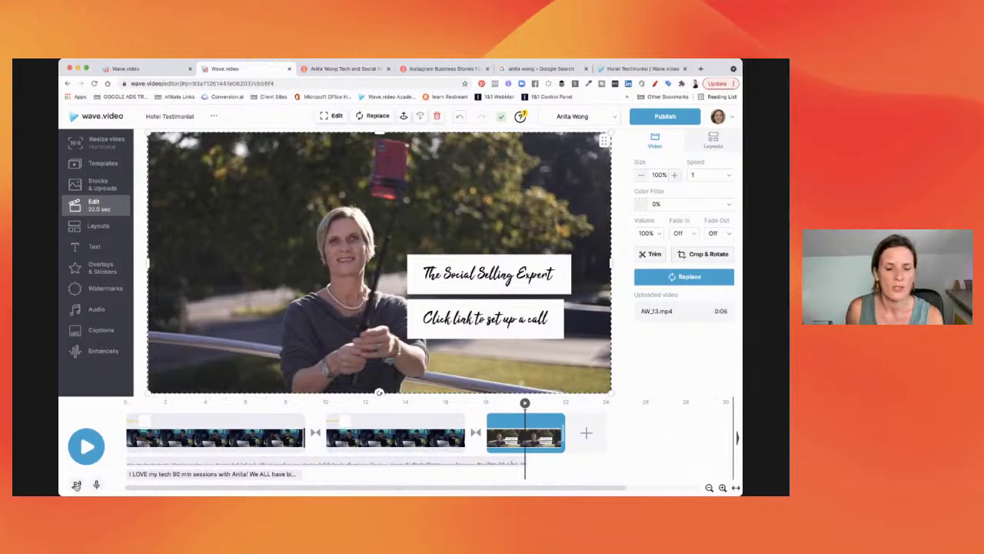
# - Copy the first scene's review text from "I LOVE my tech" through "so much!", leaving out "OMG"
pyautogui.click(166, 440)
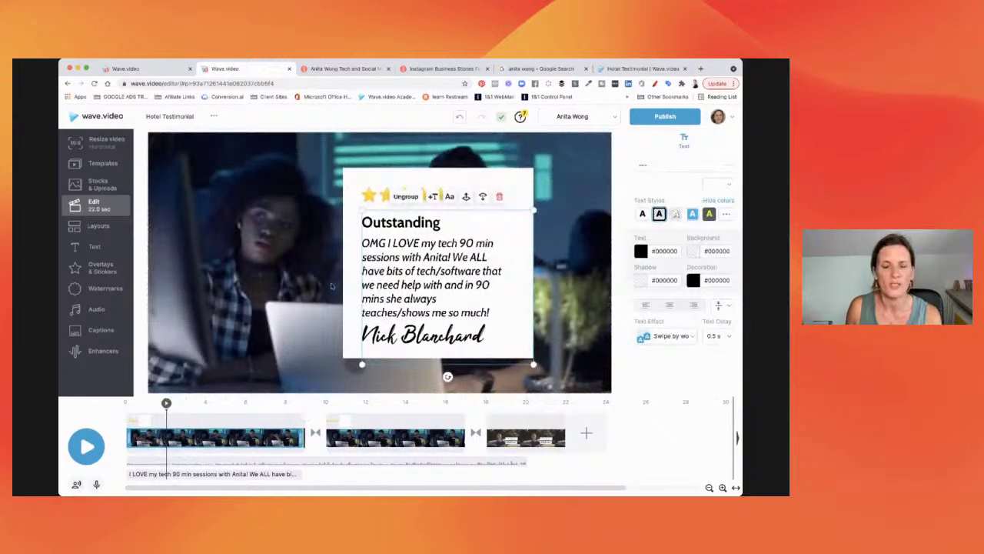
pyautogui.click(390, 244)
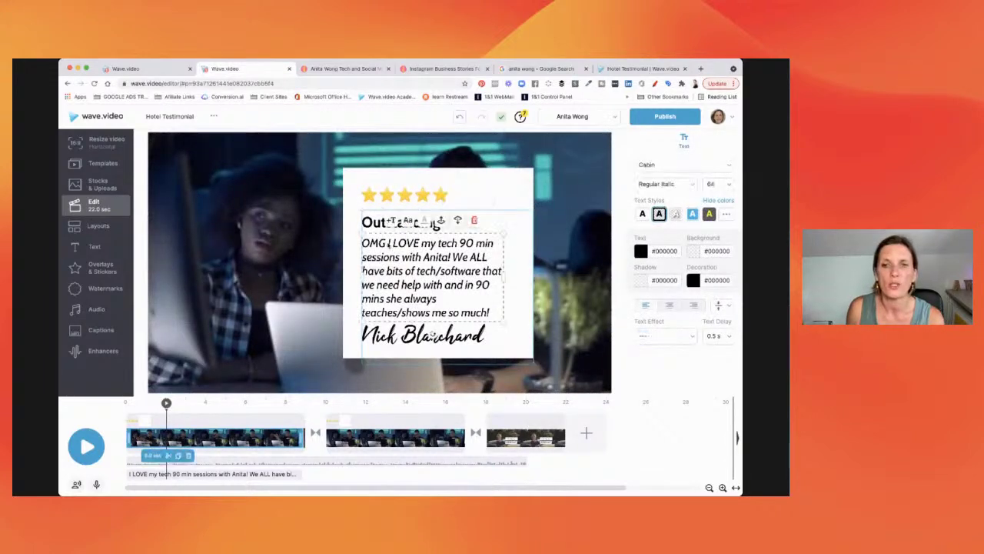
pyautogui.click(389, 243)
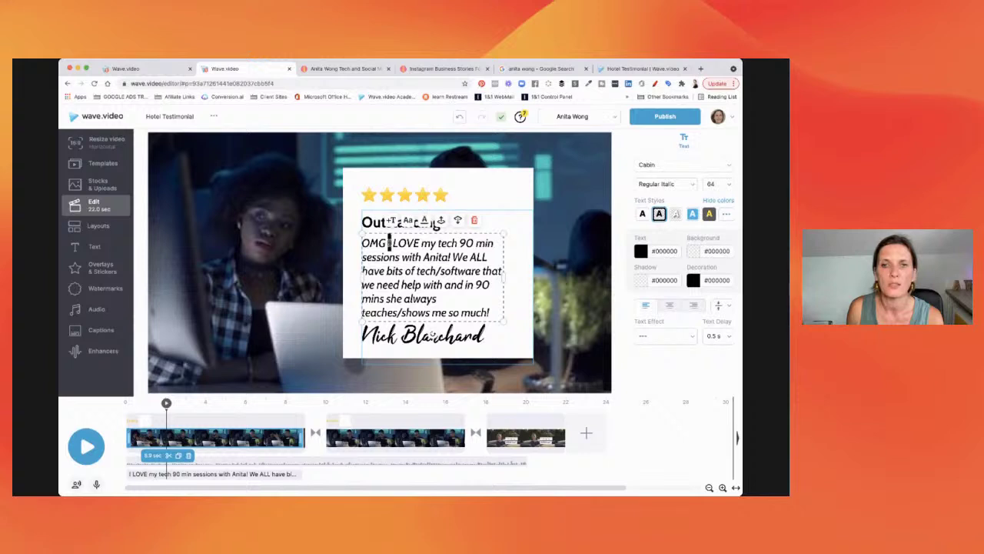
pyautogui.moveTo(390, 244); pyautogui.dragTo(492, 312)
pyautogui.press('super+c')
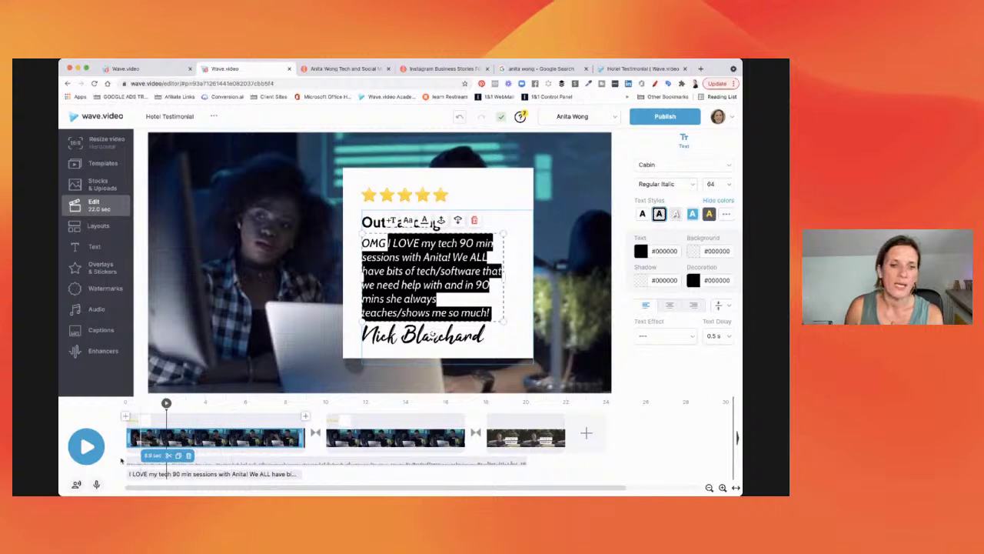
# - Start a new text-to-speech voiceover and paste the copied review as its text
pyautogui.click(77, 485)
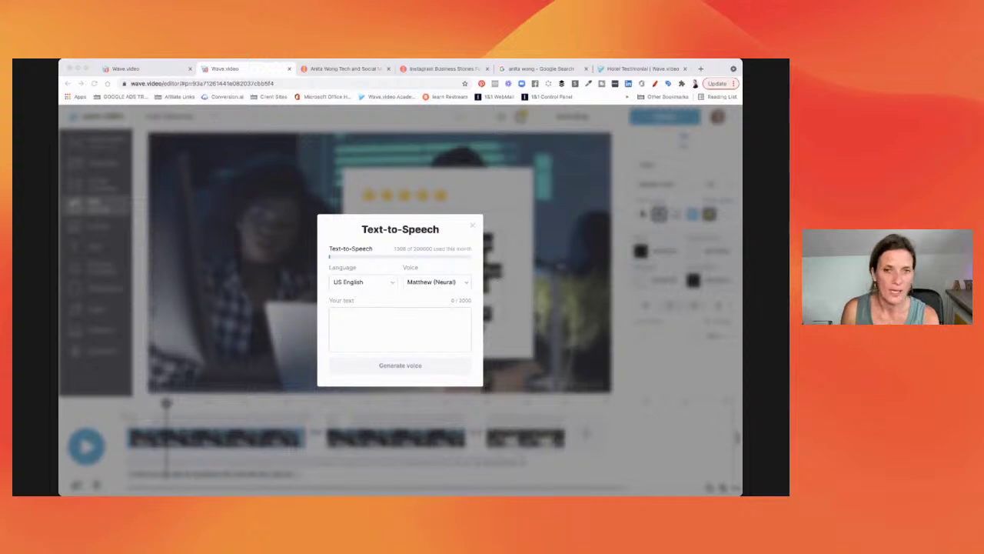
pyautogui.click(247, 71)
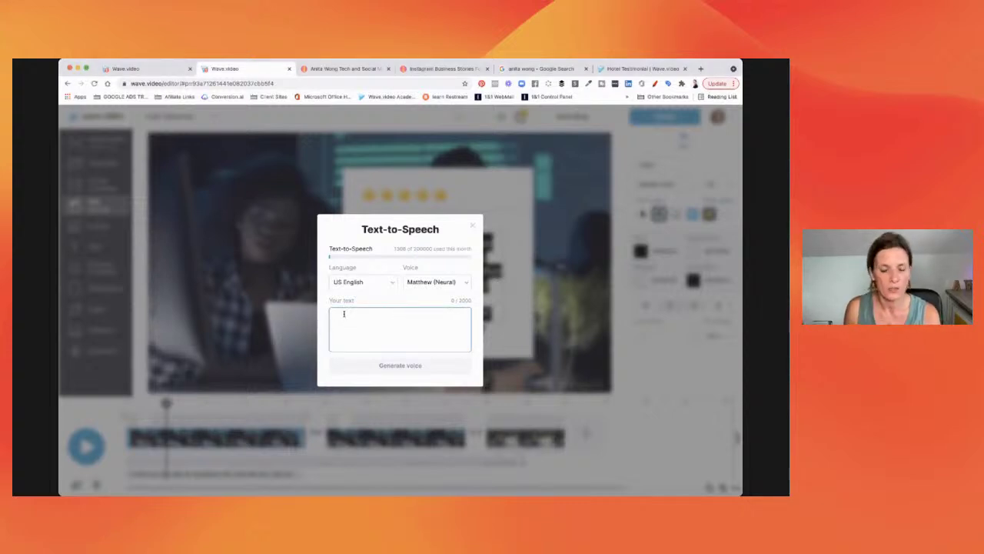
pyautogui.press('super+v')
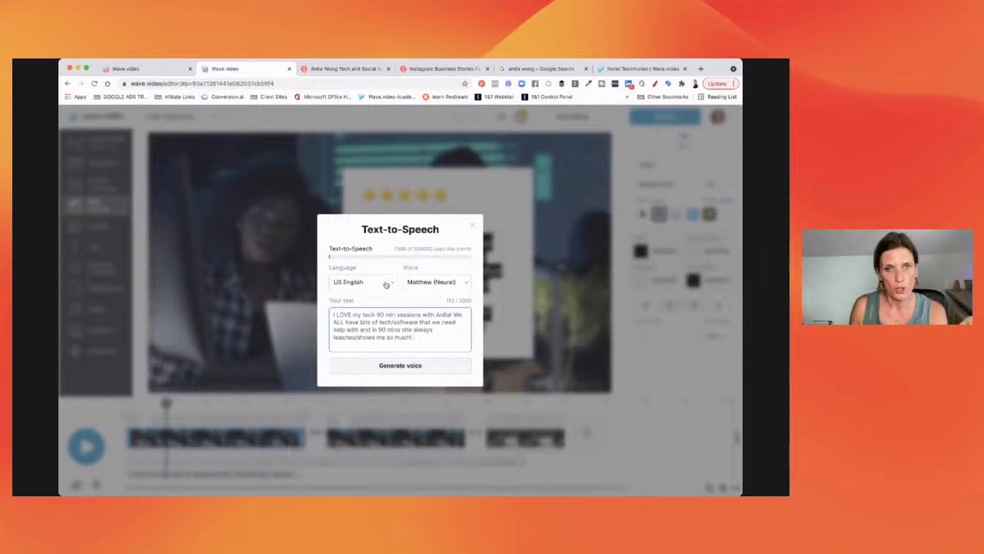
# - Sample the Salli, Salli (Neural) and Joanna voices, and choose Joanna (Neural) for the voiceover
pyautogui.click(461, 283)
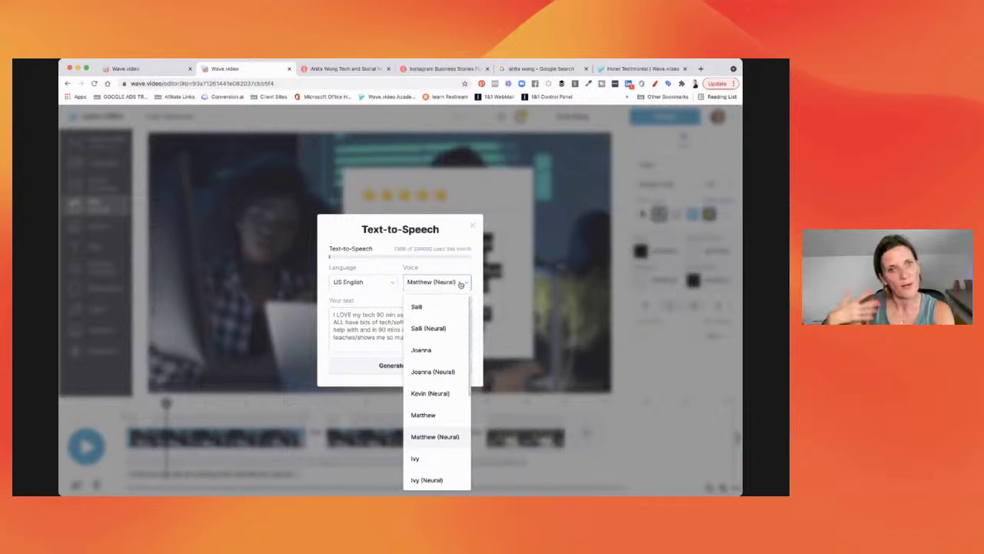
pyautogui.moveTo(458, 307)
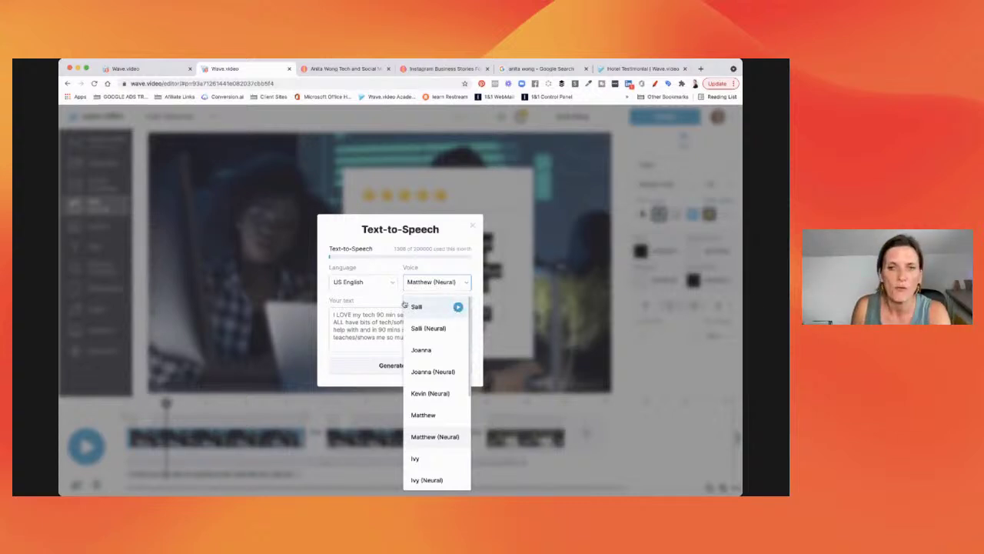
pyautogui.click(458, 308)
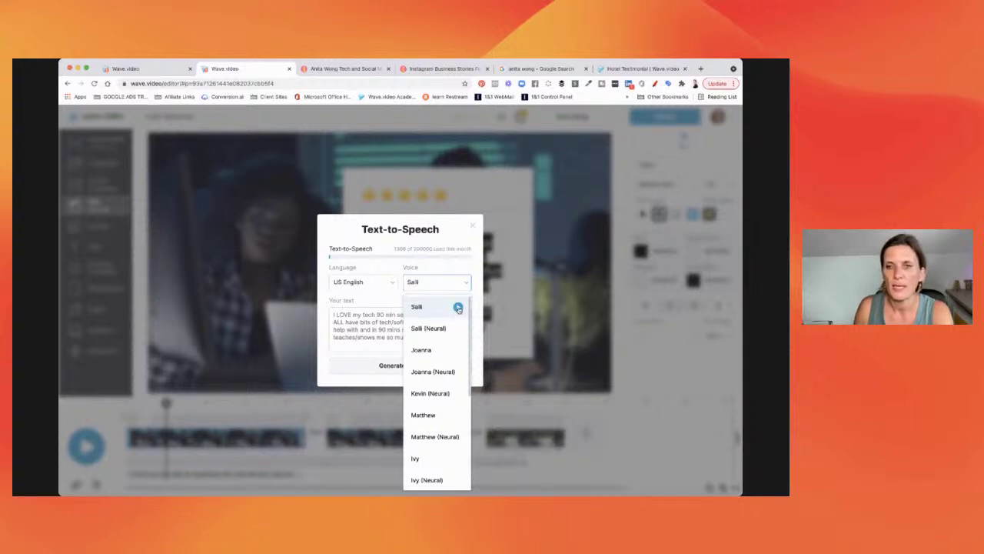
pyautogui.click(458, 328)
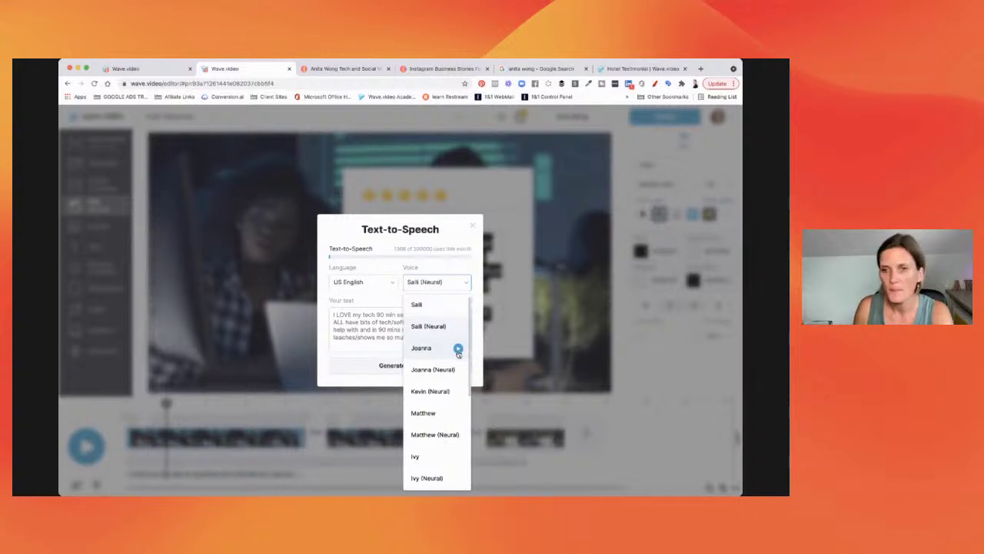
pyautogui.click(457, 350)
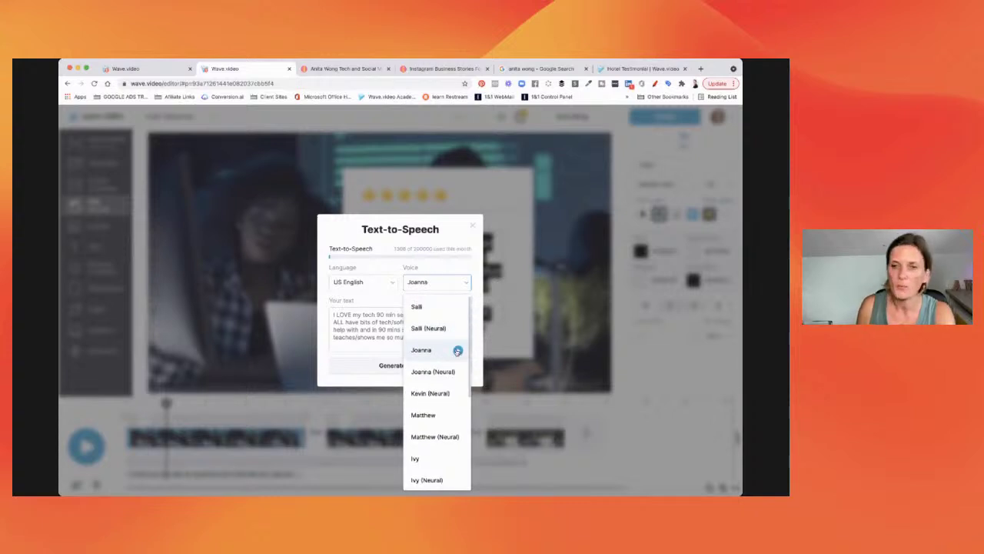
pyautogui.click(457, 374)
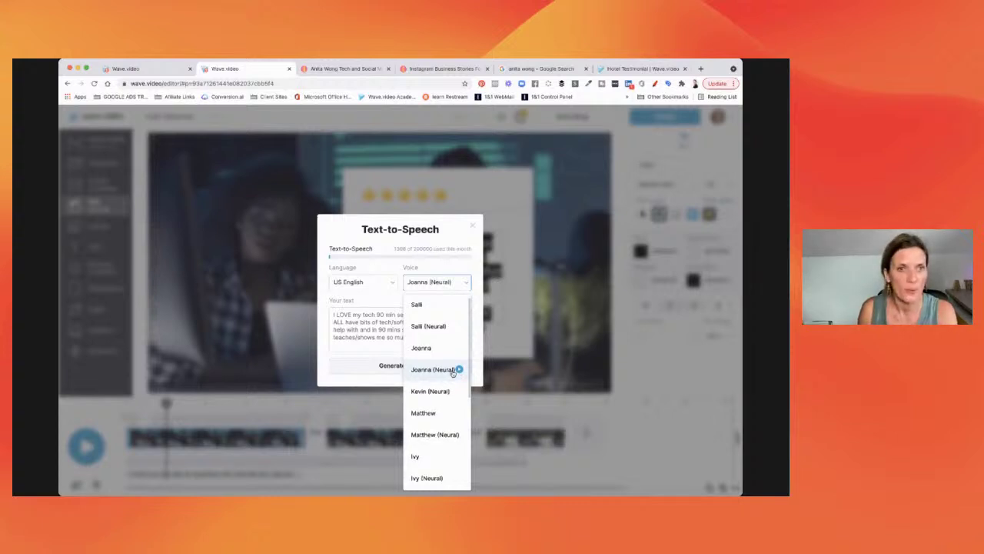
pyautogui.click(379, 285)
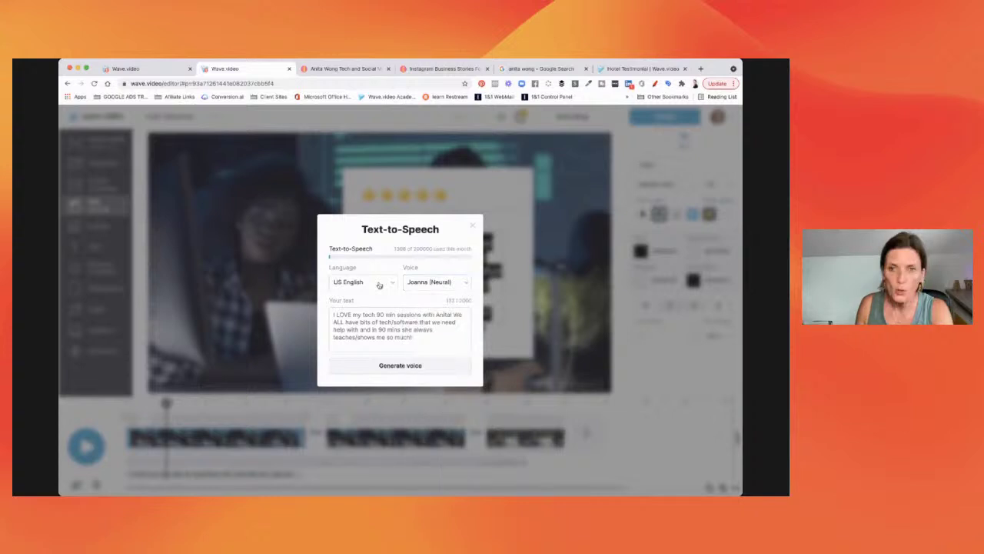
# - Look through the available voiceover languages, keep US English, and generate the voice for the review text
pyautogui.click(392, 285)
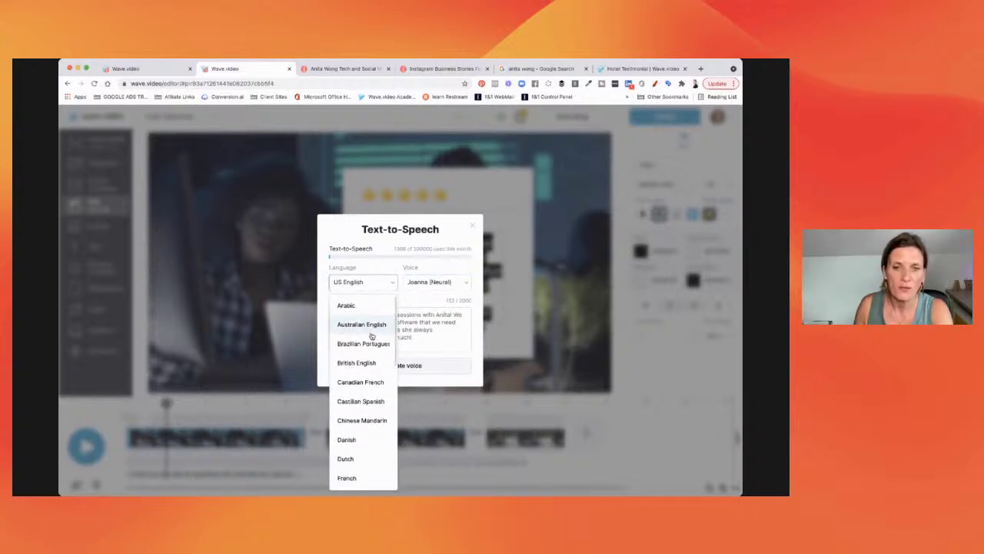
pyautogui.scroll(-5, 371, 336)
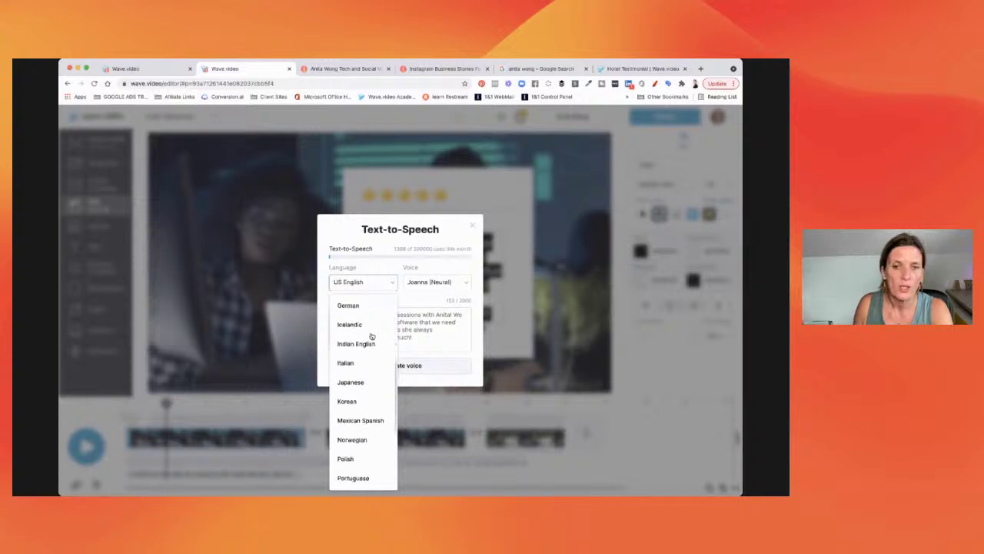
pyautogui.scroll(-4, 371, 336)
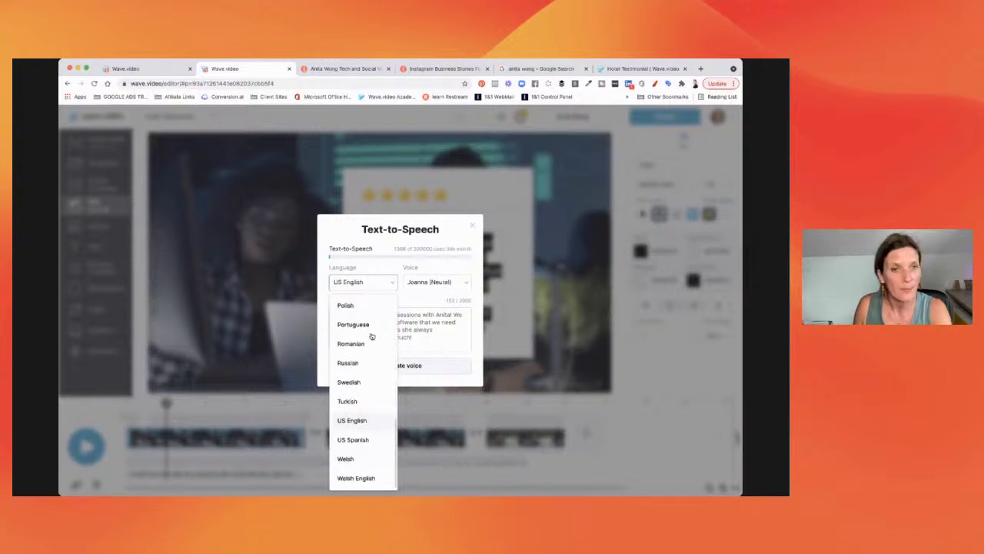
pyautogui.scroll(5, 371, 336)
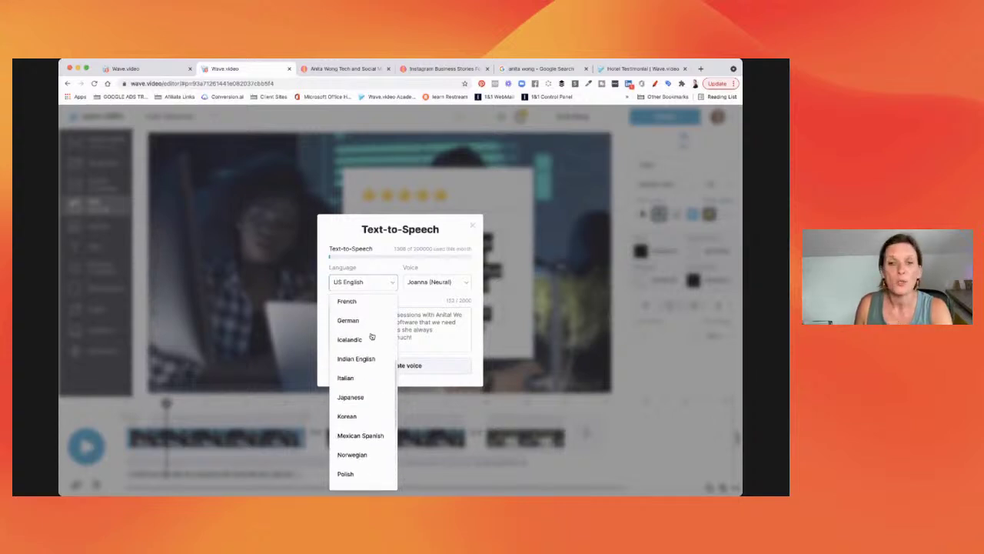
pyautogui.scroll(2, 371, 336)
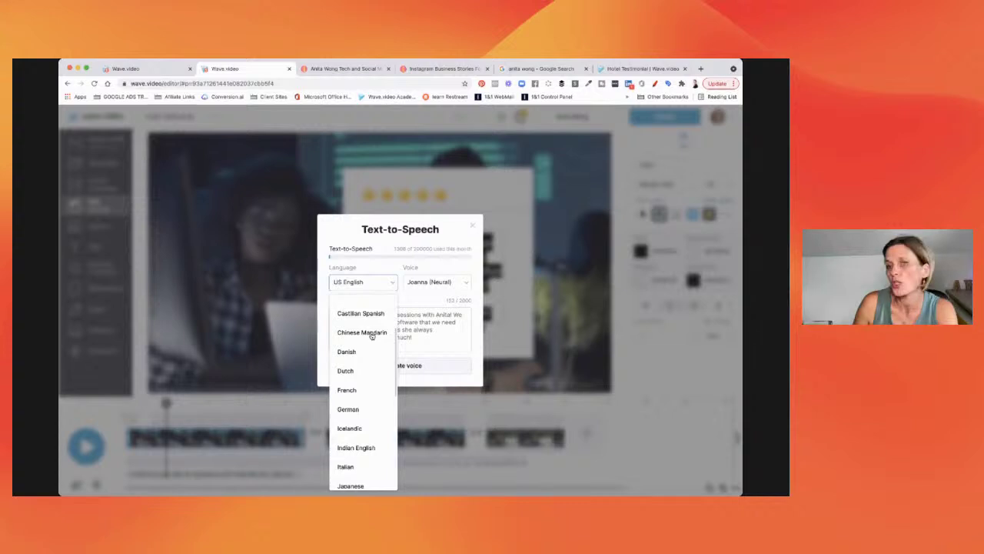
pyautogui.scroll(2, 371, 336)
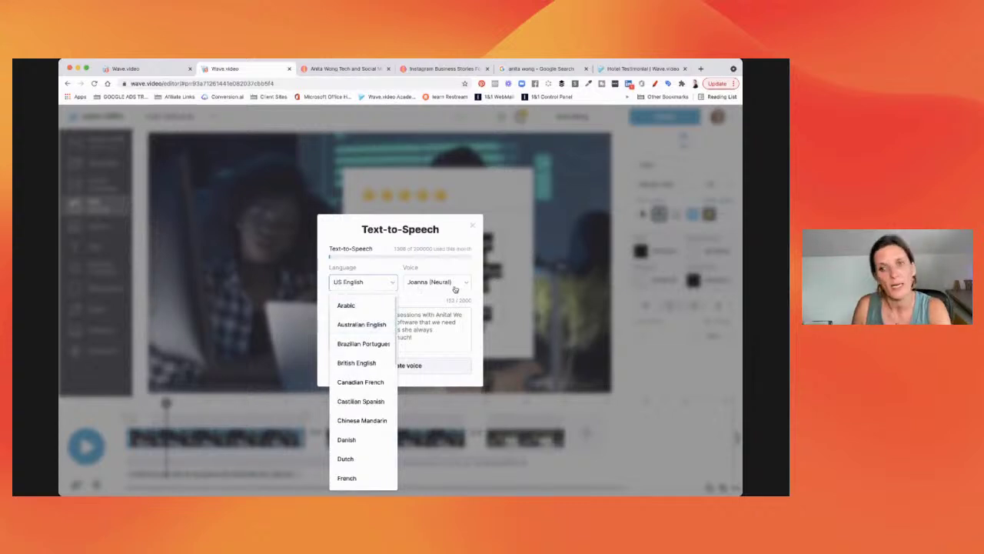
pyautogui.click(388, 267)
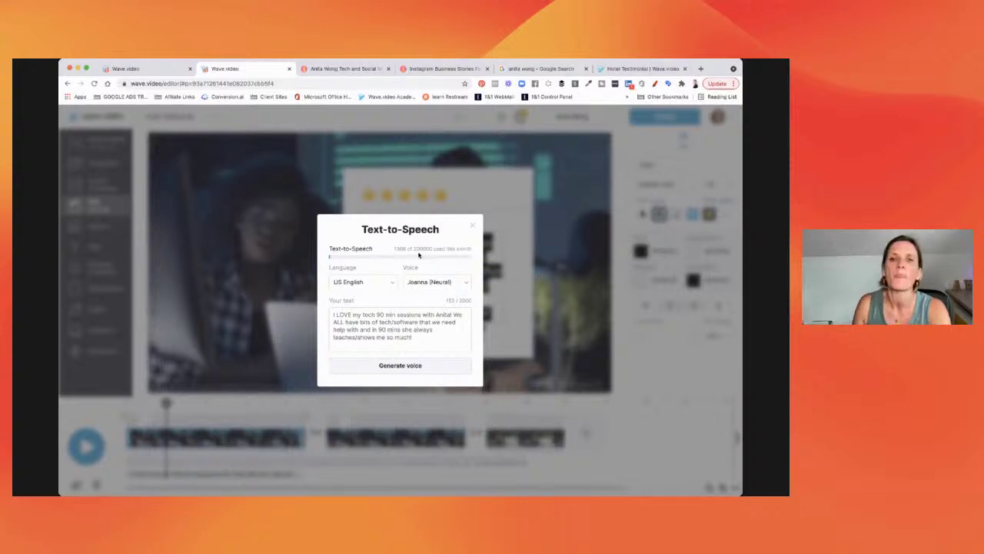
pyautogui.click(396, 366)
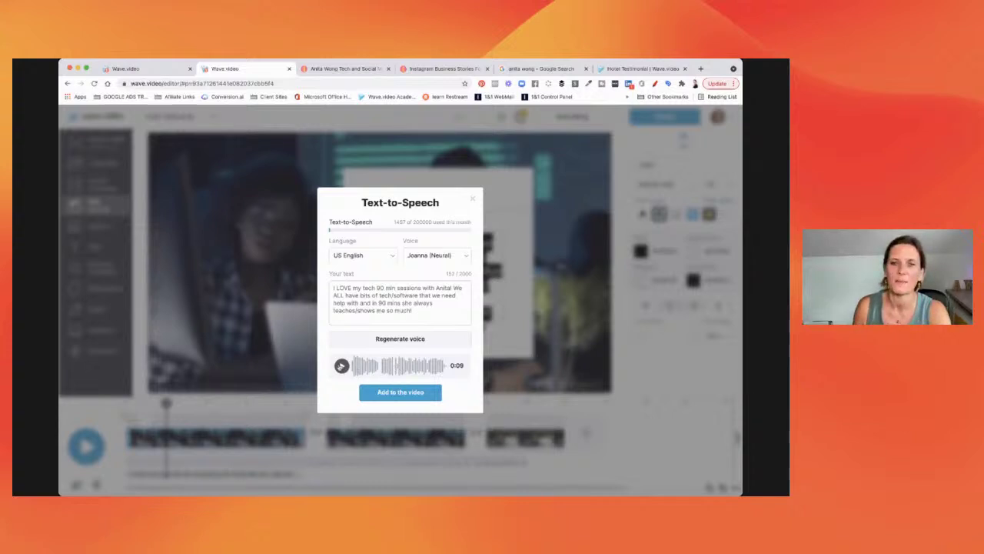
# - Preview the generated voice and replace the slashes in "tech/software" and "teaches/shows" with commas in the voiceover text
pyautogui.click(342, 366)
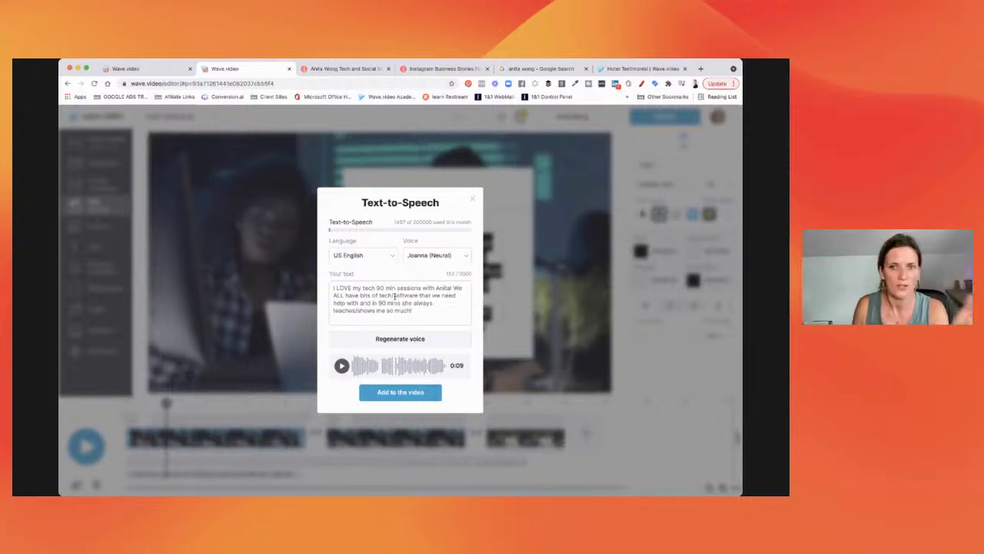
pyautogui.click(393, 295)
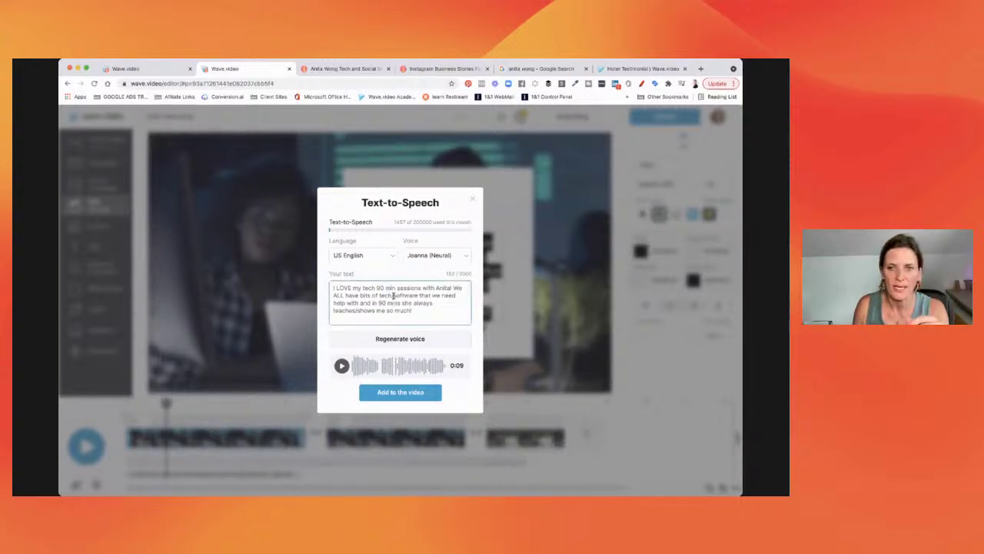
pyautogui.press('BackSpace')
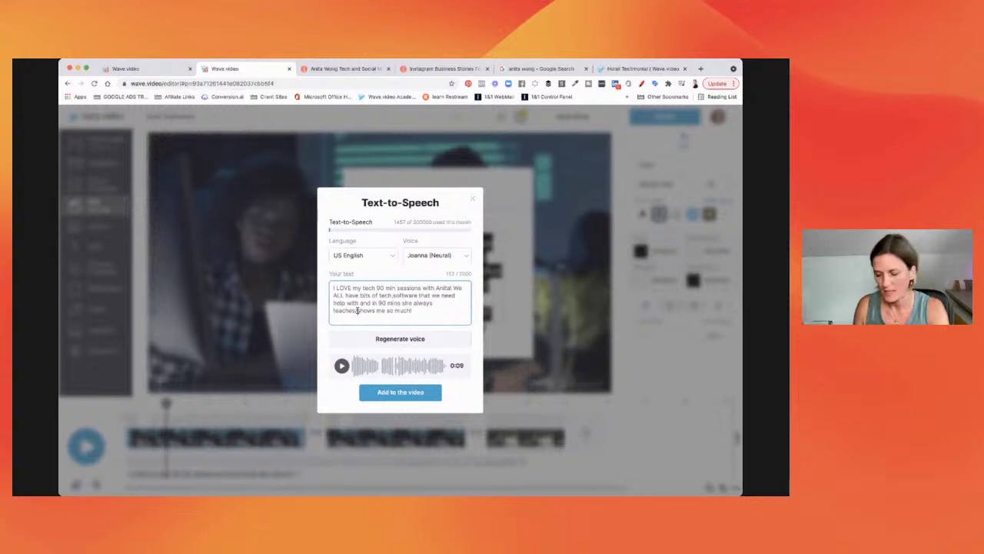
pyautogui.press('BackSpace')
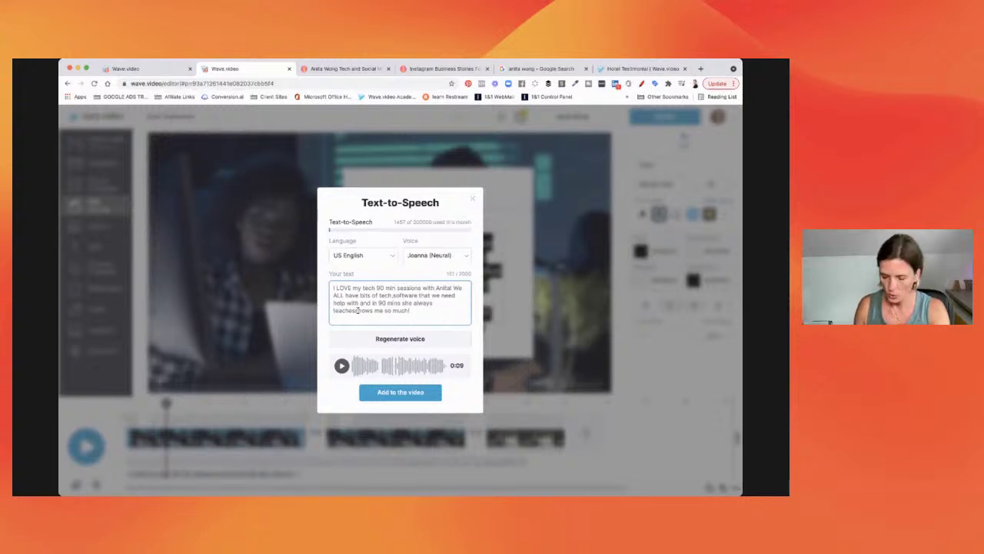
pyautogui.write(',')
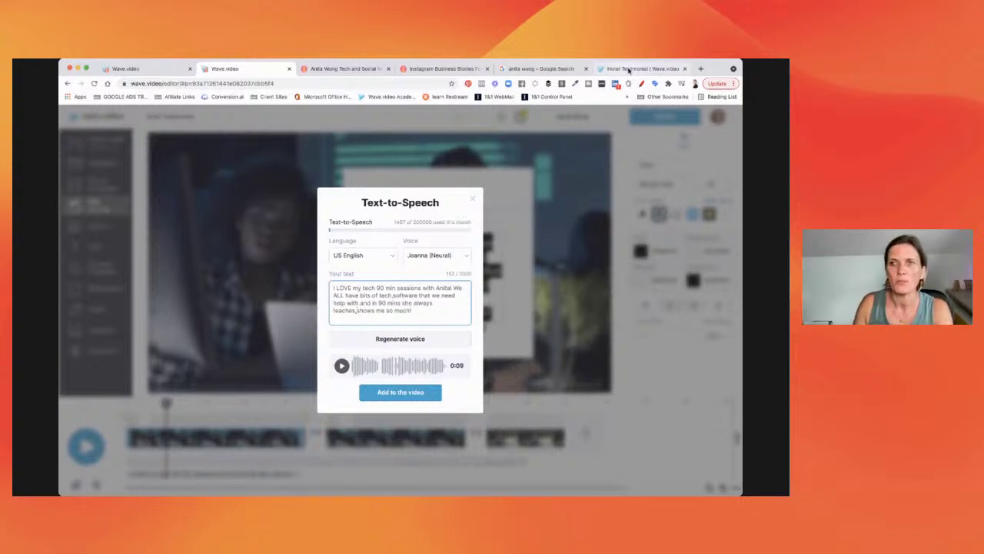
pyautogui.click(547, 72)
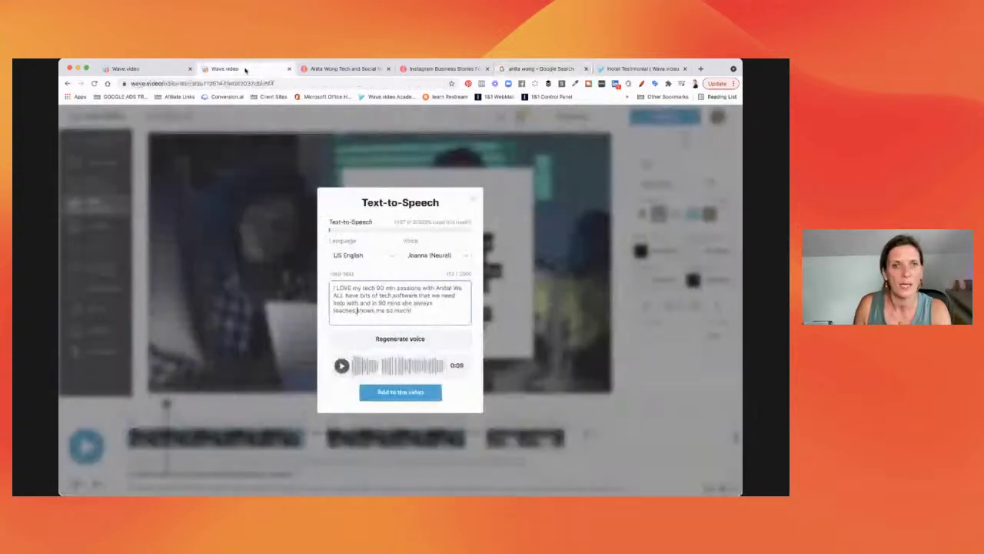
pyautogui.click(245, 70)
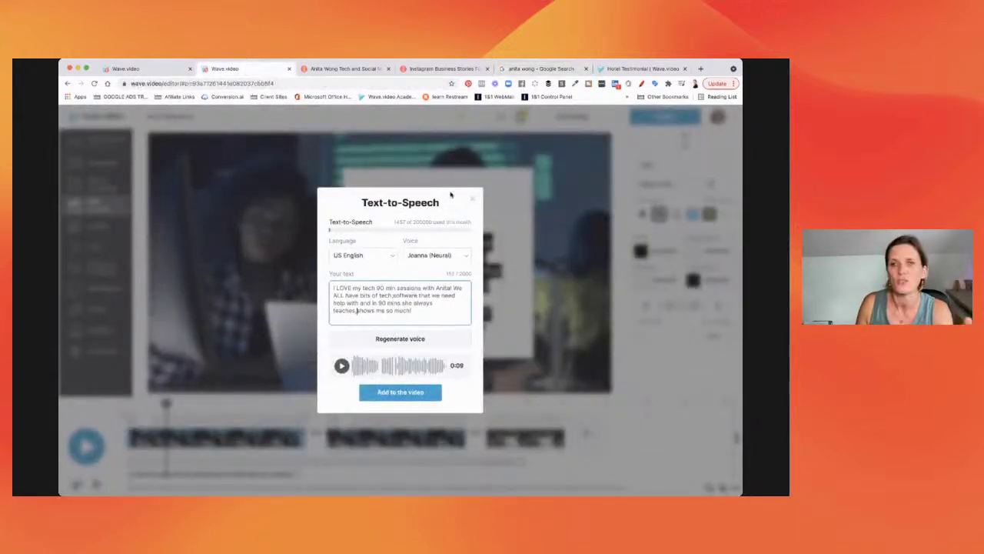
# - Regenerate the voiceover with the Kevin (Neural) voice, preview it, and add it to the video
pyautogui.click(442, 256)
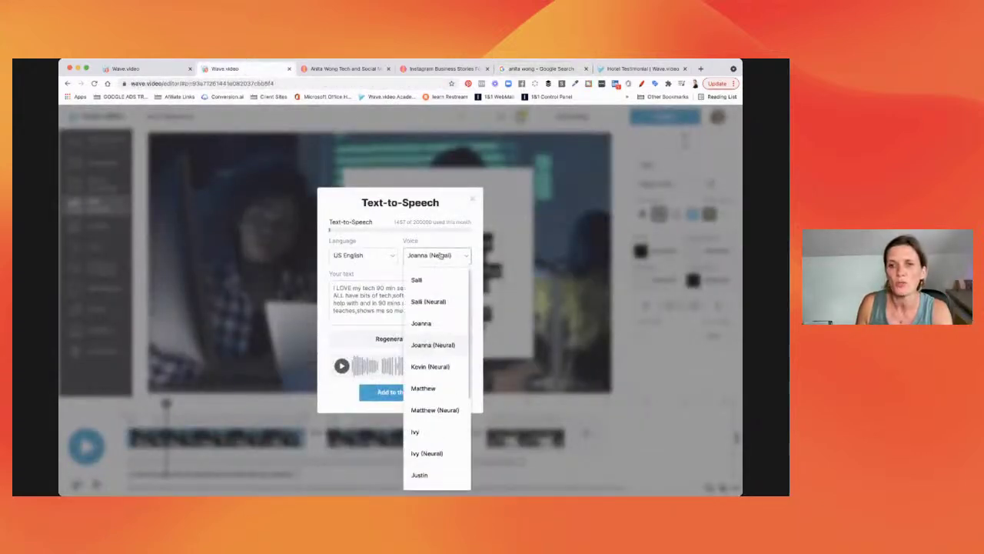
pyautogui.click(433, 368)
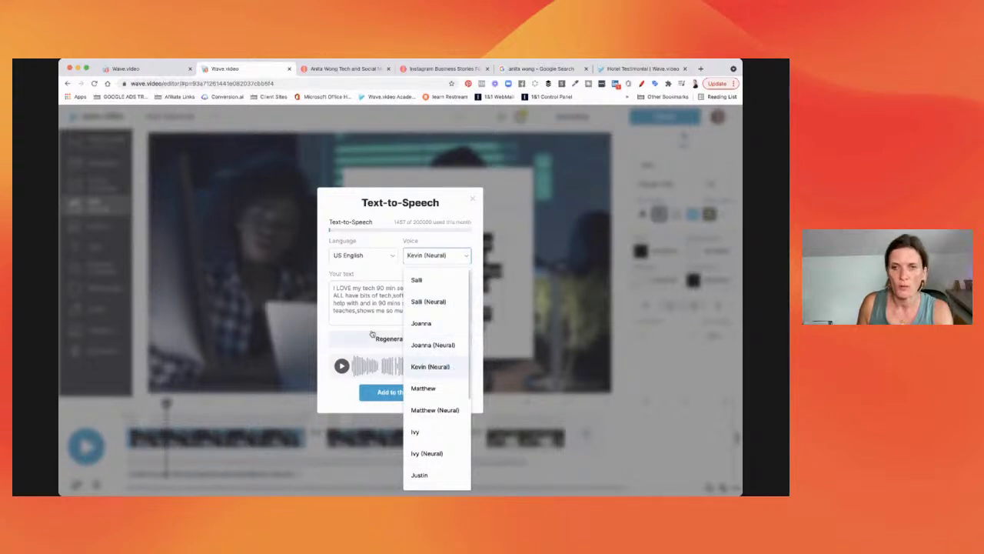
pyautogui.click(373, 339)
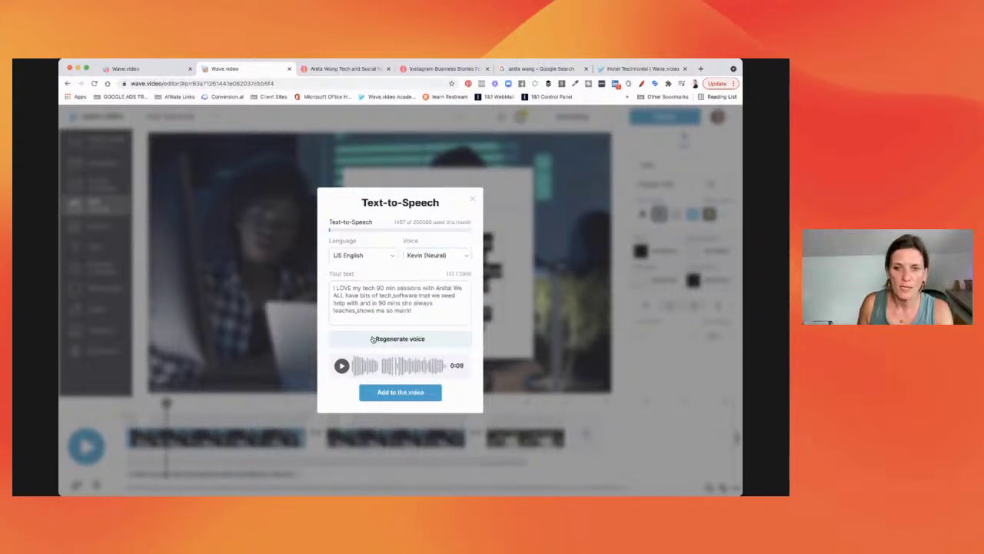
pyautogui.click(382, 341)
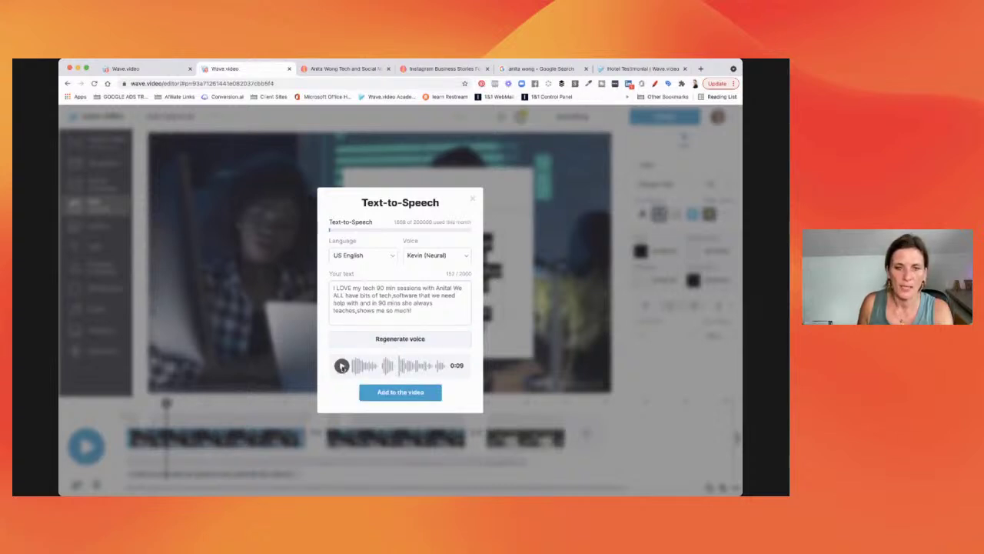
pyautogui.click(342, 366)
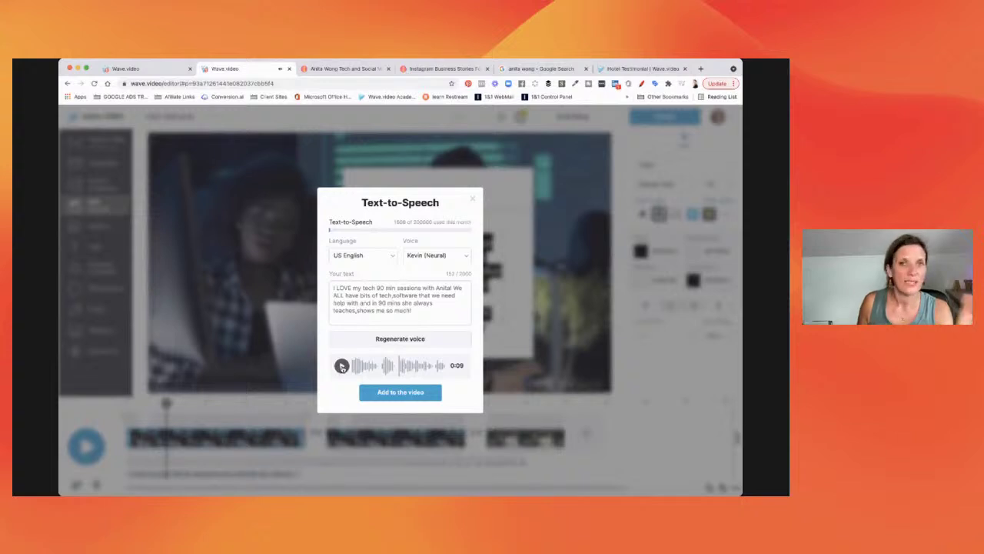
pyautogui.click(382, 392)
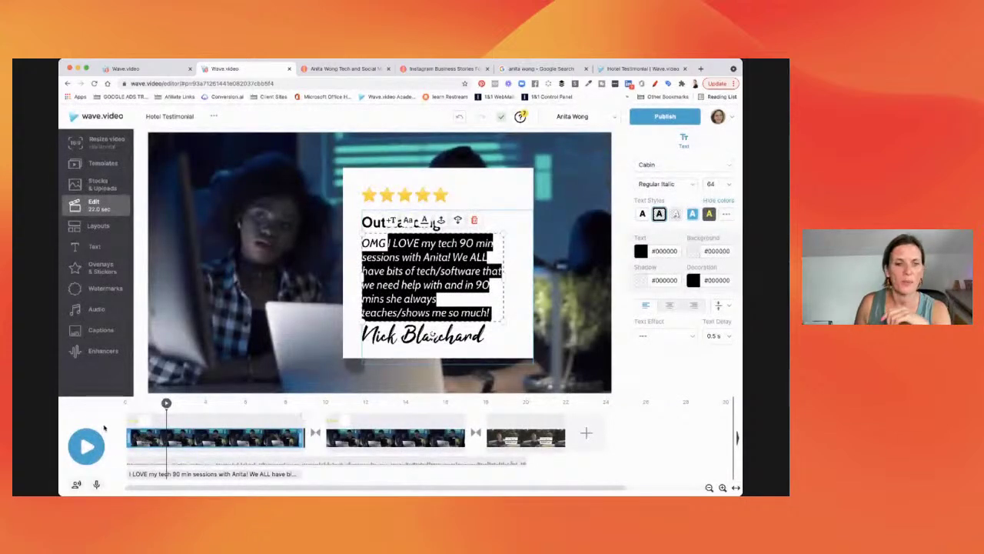
# - Play the project from the start to check the new voiceover against the first scene
pyautogui.click(86, 447)
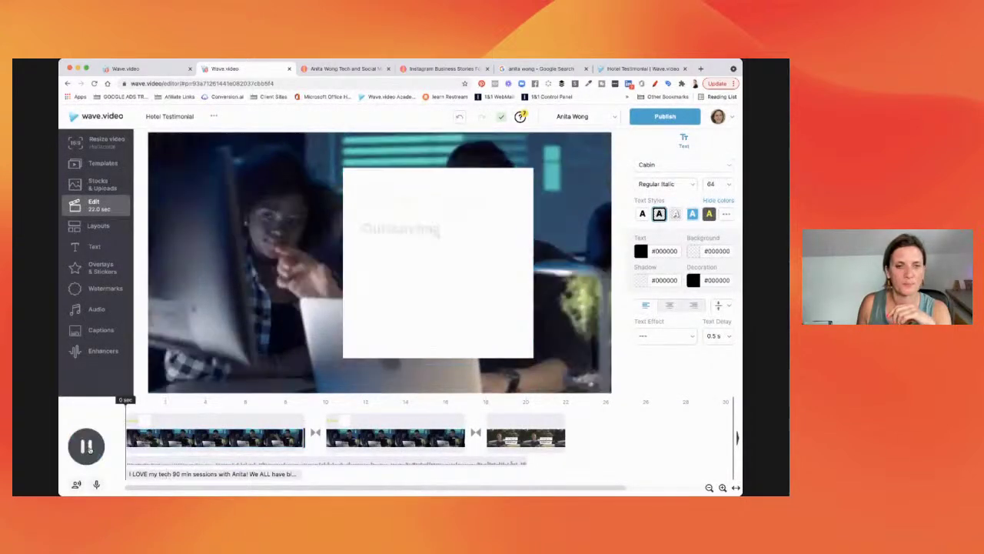
pyautogui.click(88, 448)
pyautogui.click(87, 447)
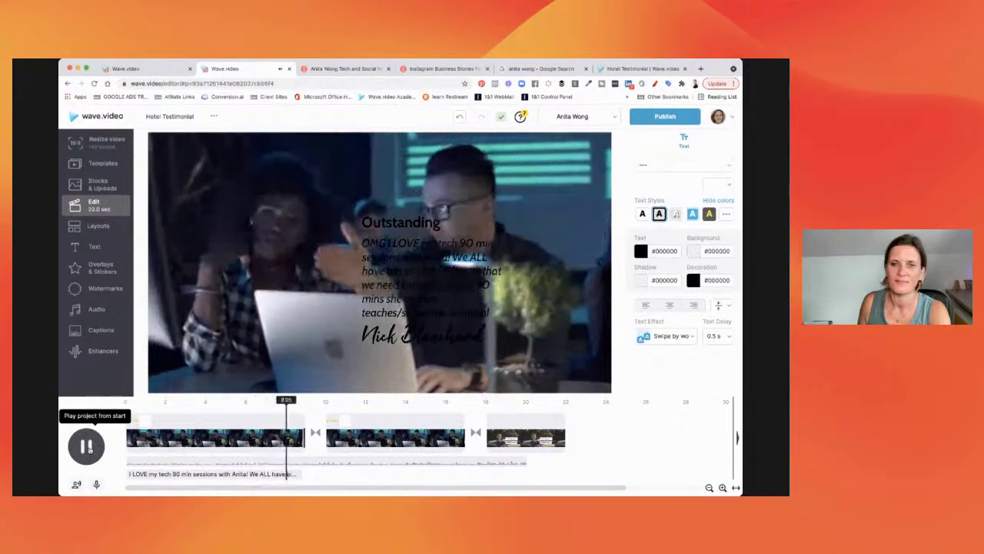
pyautogui.click(87, 446)
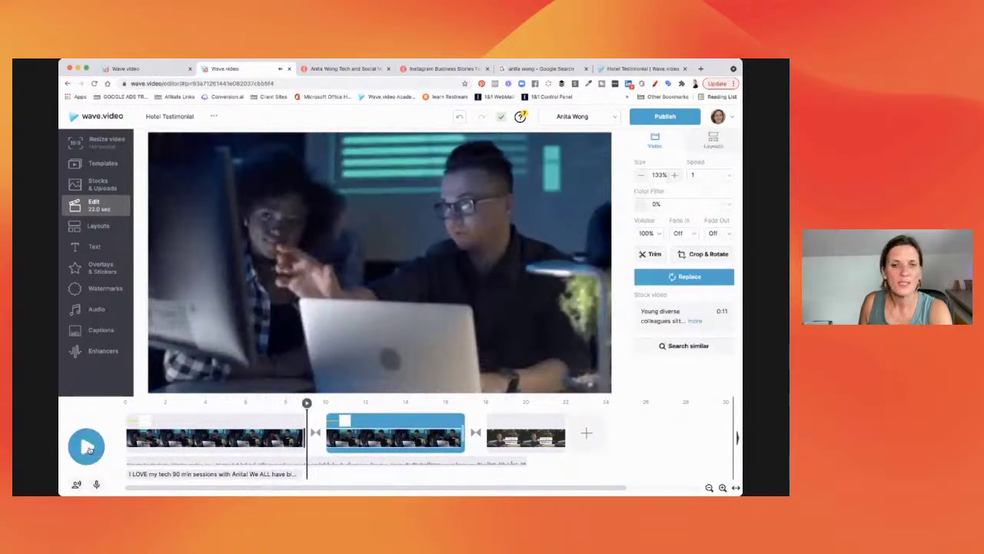
# - Extend the white card overlay on the timeline so that it lasts until the end of the first scene
pyautogui.click(144, 419)
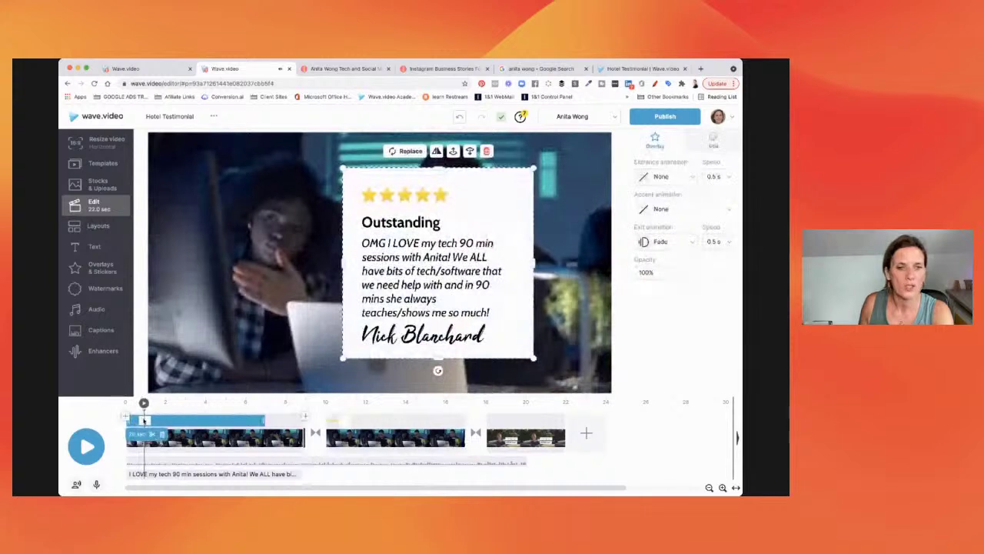
pyautogui.moveTo(264, 419); pyautogui.dragTo(304, 420)
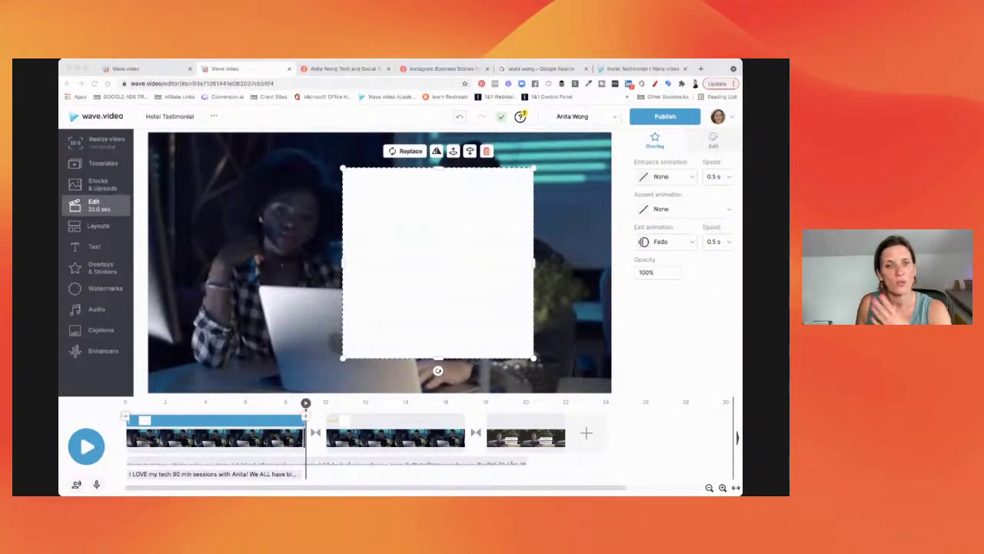
pyautogui.click(222, 69)
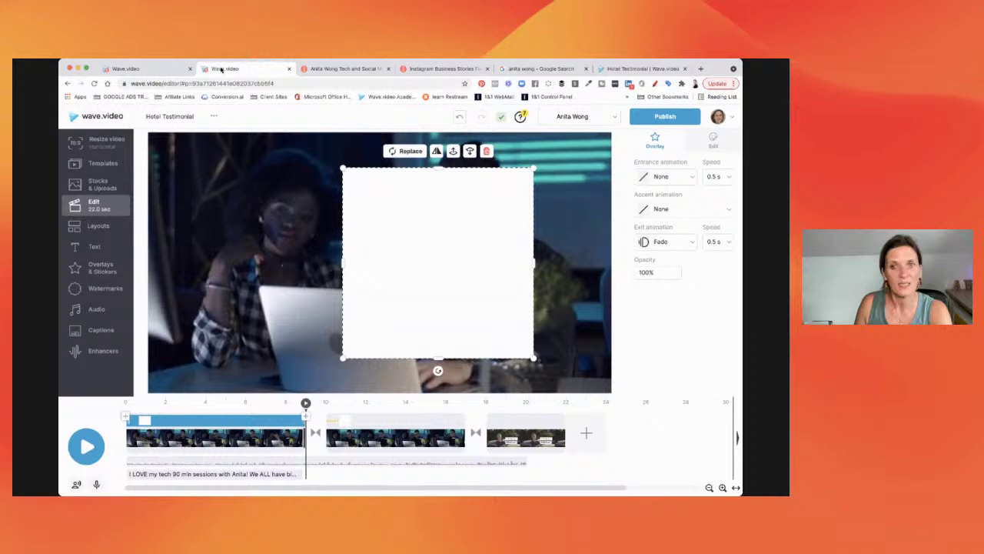
# - Play the second scene and copy its full review text, from "We cracked my YouTube channel" through "highly enough!!"
pyautogui.click(328, 403)
pyautogui.click(326, 404)
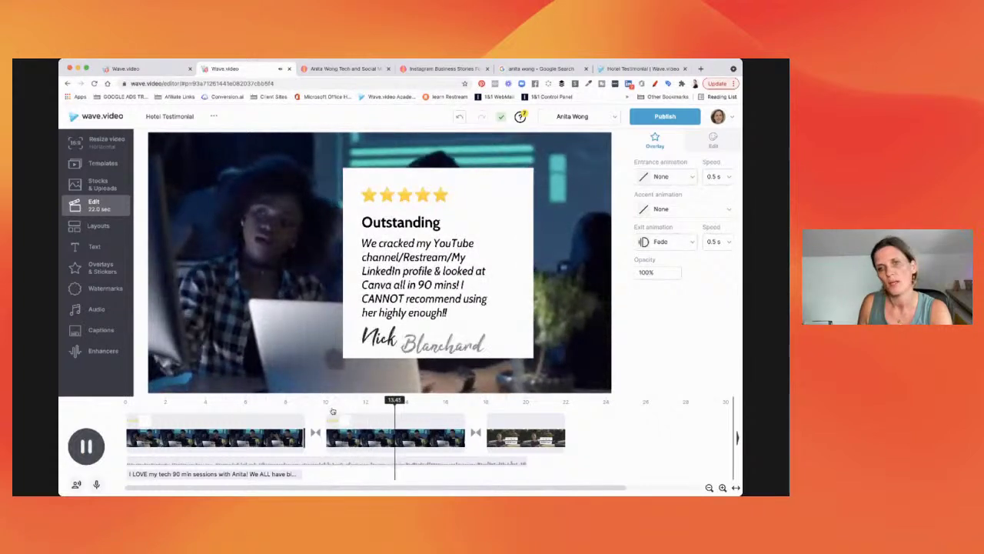
pyautogui.click(333, 418)
pyautogui.click(346, 436)
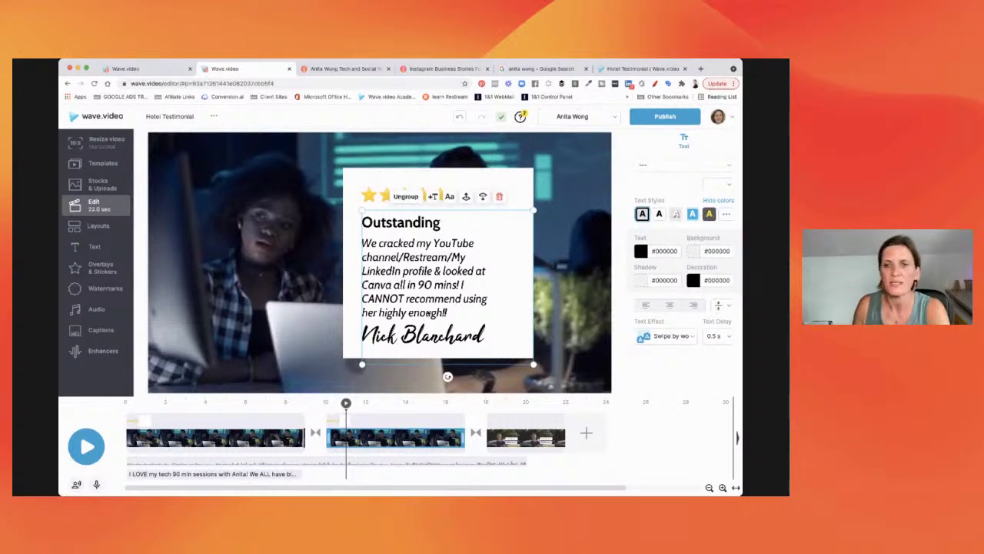
pyautogui.click(449, 313)
pyautogui.click(449, 313)
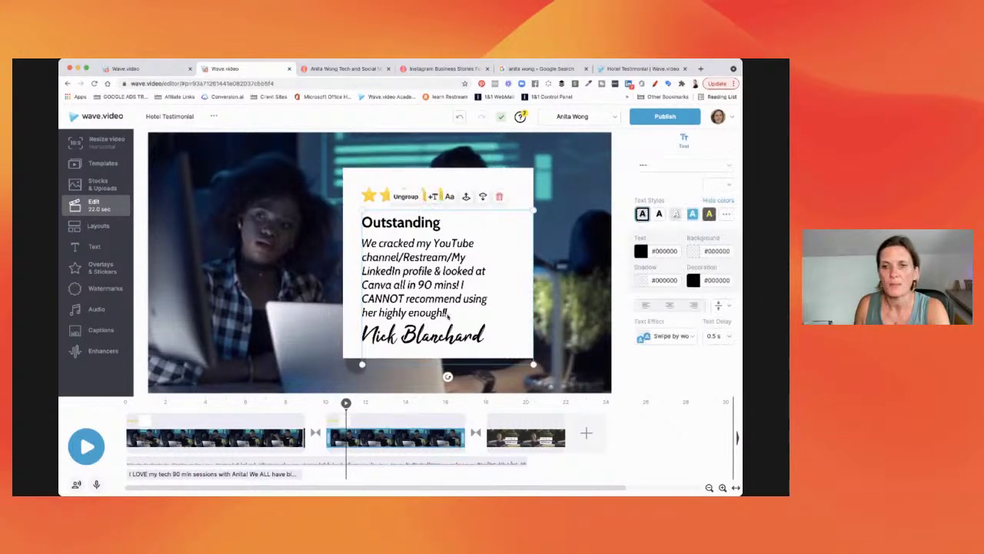
pyautogui.click(448, 312)
pyautogui.click(435, 265)
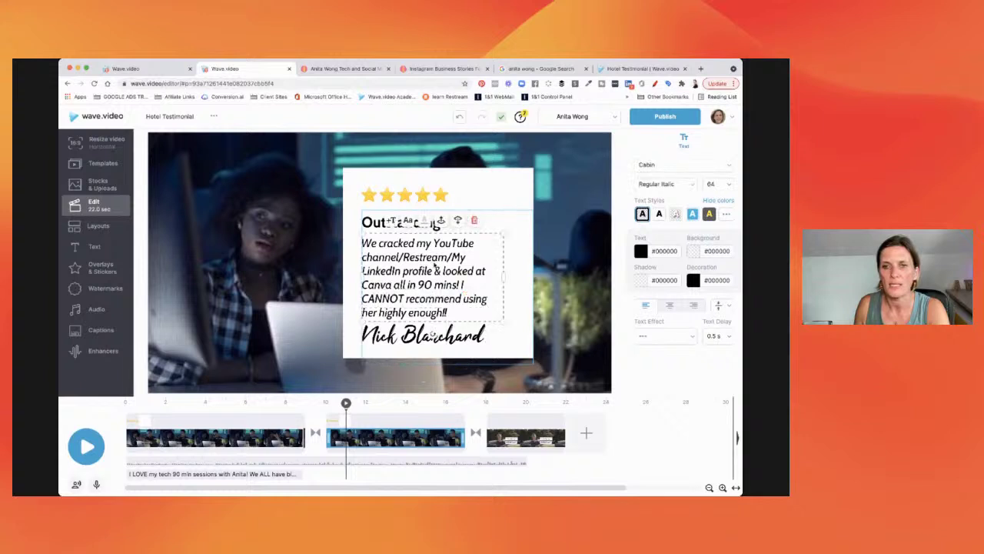
pyautogui.doubleClick(446, 285)
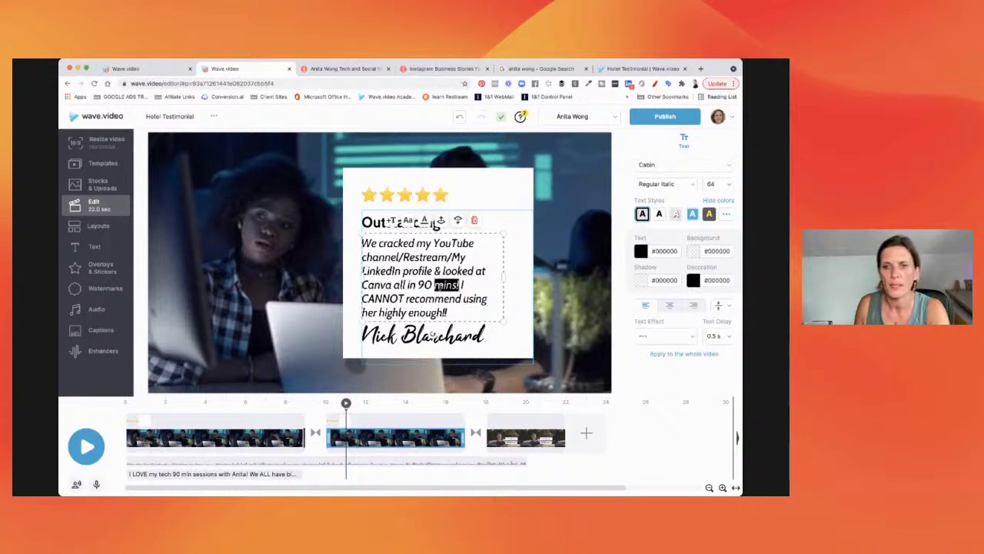
pyautogui.click(450, 286)
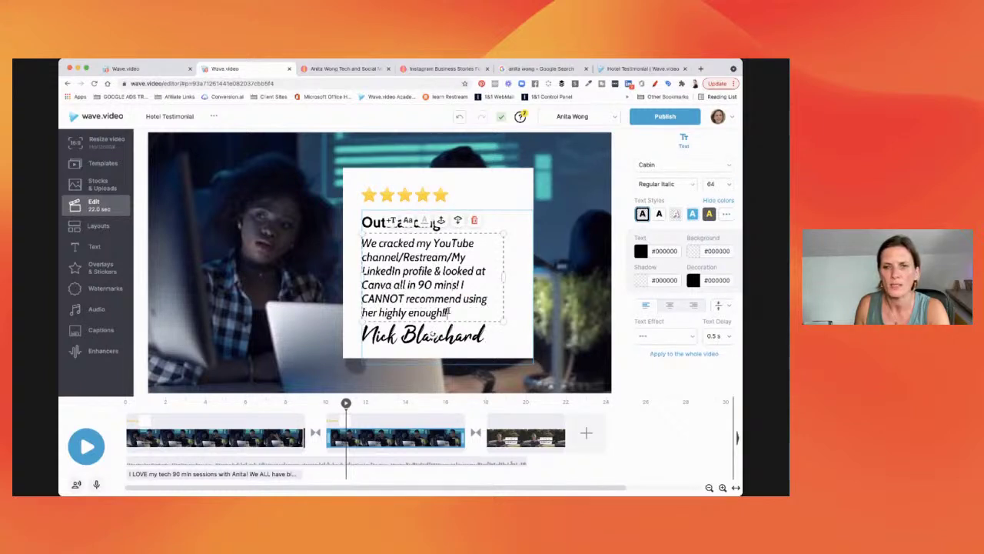
pyautogui.moveTo(449, 312); pyautogui.dragTo(362, 244)
pyautogui.press('super+c')
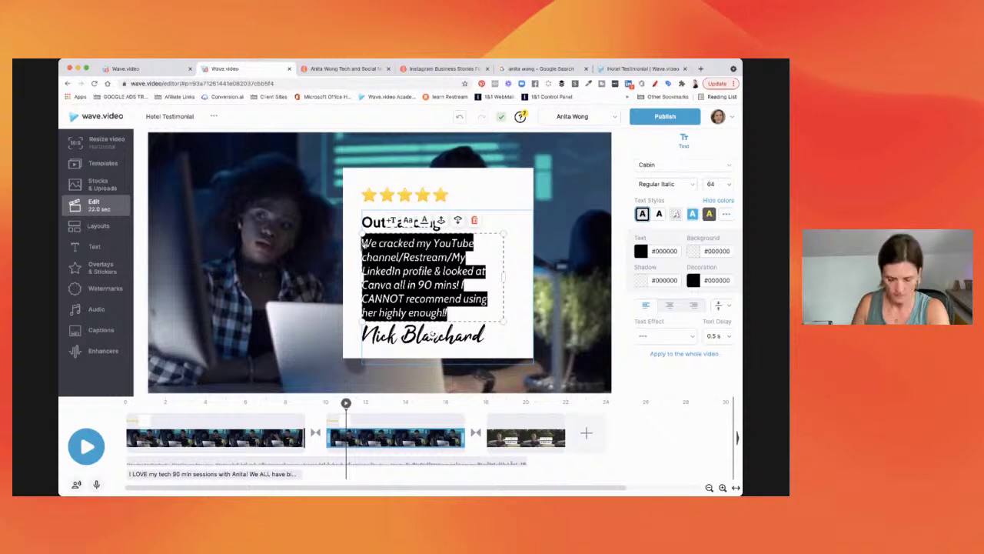
# - Start a text-to-speech voiceover at the beginning of the second scene, using the Matthew (Neural) voice and the copied review as its text
pyautogui.click(328, 403)
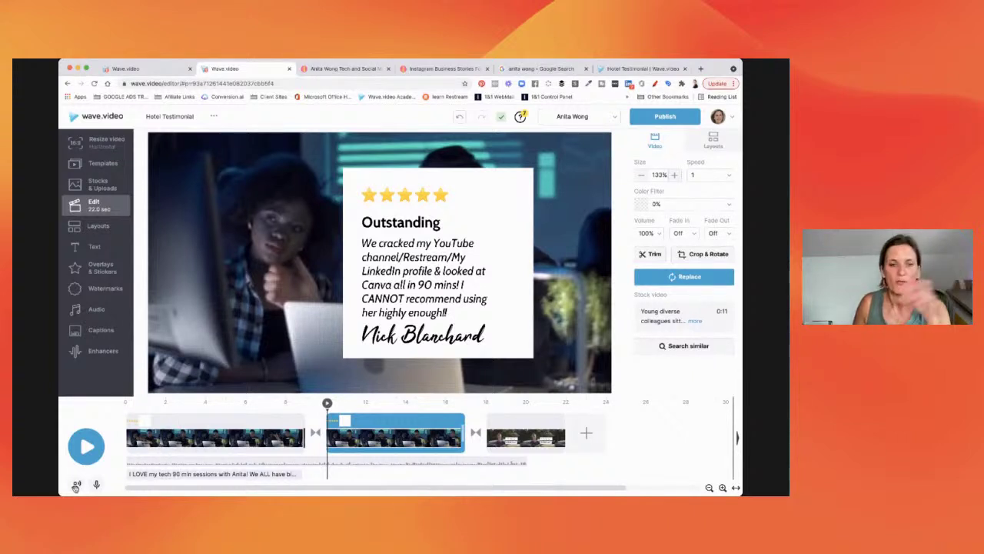
pyautogui.click(75, 486)
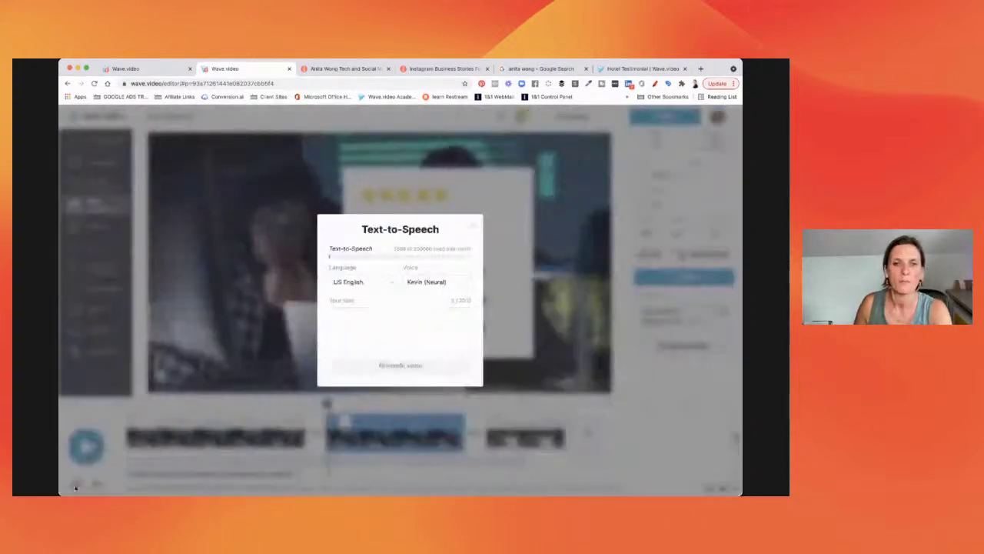
pyautogui.click(441, 282)
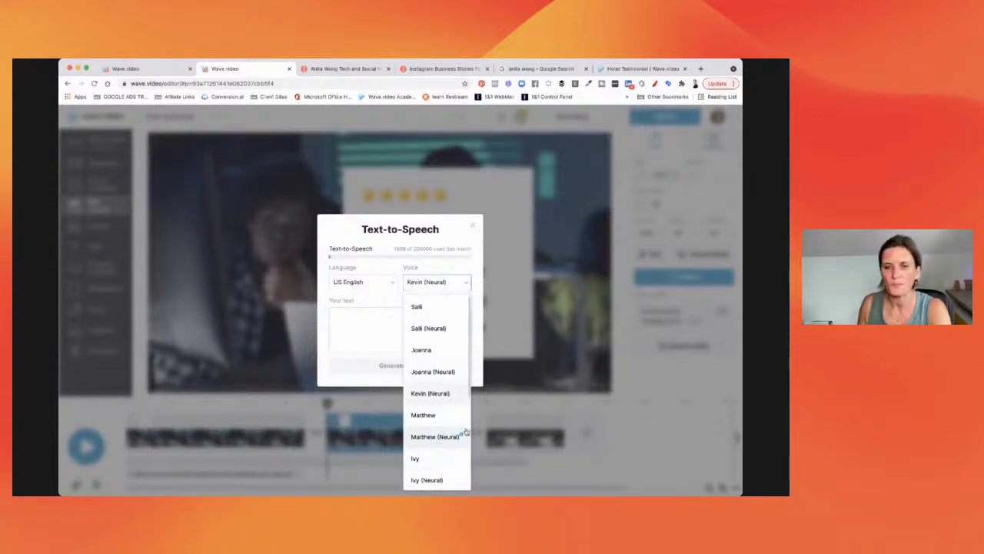
pyautogui.click(427, 437)
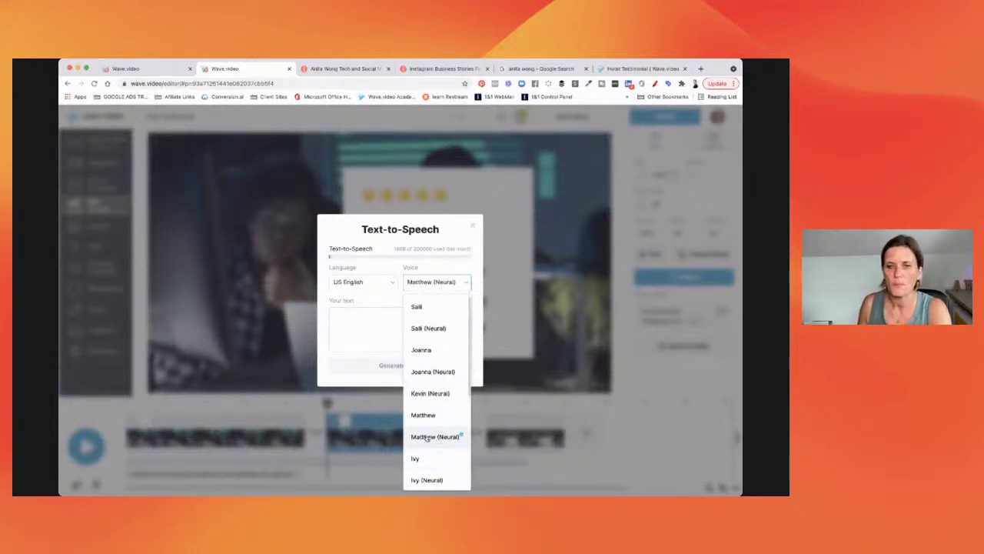
pyautogui.click(336, 312)
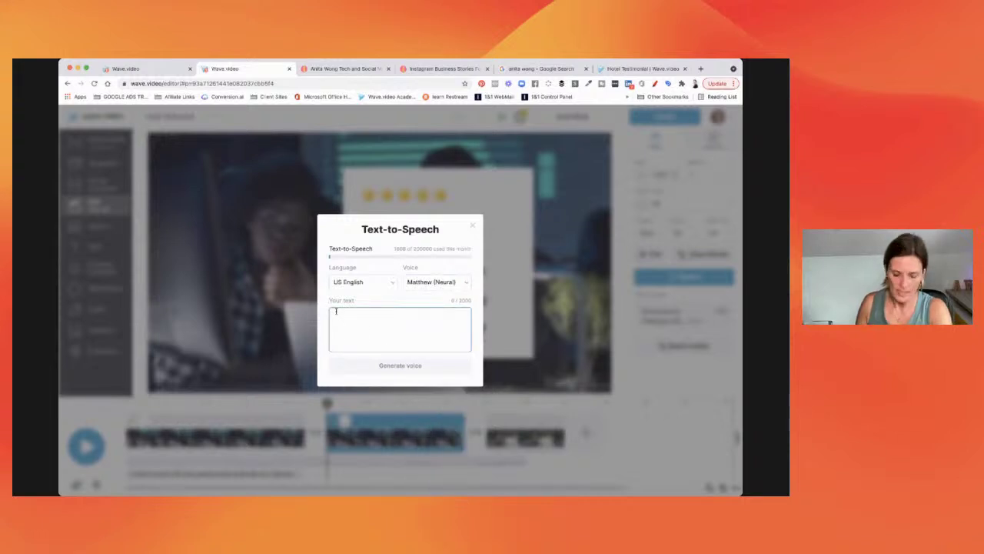
pyautogui.press('super+v')
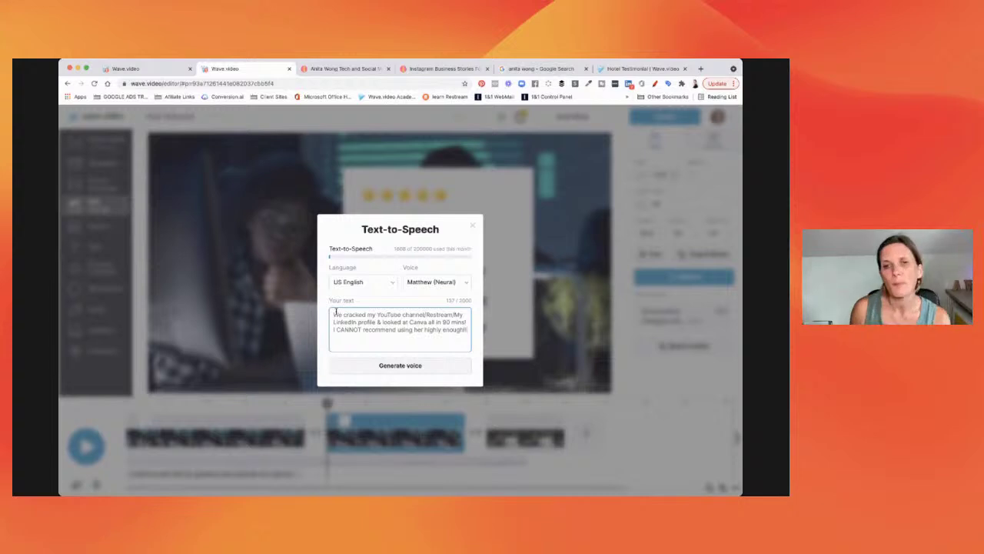
# - Generate the voiceover from the pasted review text and listen to its preview
pyautogui.click(395, 365)
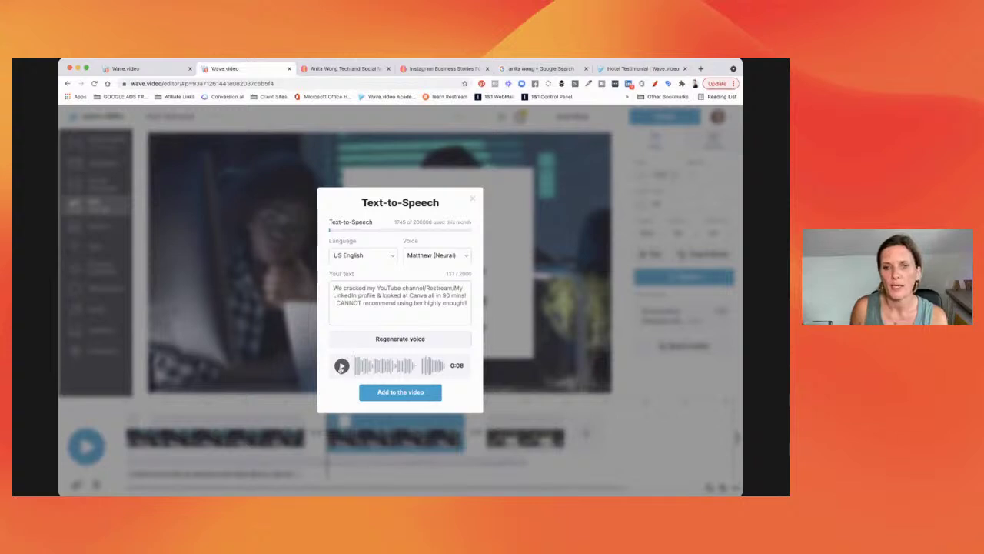
pyautogui.click(342, 366)
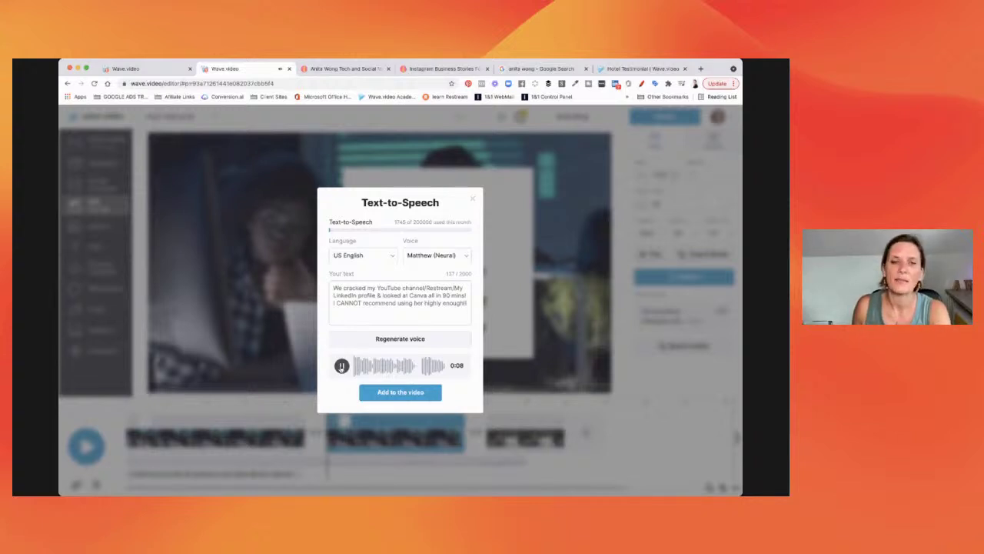
# - Replace the slashes before and after "Restream" in the voiceover text with commas and regenerate the voice
pyautogui.click(428, 289)
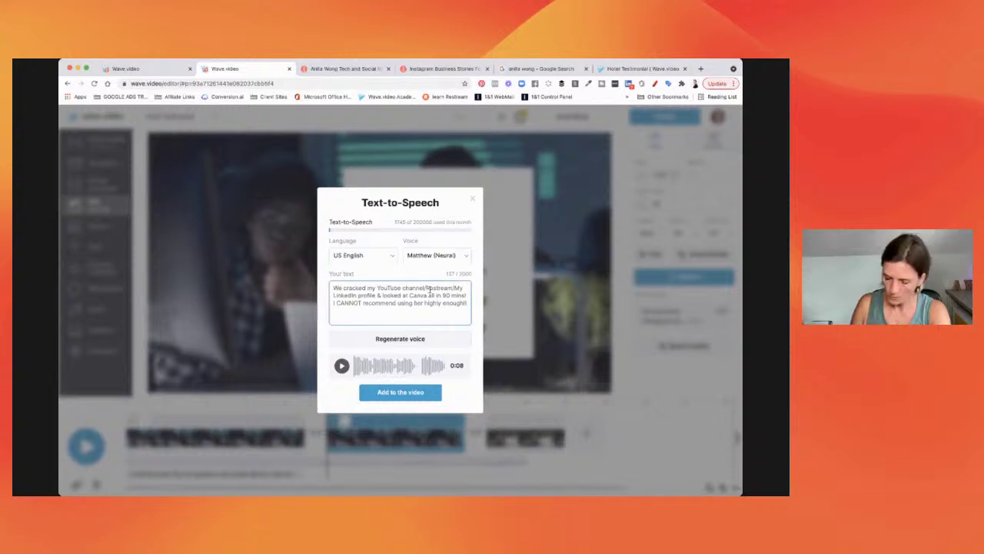
pyautogui.press('BackSpace')
pyautogui.write(',')
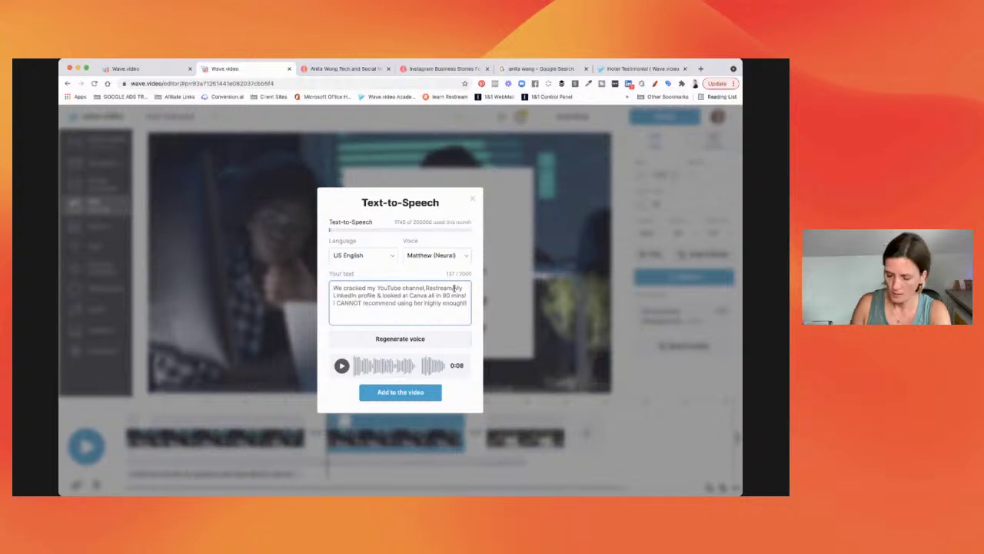
pyautogui.click(454, 288)
pyautogui.press('BackSpace')
pyautogui.write(',')
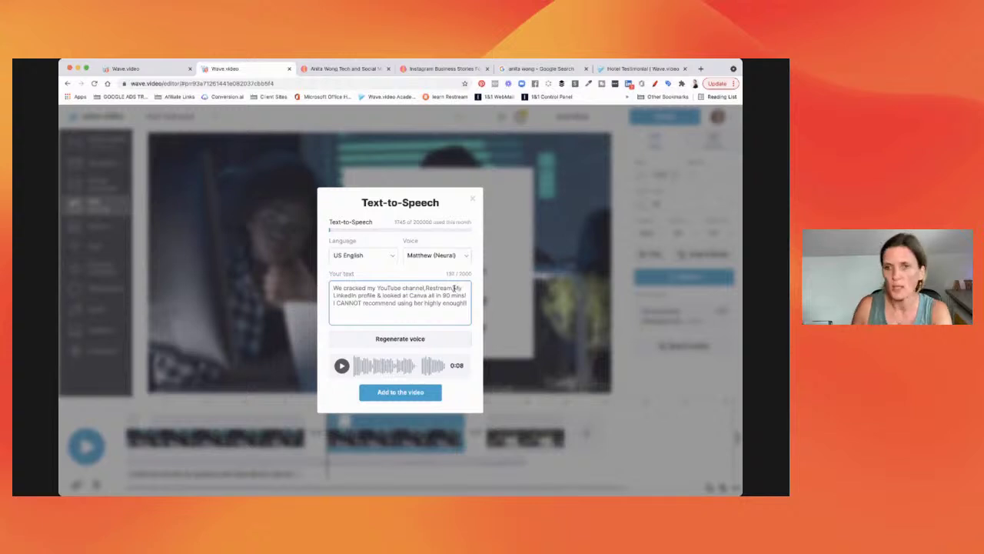
pyautogui.click(400, 338)
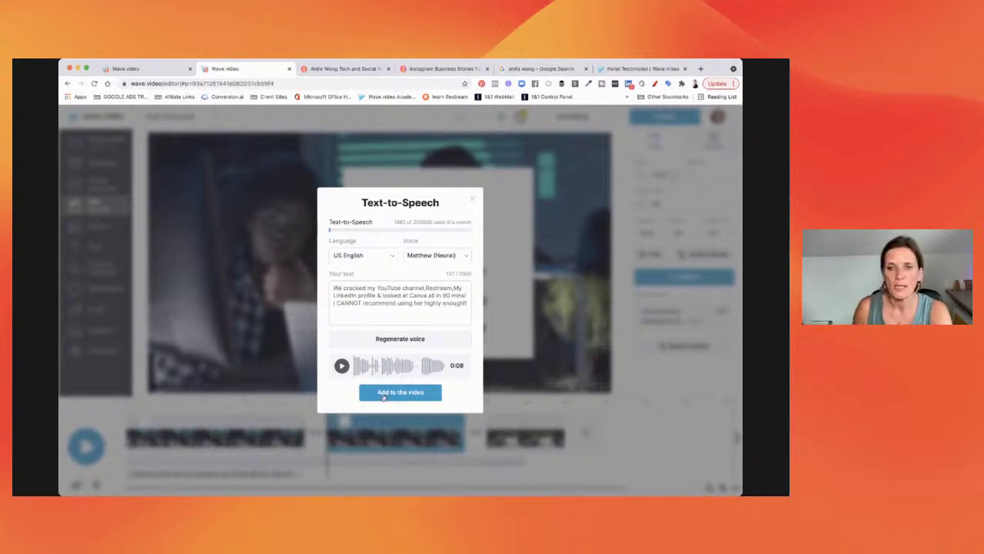
# - Listen to the regenerated voiceover and add it to the video
pyautogui.click(341, 367)
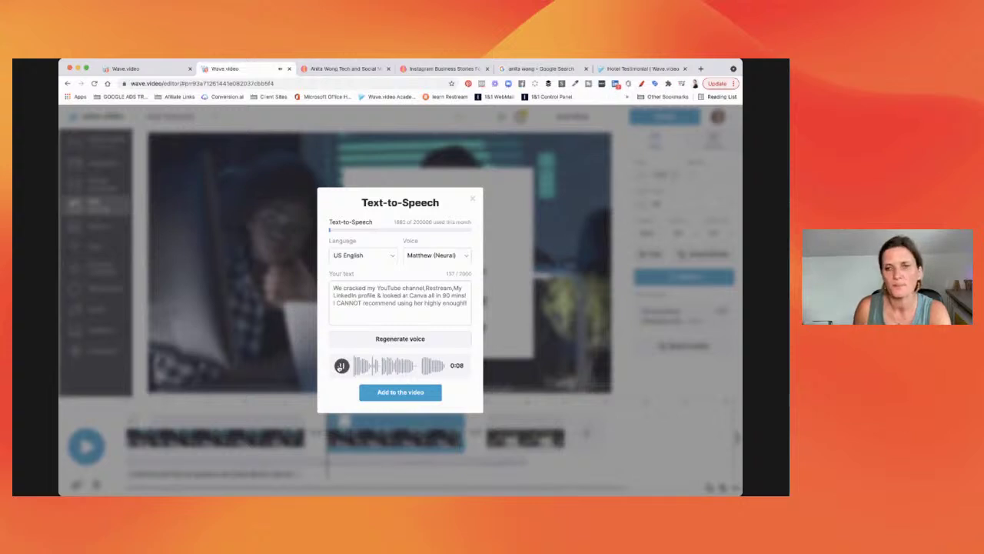
pyautogui.click(341, 366)
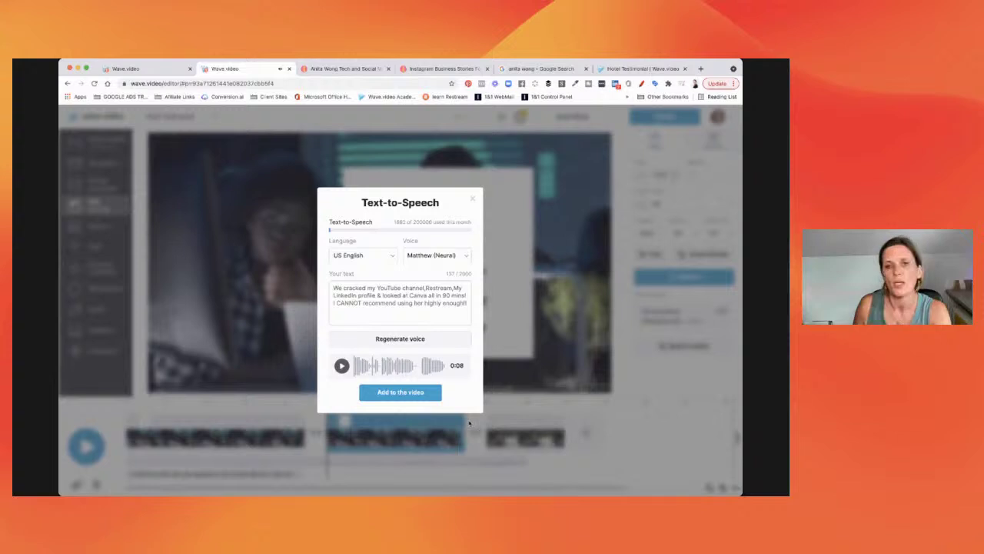
pyautogui.click(399, 393)
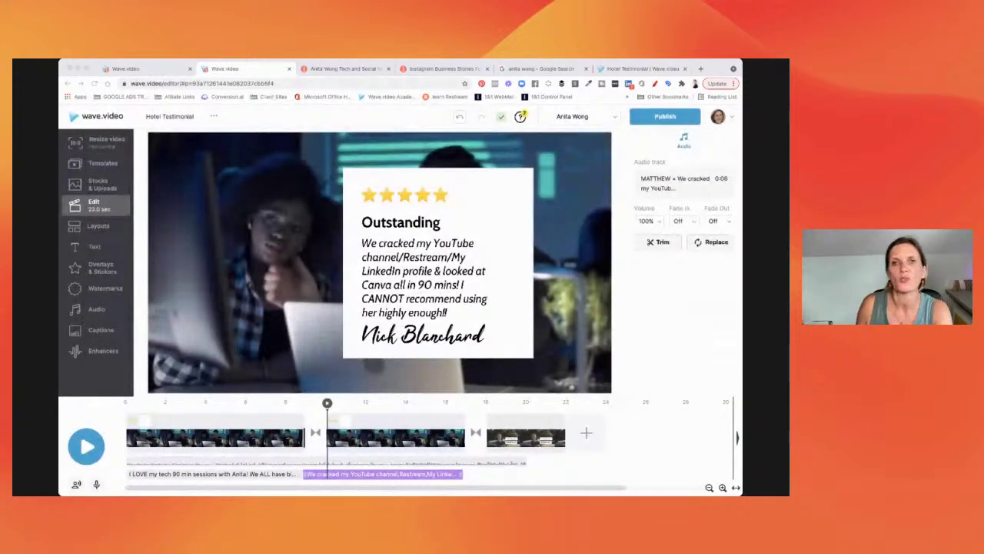
# - Align the new voiceover with the start of the second scene and lengthen that scene to cover it
pyautogui.click(277, 73)
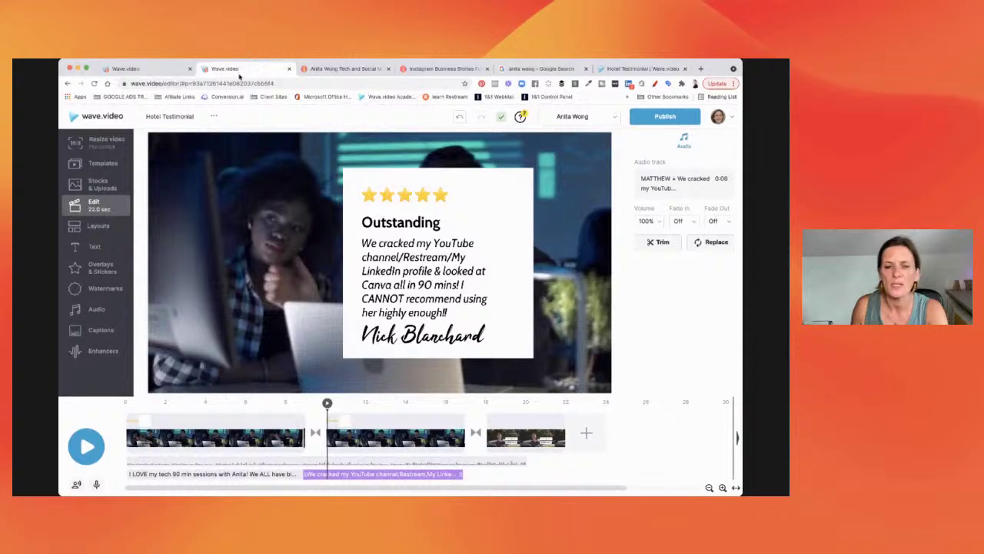
pyautogui.moveTo(338, 466)
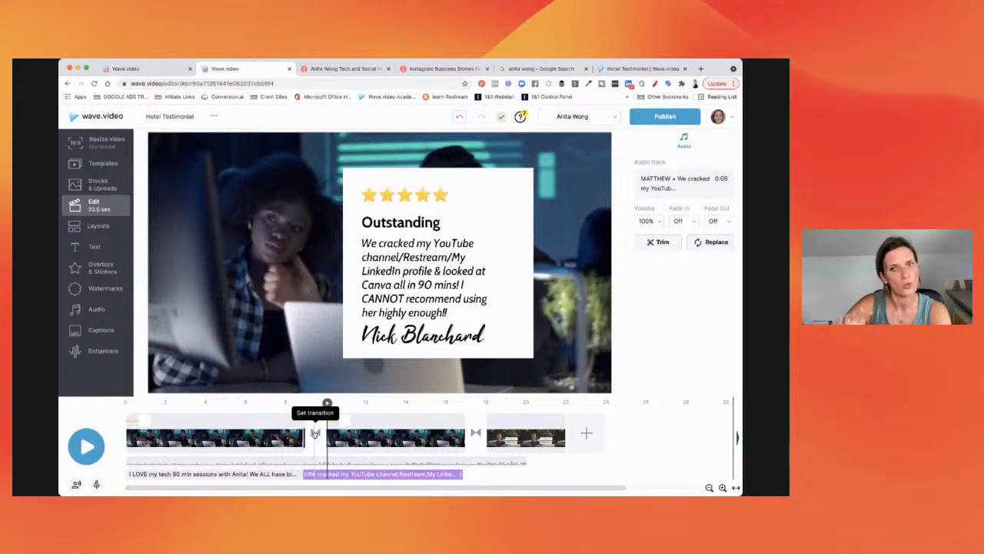
pyautogui.click(338, 475)
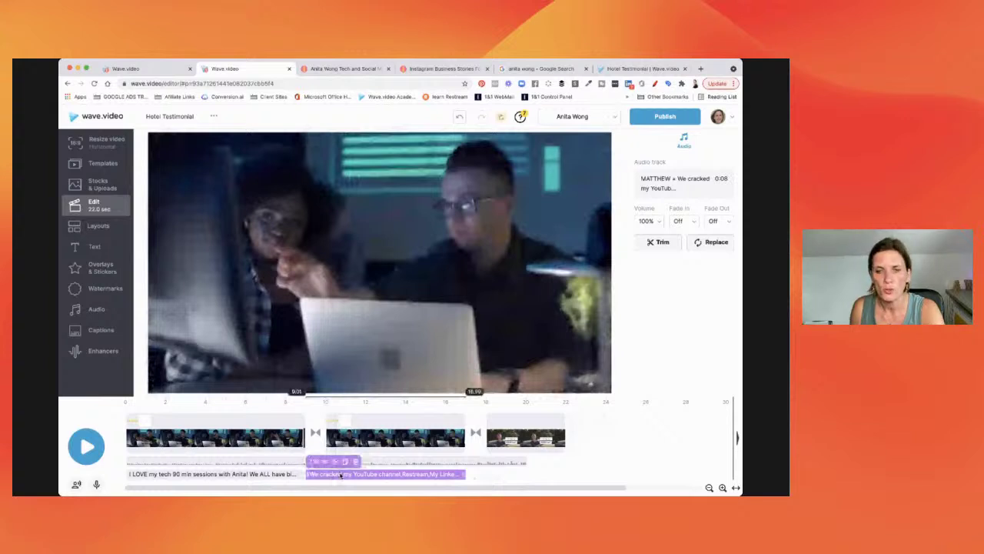
# - Extend the second scene's white card overlay to the scene's end and the background music to the end of the video
pyautogui.click(342, 421)
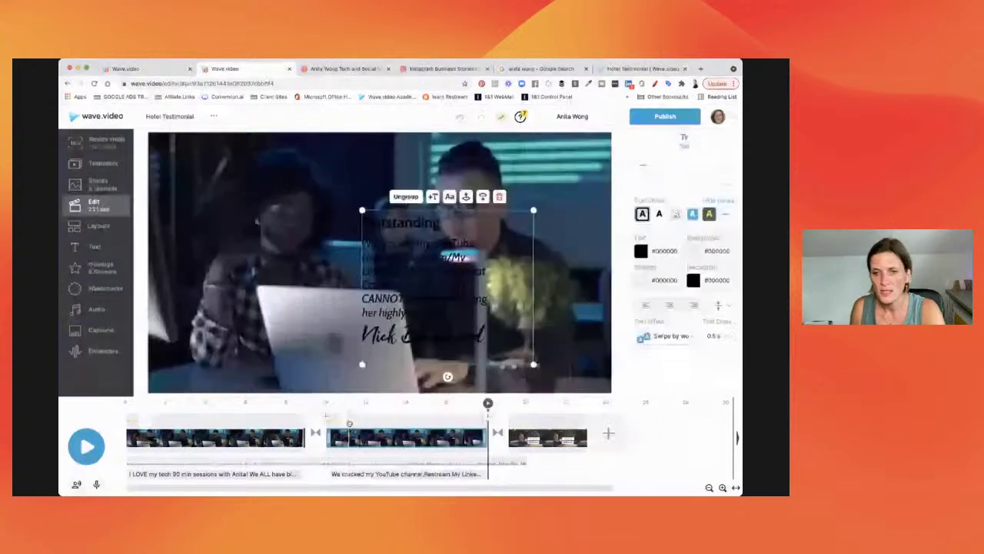
pyautogui.click(349, 422)
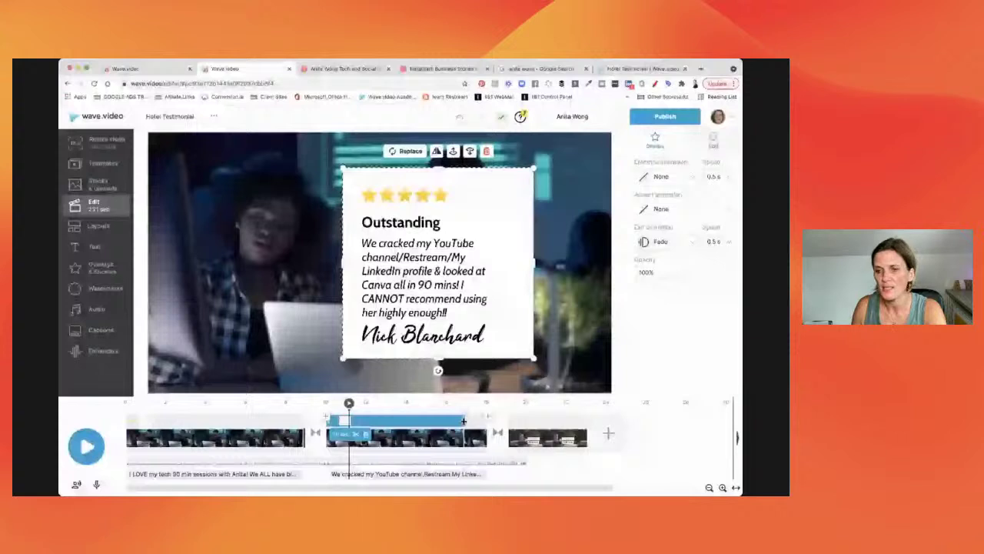
pyautogui.click(493, 461)
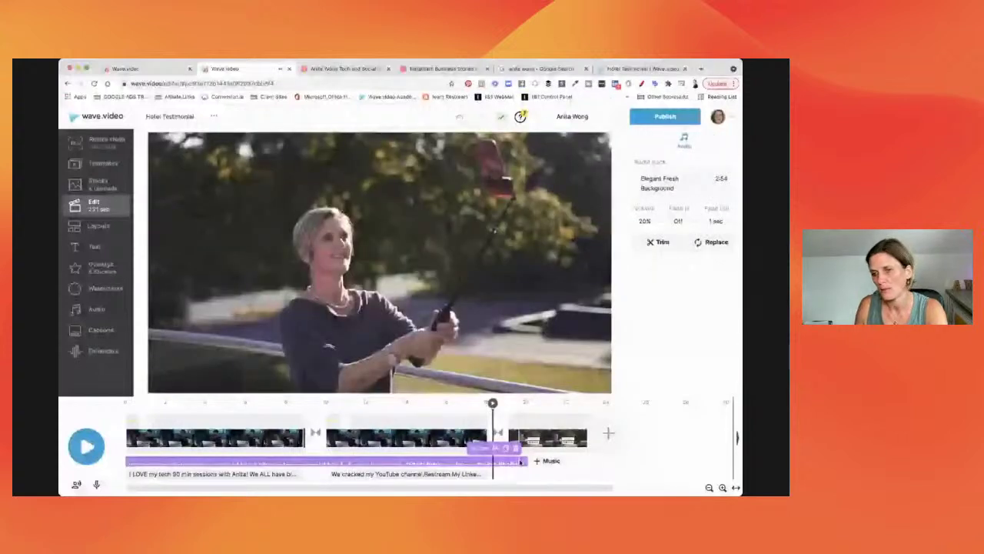
pyautogui.moveTo(521, 461); pyautogui.dragTo(584, 460)
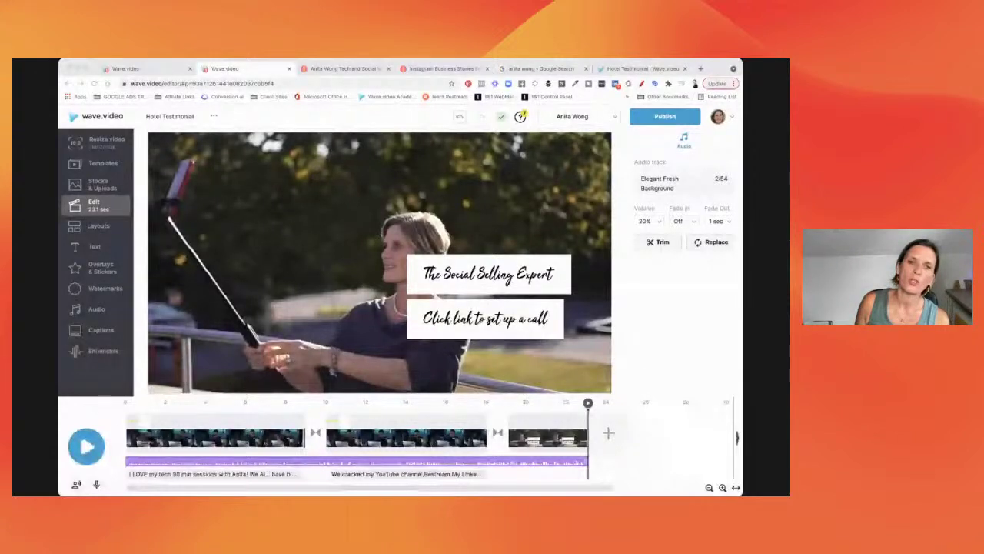
# - Switch to the Podcast Teaser project and play its opening
pyautogui.click(127, 68)
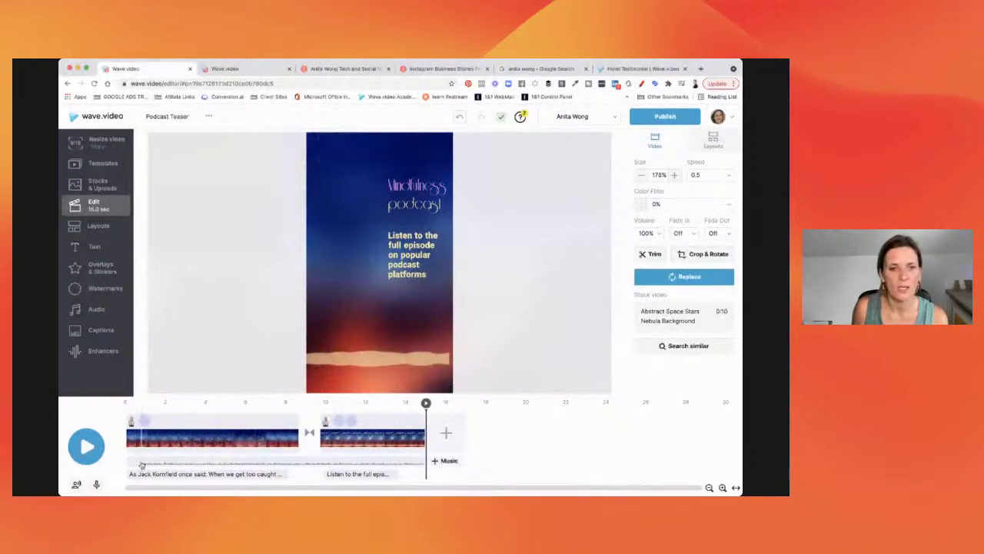
pyautogui.click(86, 446)
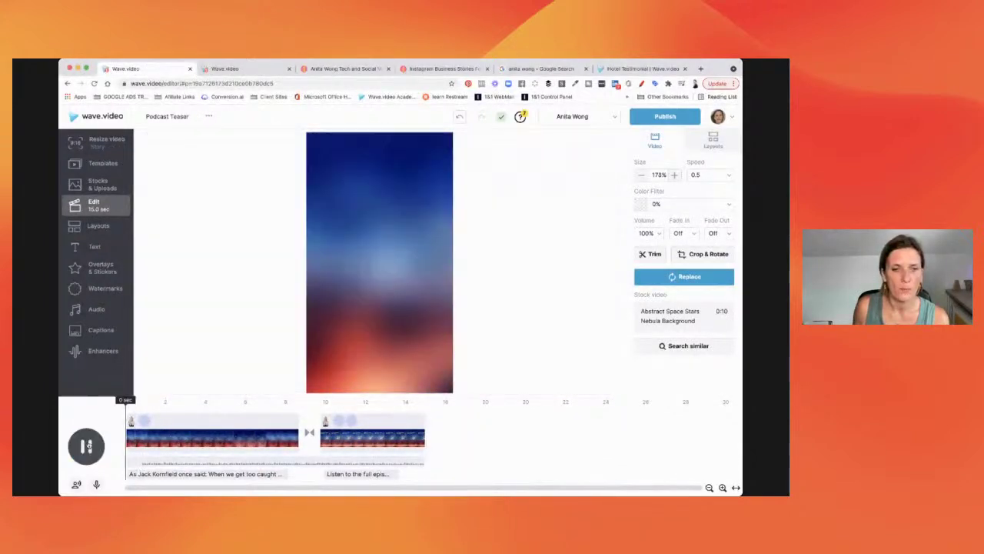
pyautogui.click(86, 446)
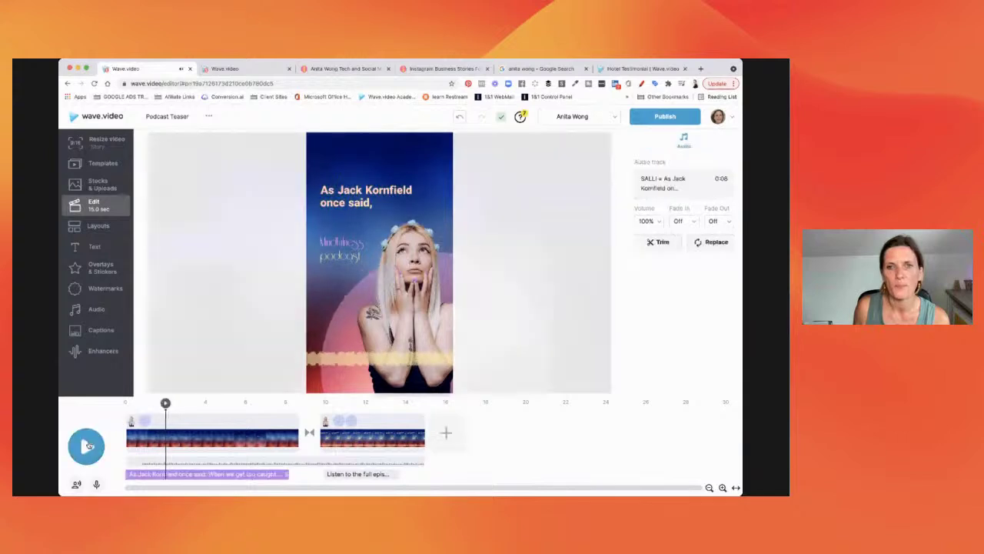
# - Select the "Mindfulness podcast" text in the first scene and look through the available text effects
pyautogui.click(140, 440)
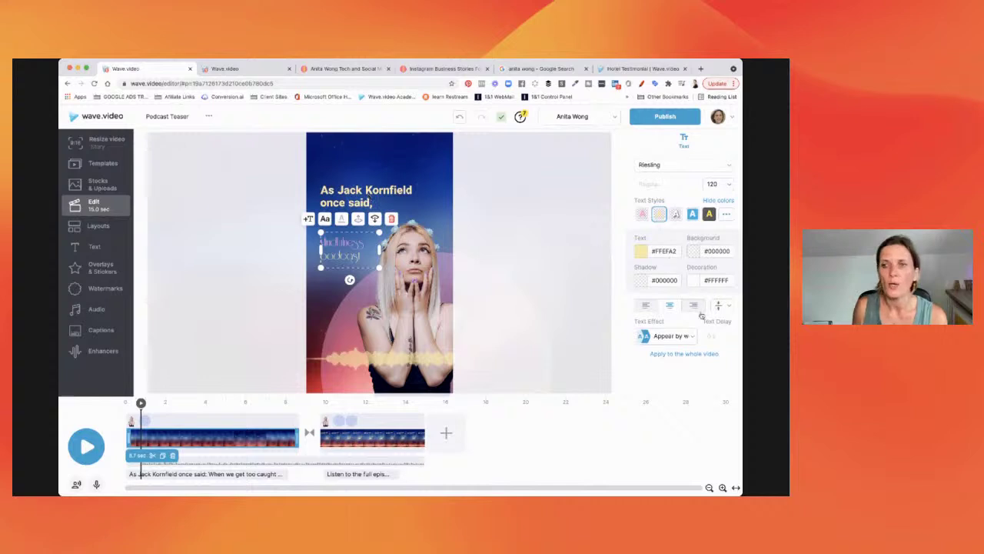
pyautogui.click(670, 337)
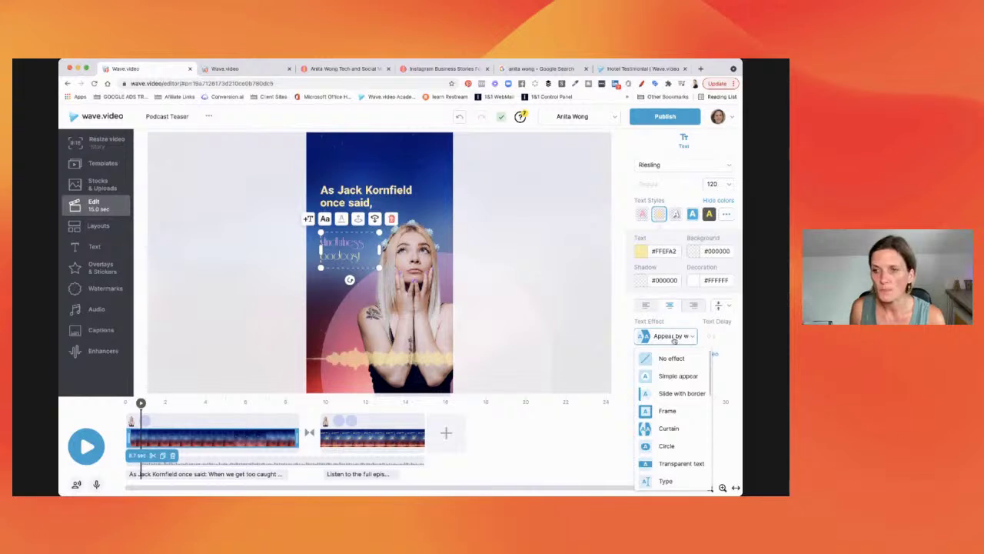
pyautogui.scroll(-5, 680, 375)
pyautogui.scroll(-3, 680, 376)
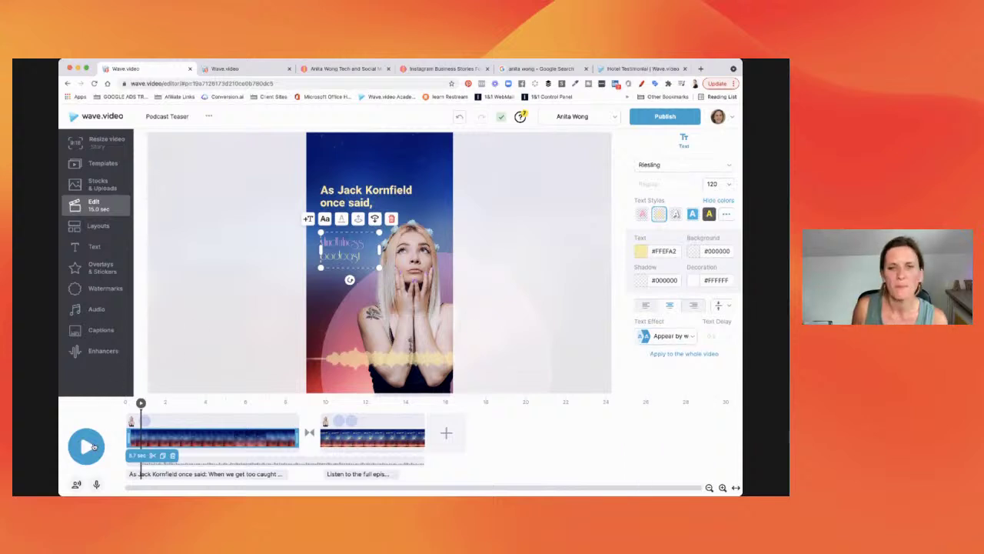
# - Replay the teaser's opening and open the "As Jack Kornfield once said," caption to view its settings
pyautogui.click(87, 446)
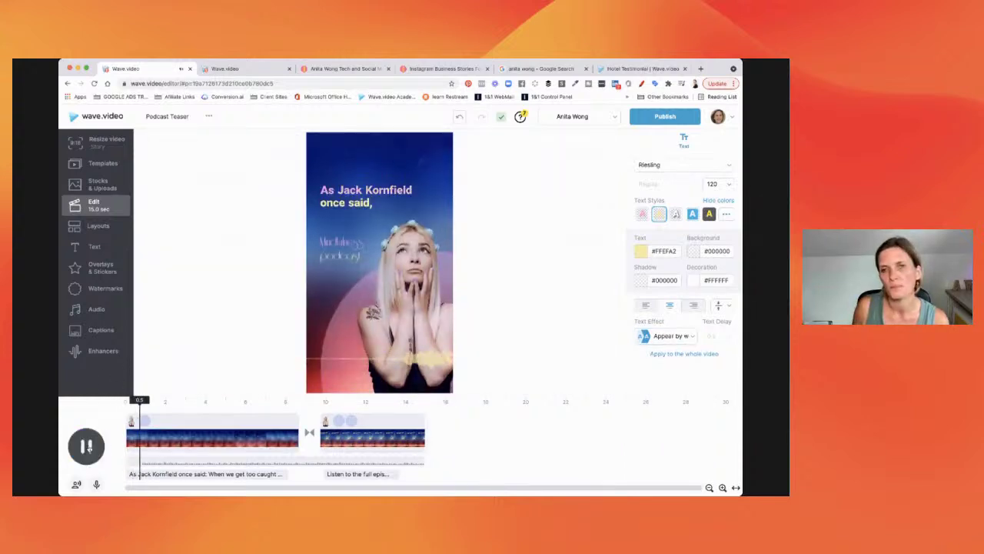
pyautogui.click(87, 446)
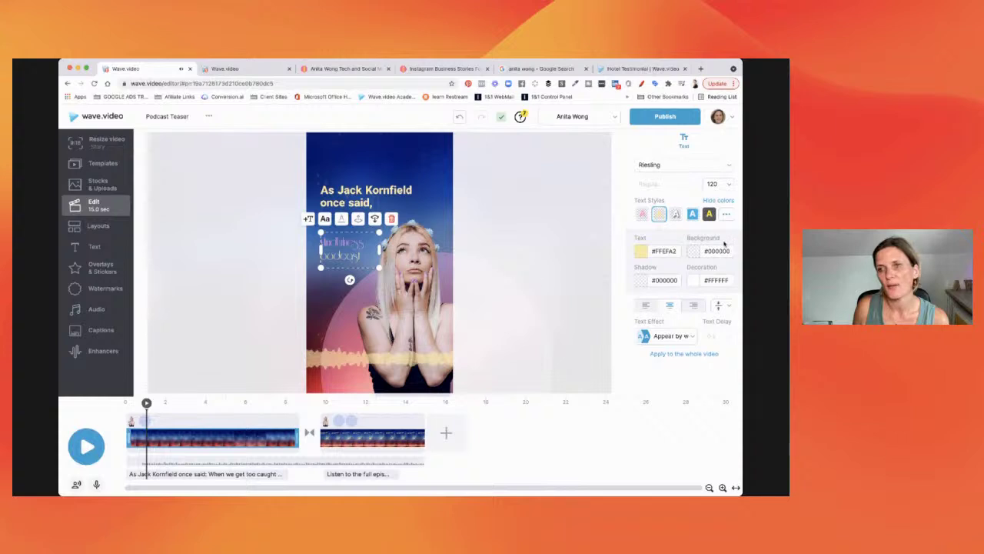
pyautogui.click(339, 191)
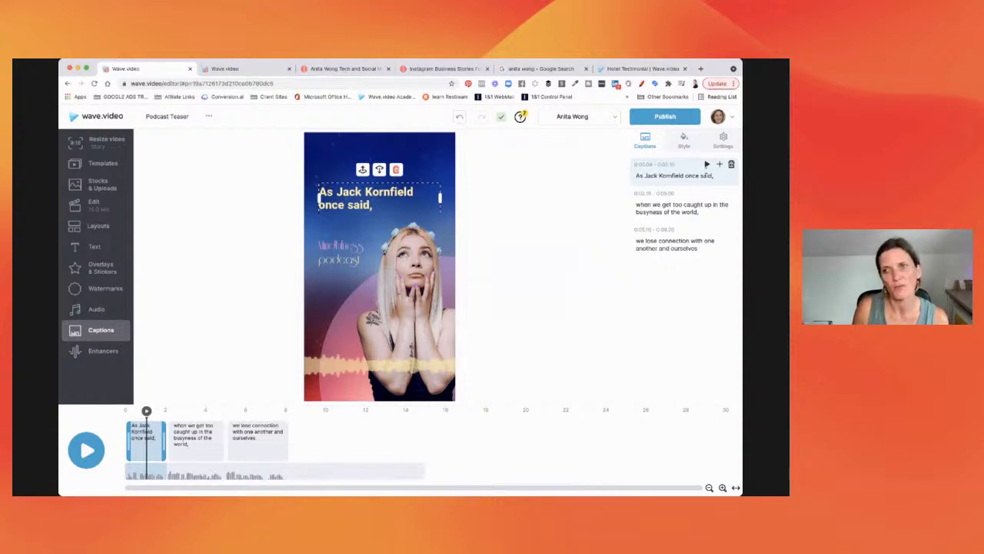
# - Return to the Hotel Testimonial project and play the first seconds of the video
pyautogui.click(231, 69)
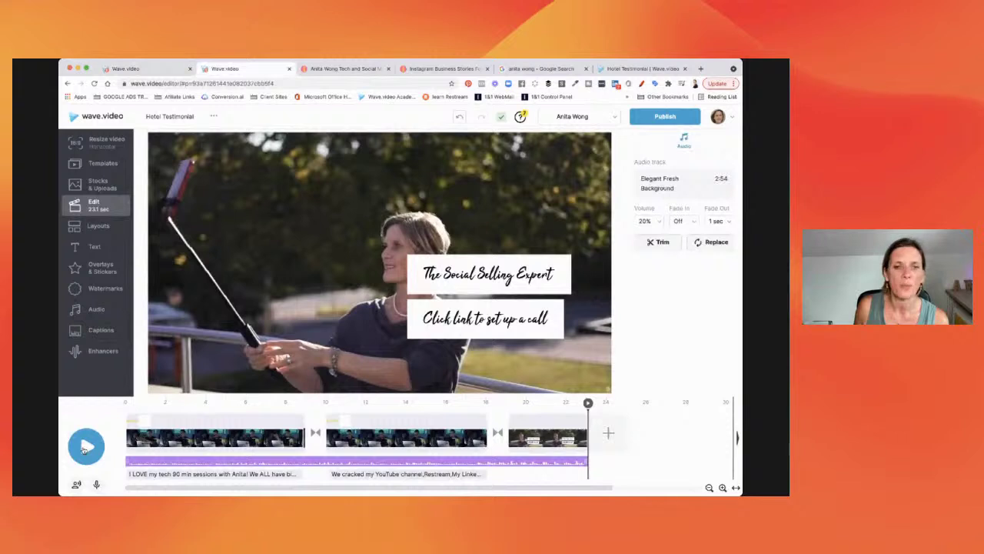
pyautogui.click(84, 448)
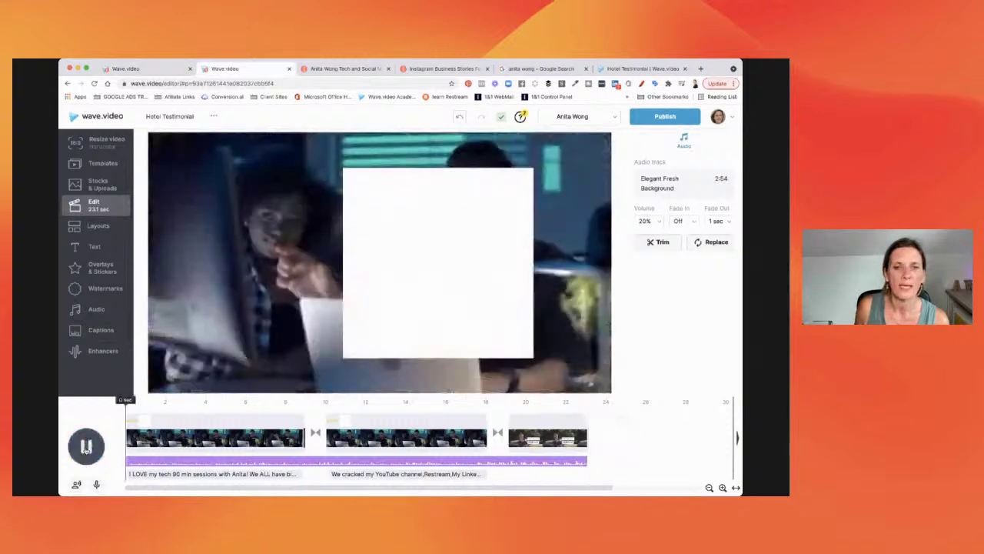
pyautogui.click(87, 448)
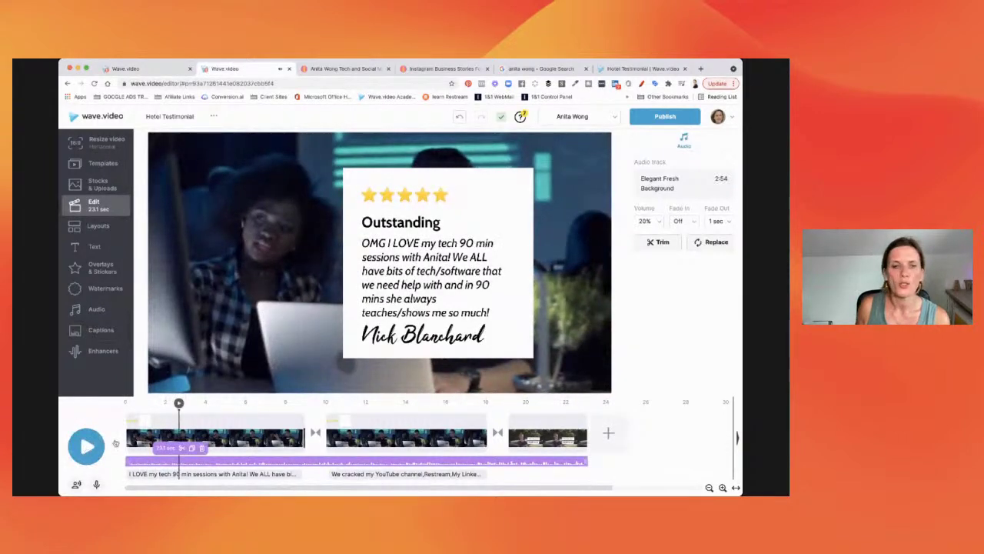
# - Apply the yellow brand text style to the first scene's "Outstanding" heading and set its decoration color to black (#000000)
pyautogui.click(140, 439)
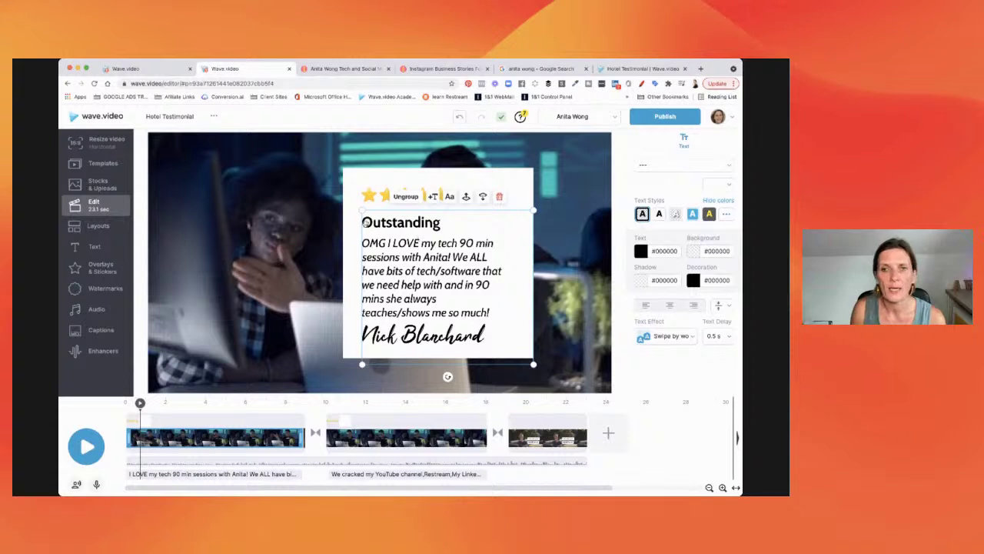
pyautogui.click(379, 223)
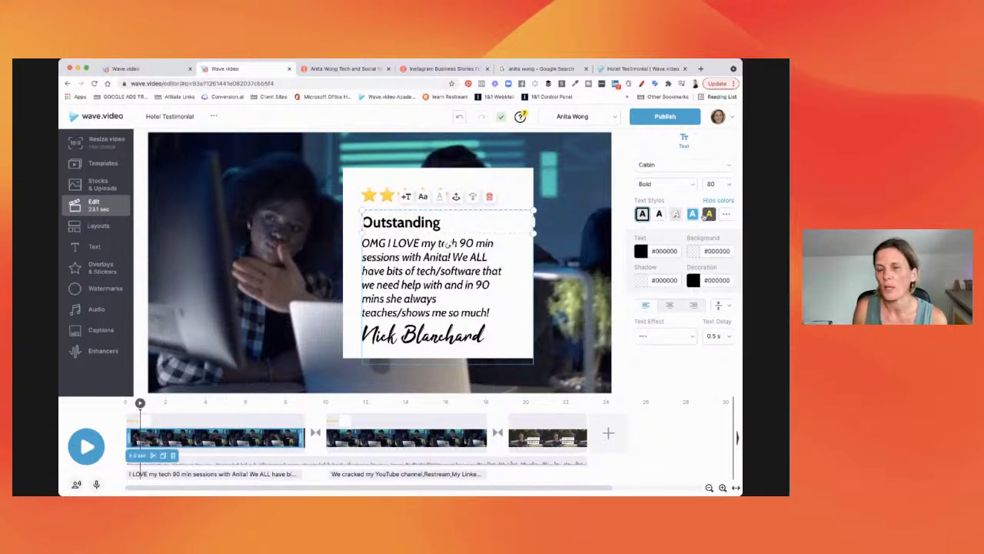
pyautogui.click(728, 216)
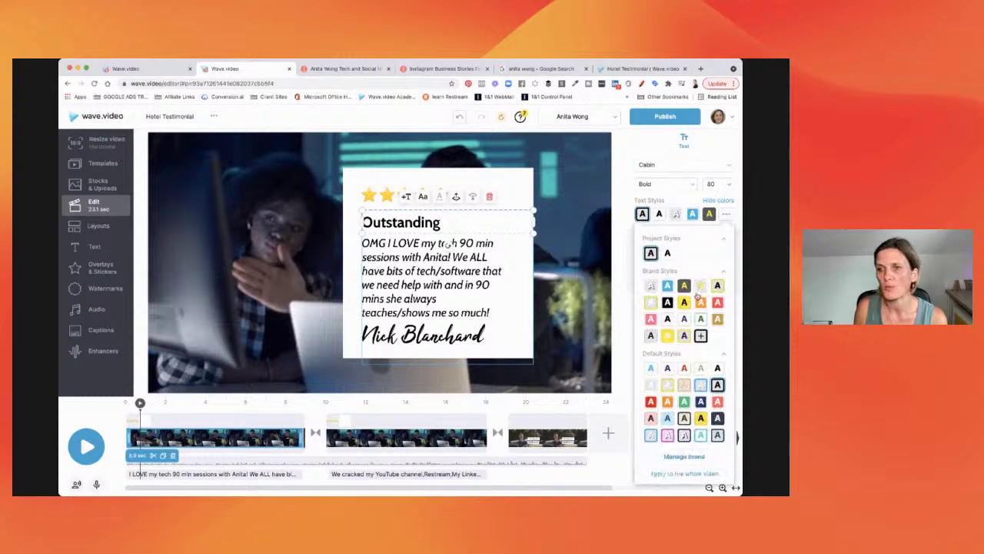
pyautogui.click(701, 286)
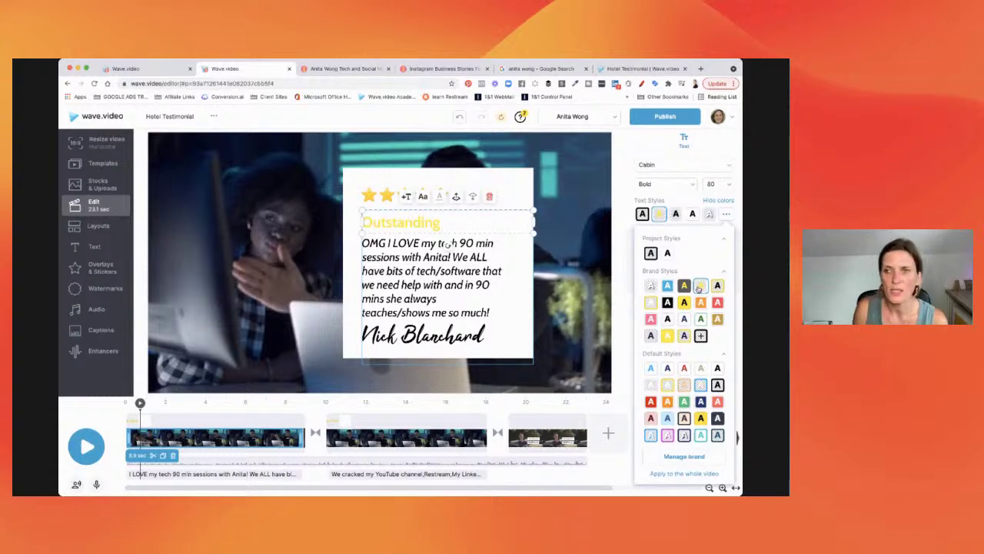
pyautogui.click(636, 209)
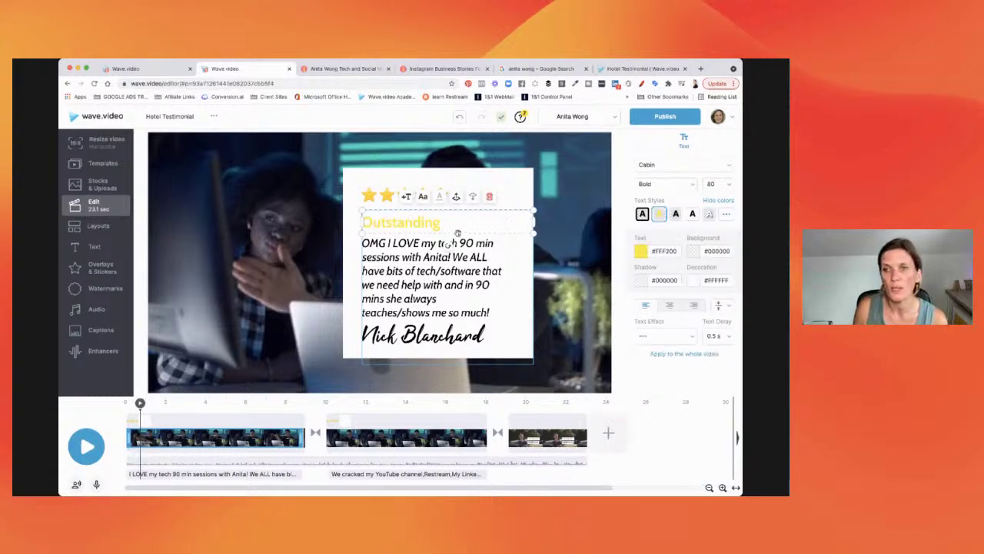
pyautogui.click(695, 281)
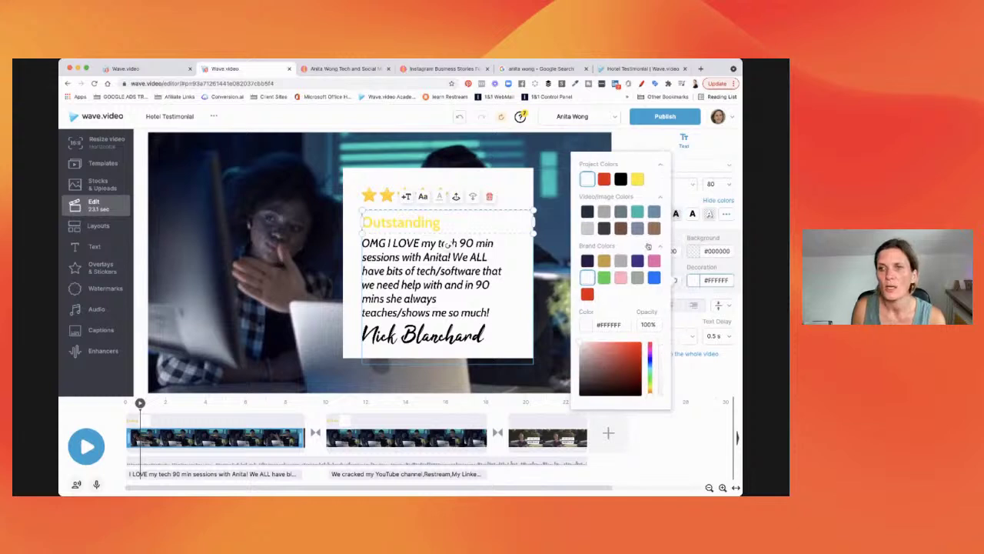
pyautogui.click(619, 180)
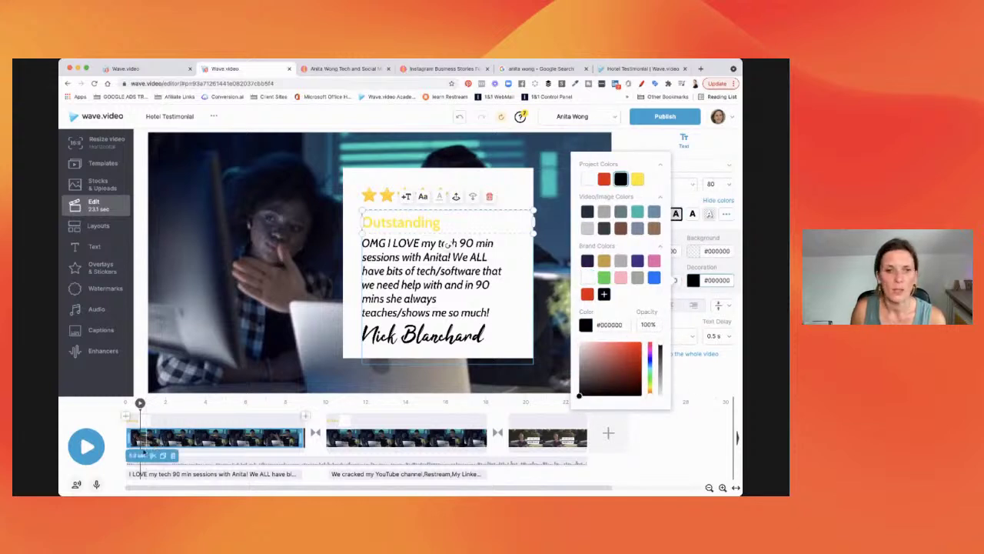
# - Close the color picker and play the testimonial's first seconds to check the restyled "Outstanding" heading
pyautogui.click(88, 446)
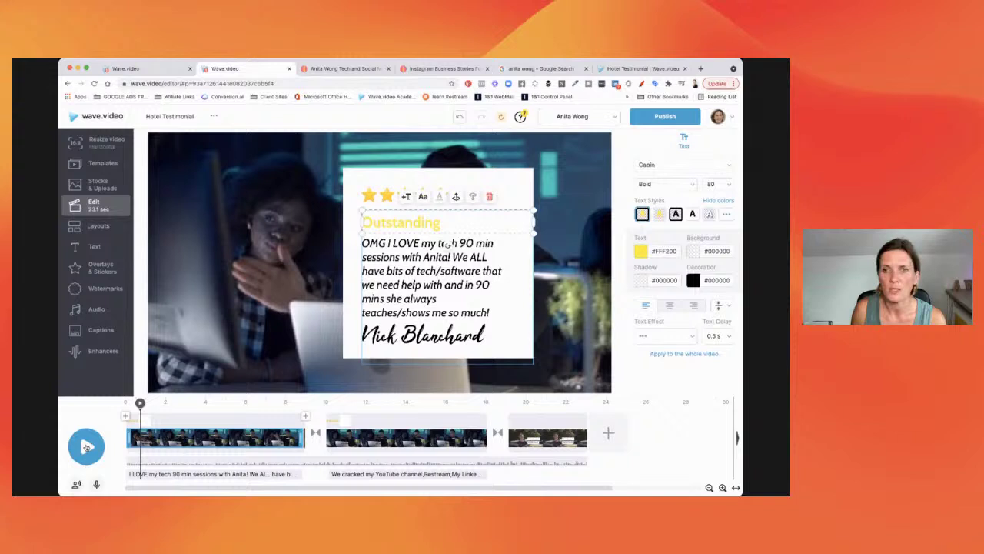
pyautogui.click(86, 446)
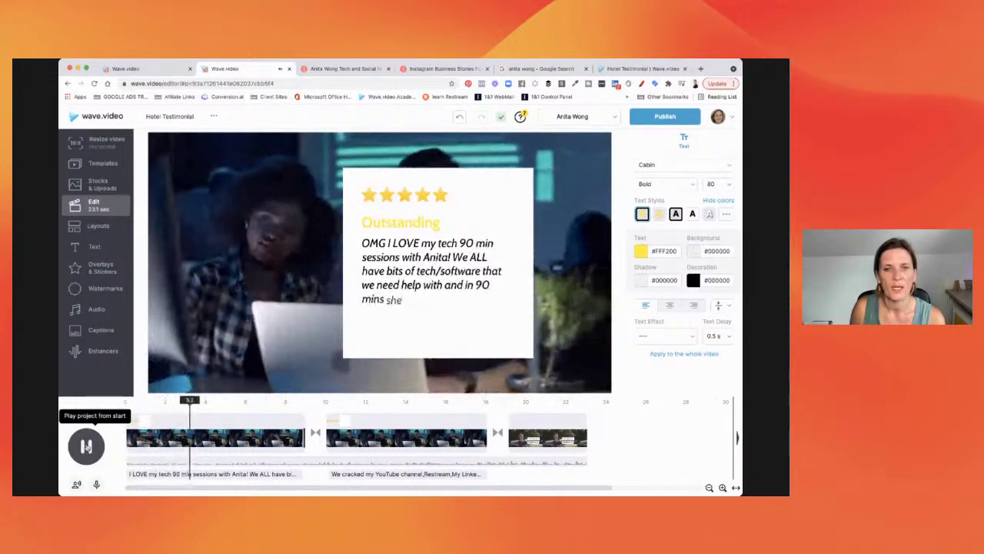
pyautogui.click(86, 446)
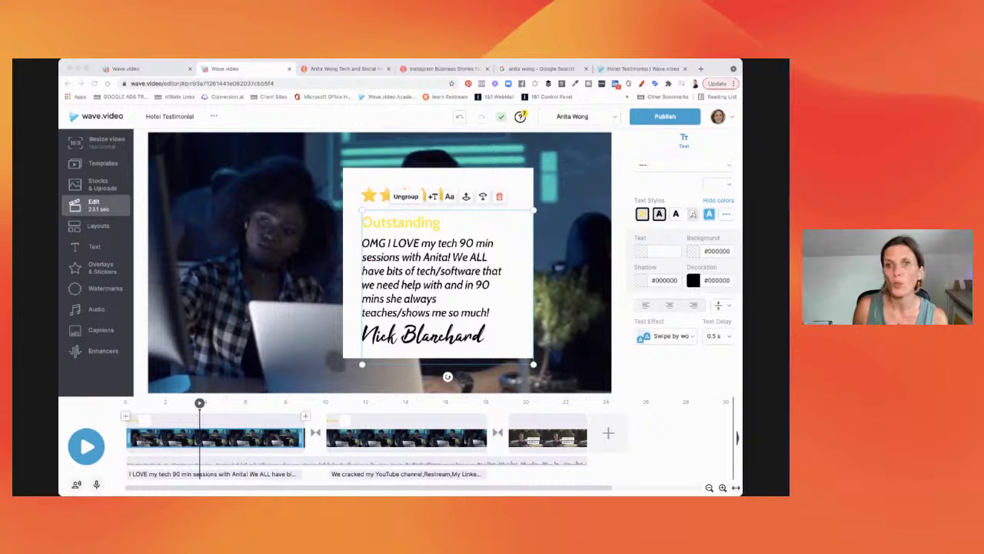
# - Look through the available publish options for the testimonial and return to the first scene's background video
pyautogui.click(679, 120)
pyautogui.click(666, 120)
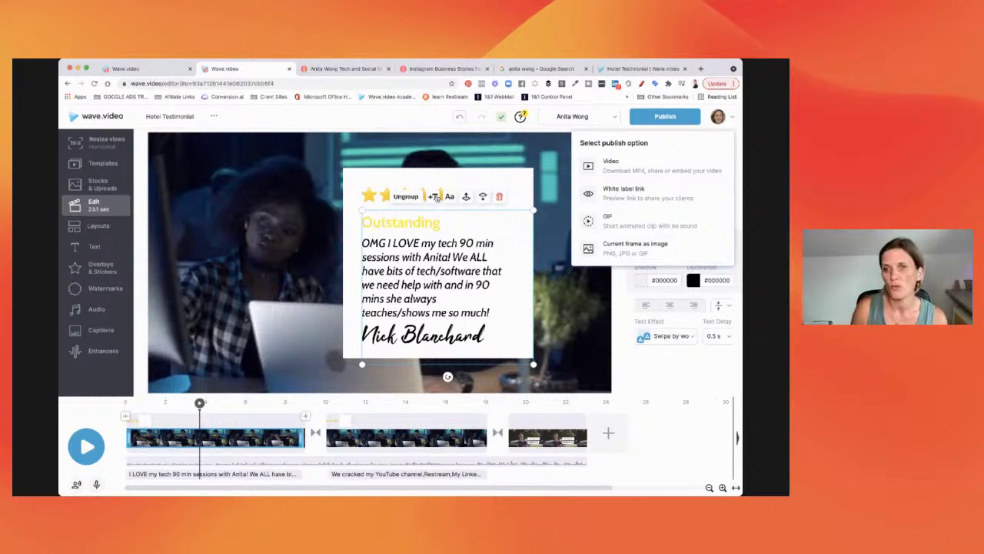
pyautogui.click(308, 266)
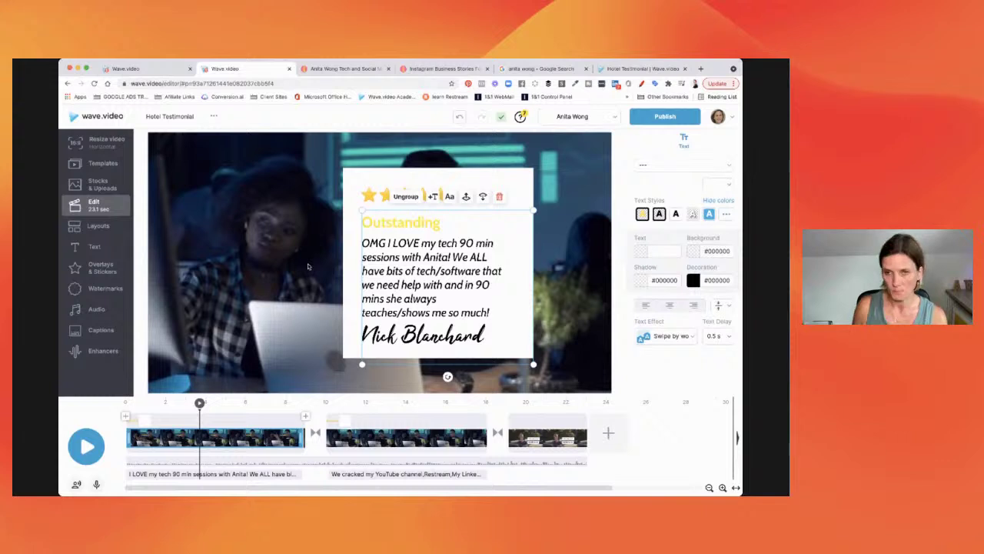
pyautogui.click(318, 261)
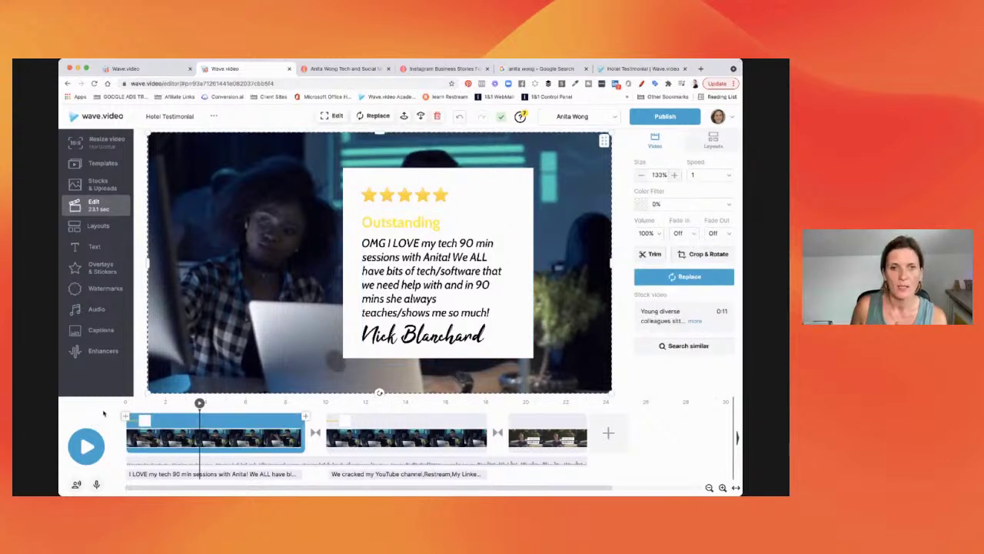
# - Publish the current frame as a PNG image at original size without a transparent background, and return to editing
pyautogui.click(665, 116)
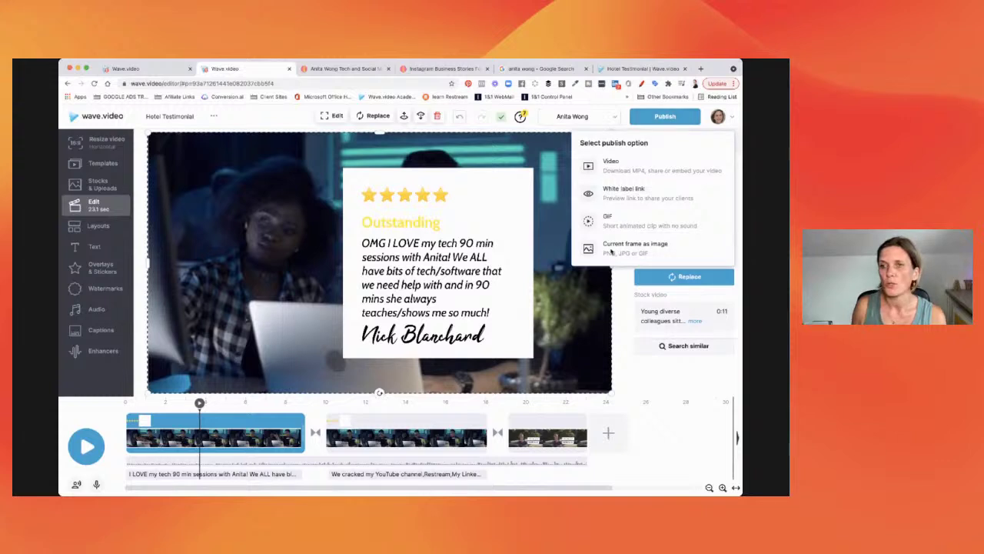
pyautogui.click(610, 252)
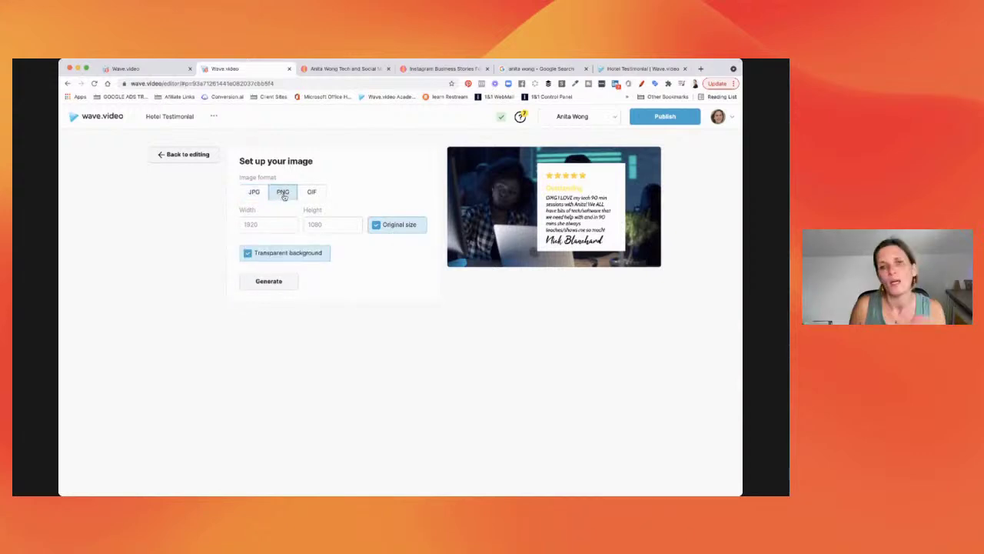
pyautogui.click(246, 256)
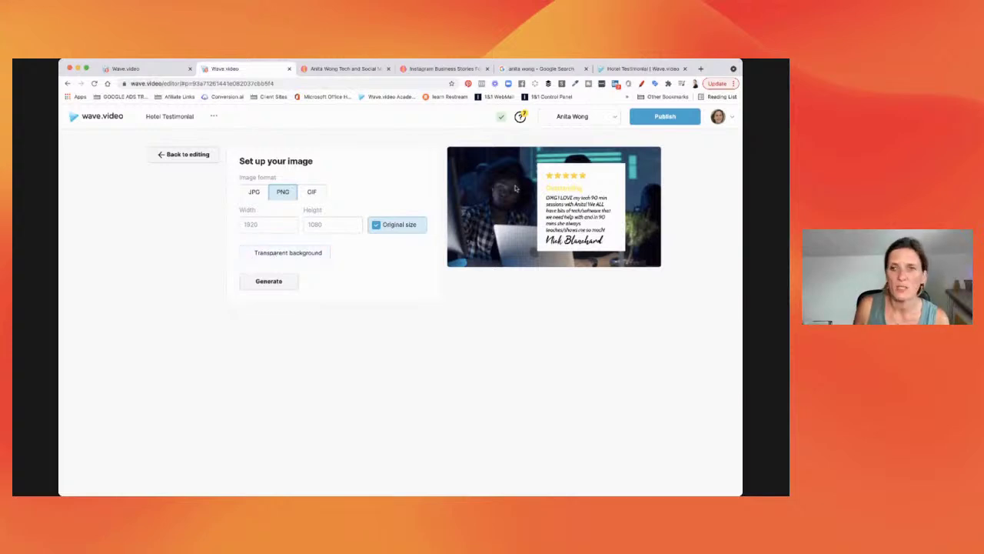
pyautogui.click(278, 281)
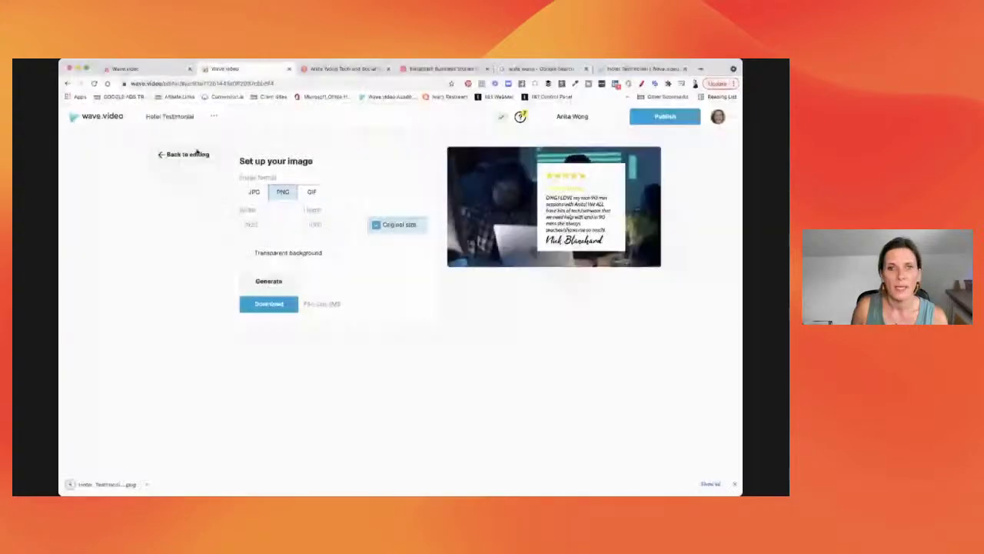
pyautogui.click(183, 154)
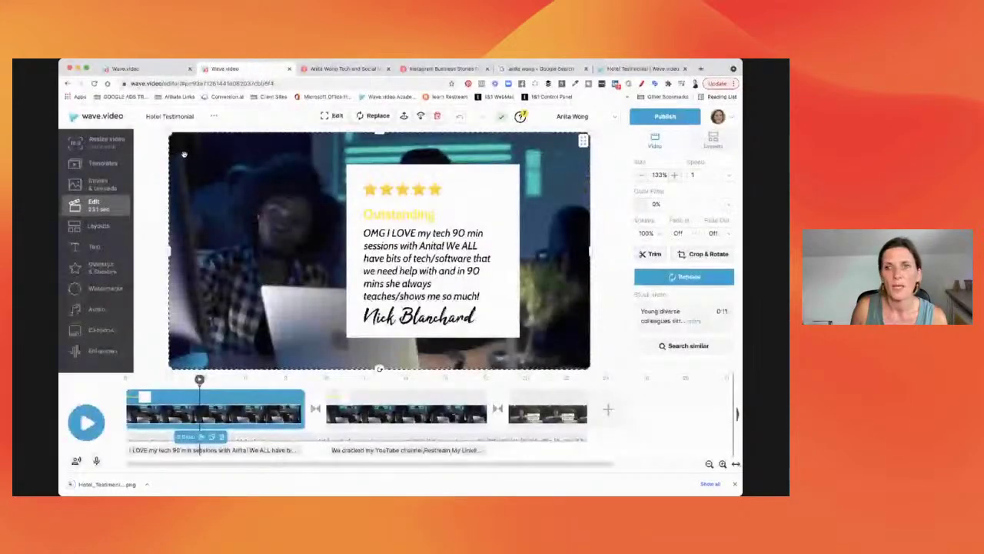
# - Render the Hotel Testimonial project as an mp4 video at 1080p with Optimized quality
pyautogui.click(658, 119)
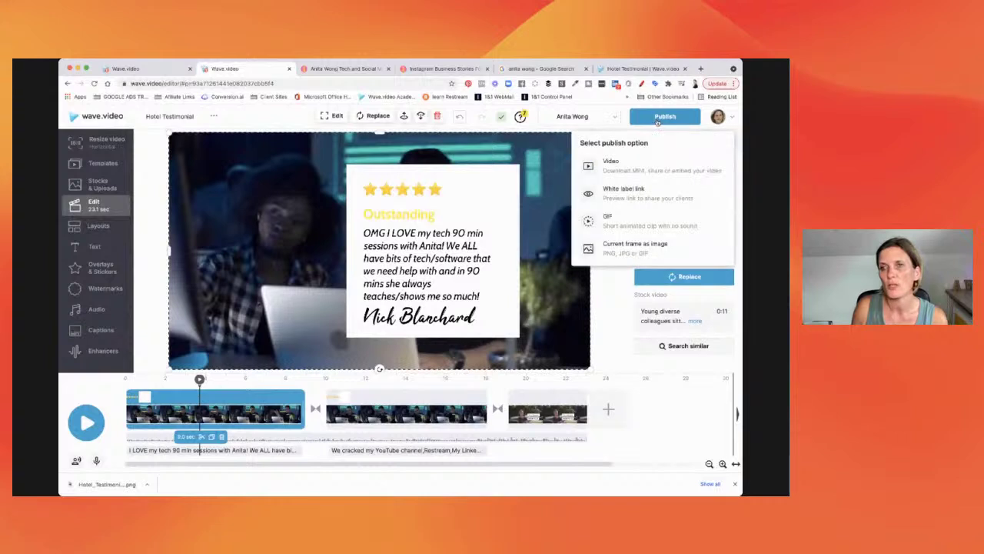
pyautogui.click(609, 169)
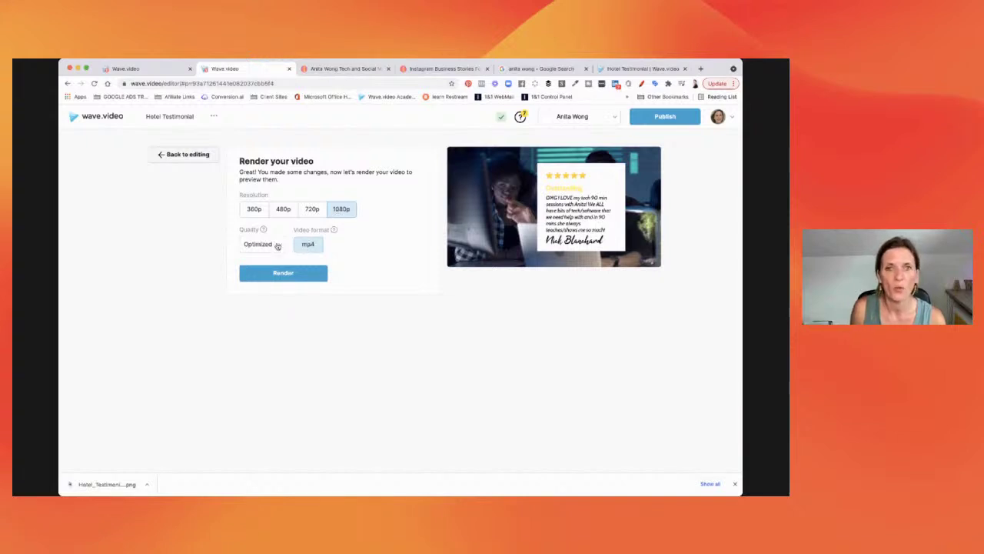
pyautogui.click(283, 273)
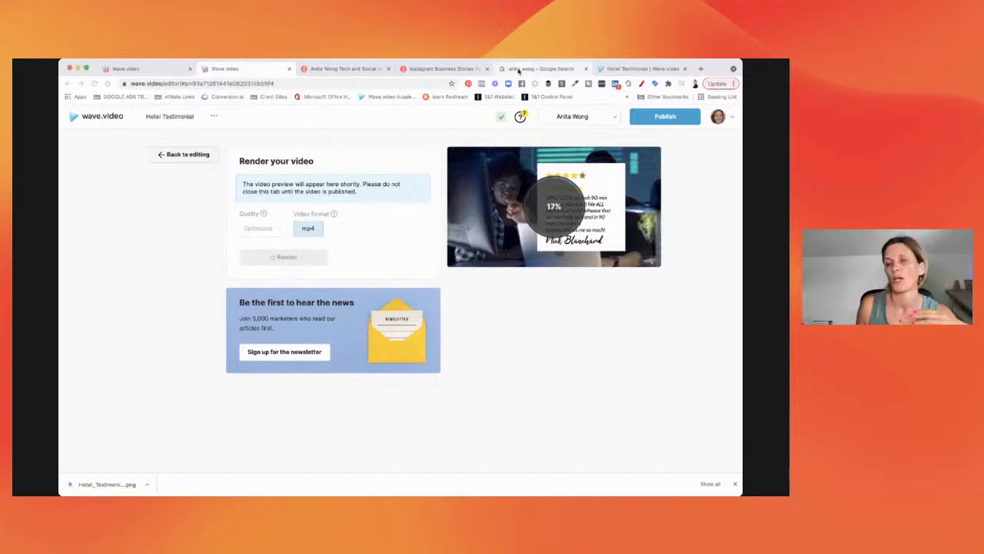
# - View the Google reviews and the website's "Build a business online confidently" section, highlighting a paragraph as possible video text
pyautogui.click(518, 69)
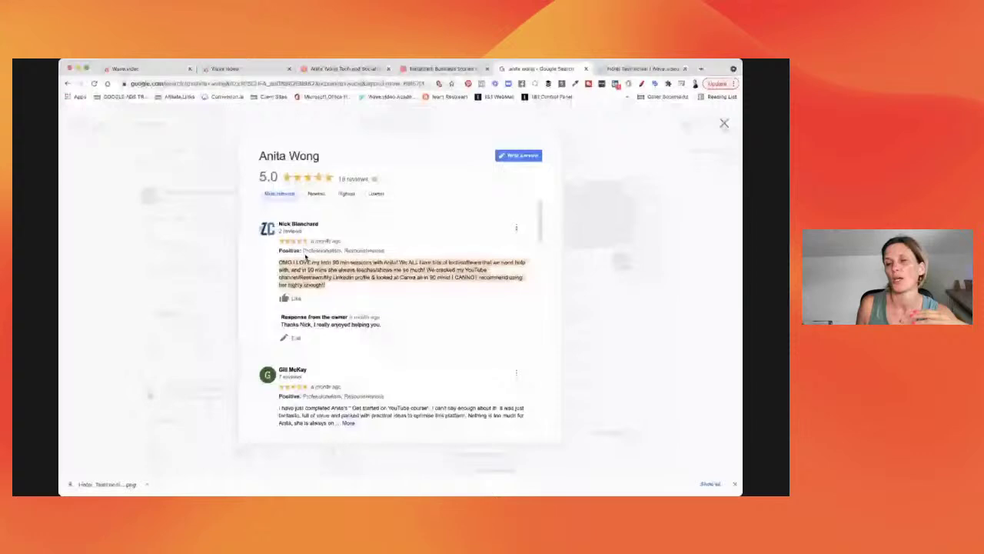
pyautogui.click(346, 69)
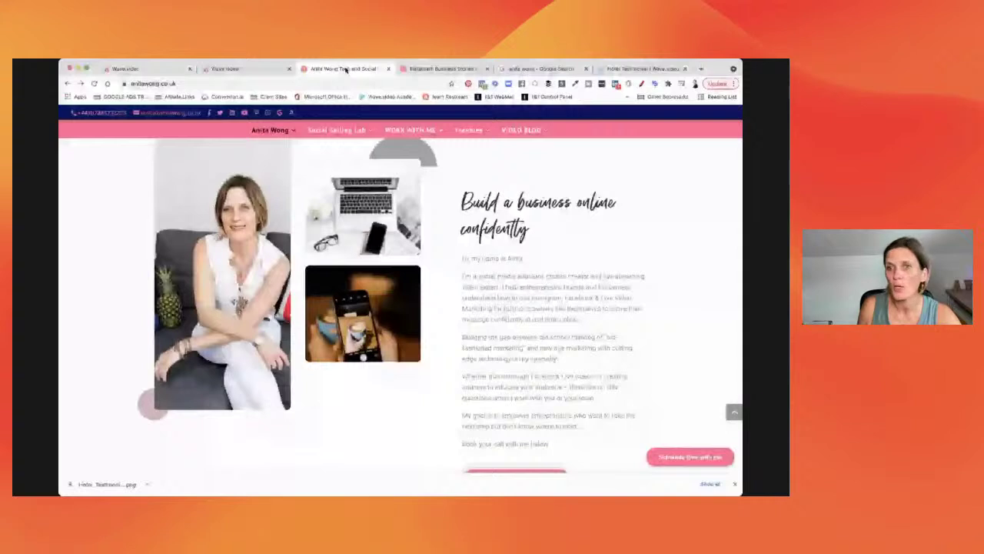
pyautogui.scroll(-2, 462, 306)
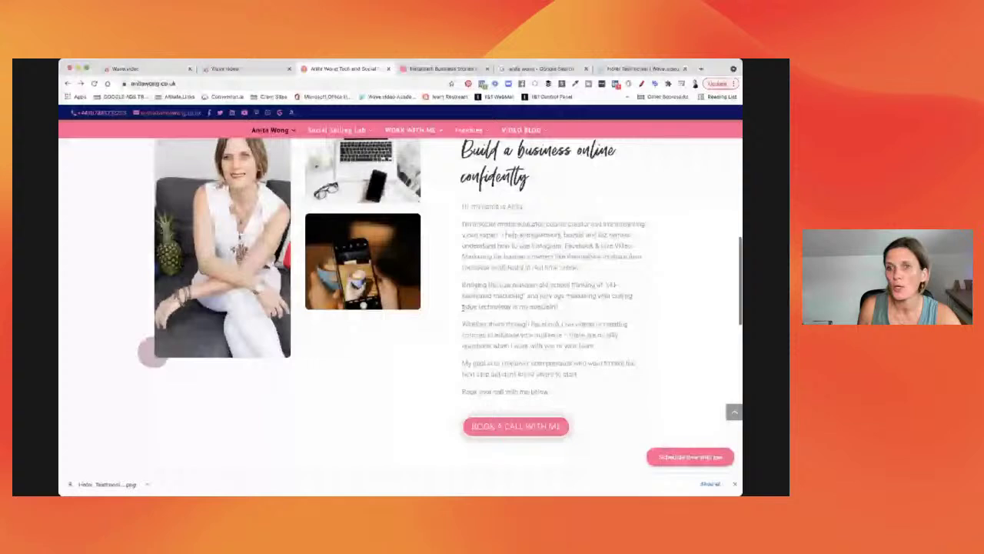
pyautogui.scroll(1, 462, 306)
pyautogui.tripleClick(533, 318)
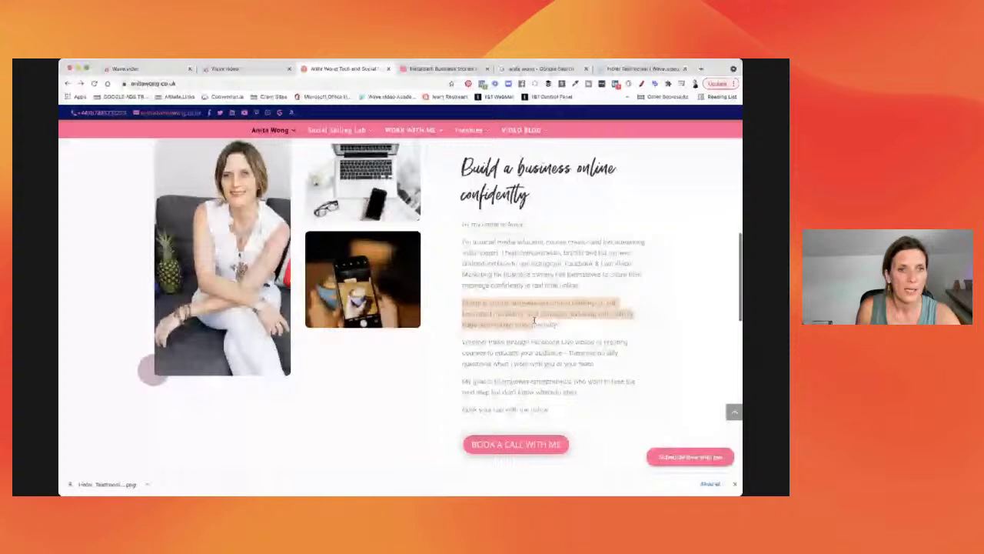
# - Switch to the Podcast Teaser project, open its scene editing view and play the first seconds
pyautogui.press('super+1')
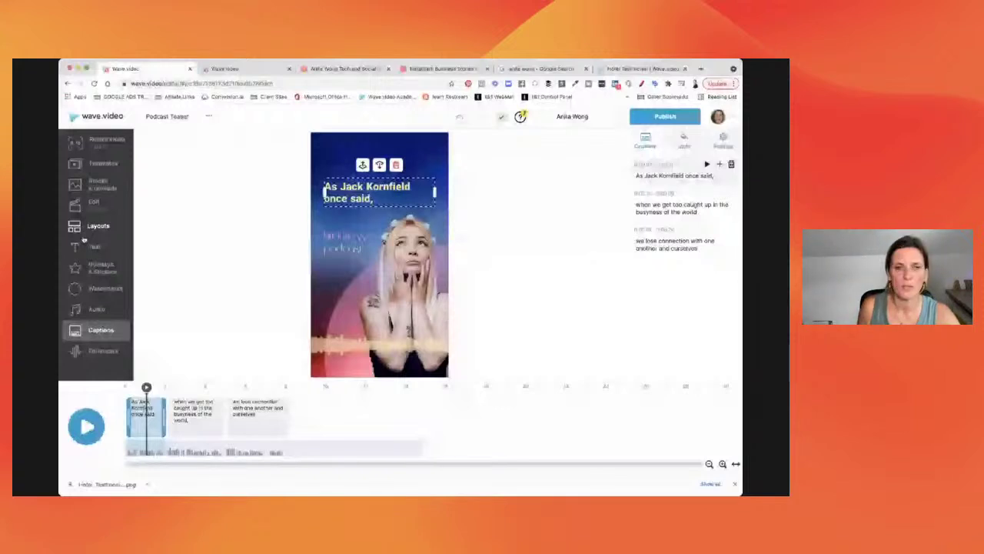
pyautogui.click(93, 203)
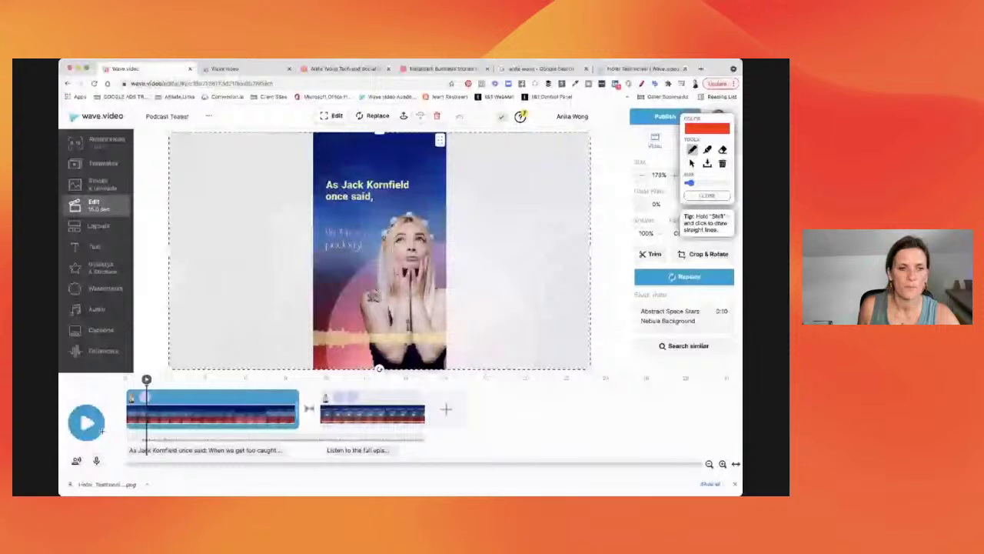
pyautogui.press('space')
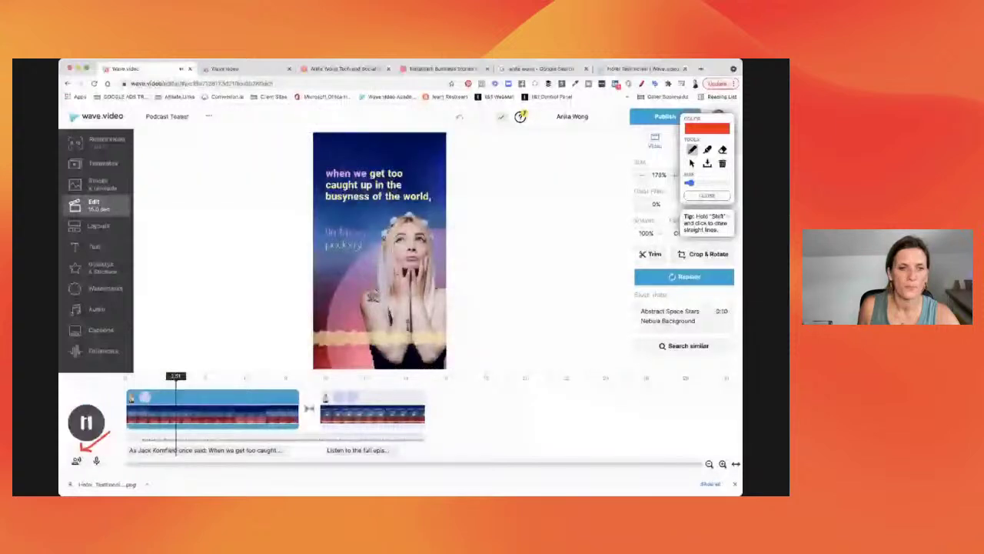
pyautogui.press('space')
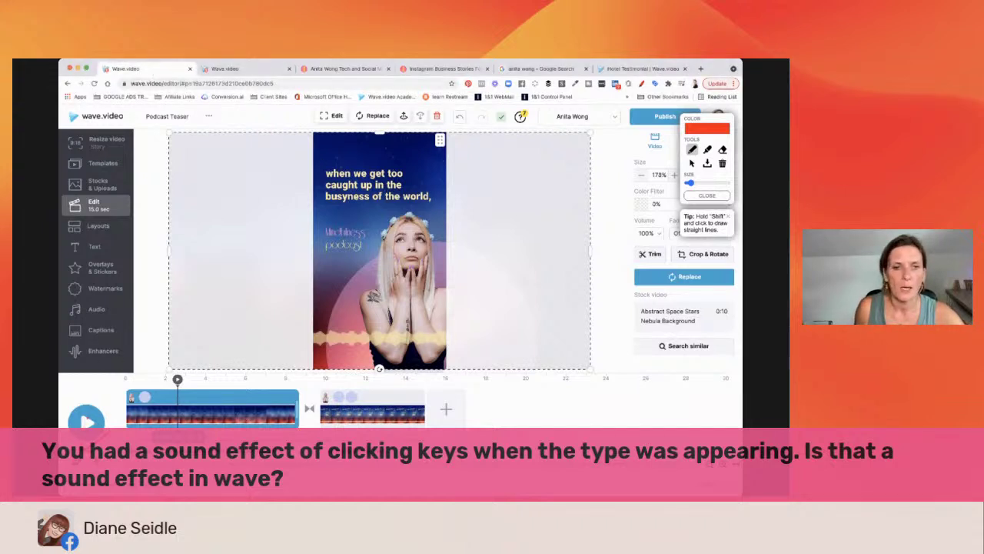
# - Close the screen-drawing tools, replay the teaser's opening and select its first voiceover track to view the audio settings
pyautogui.click(706, 195)
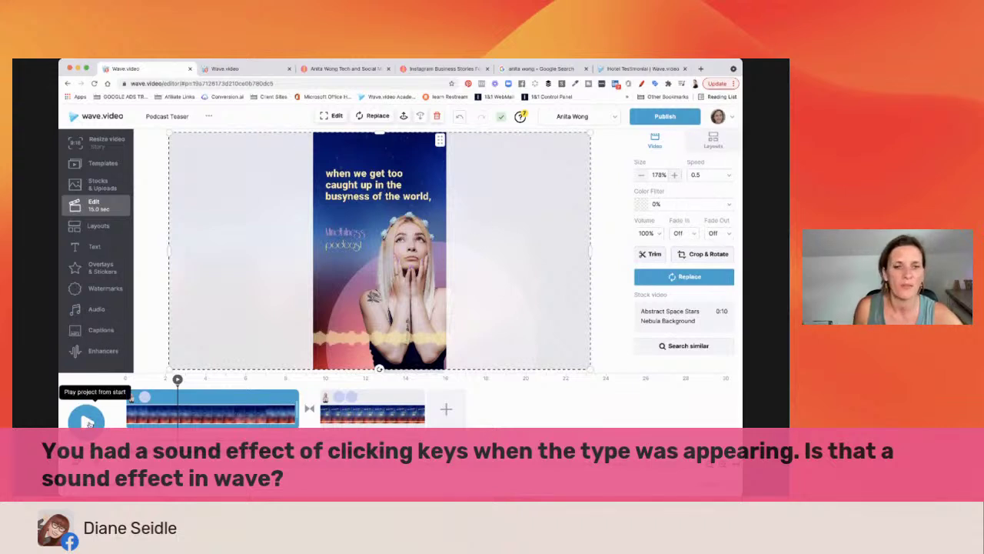
pyautogui.click(87, 419)
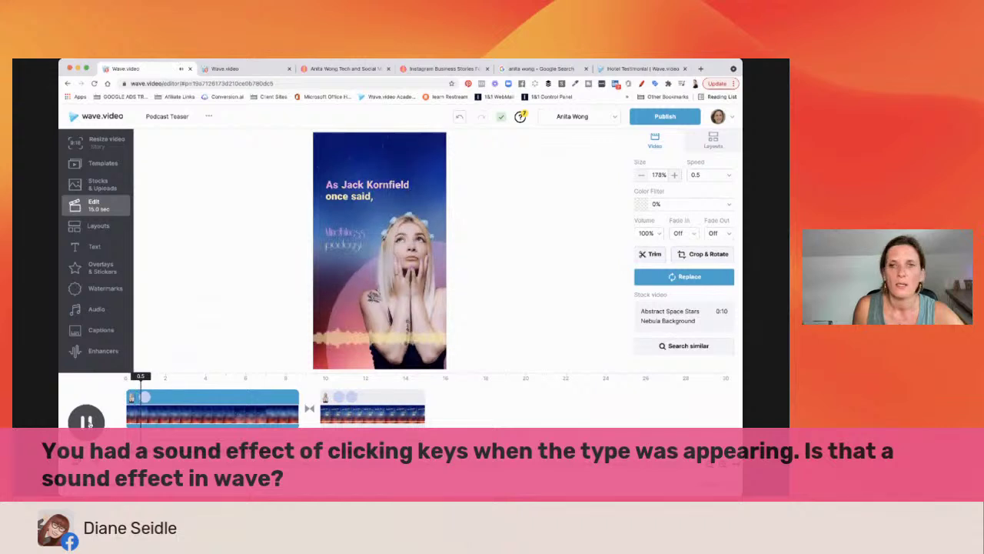
pyautogui.click(346, 215)
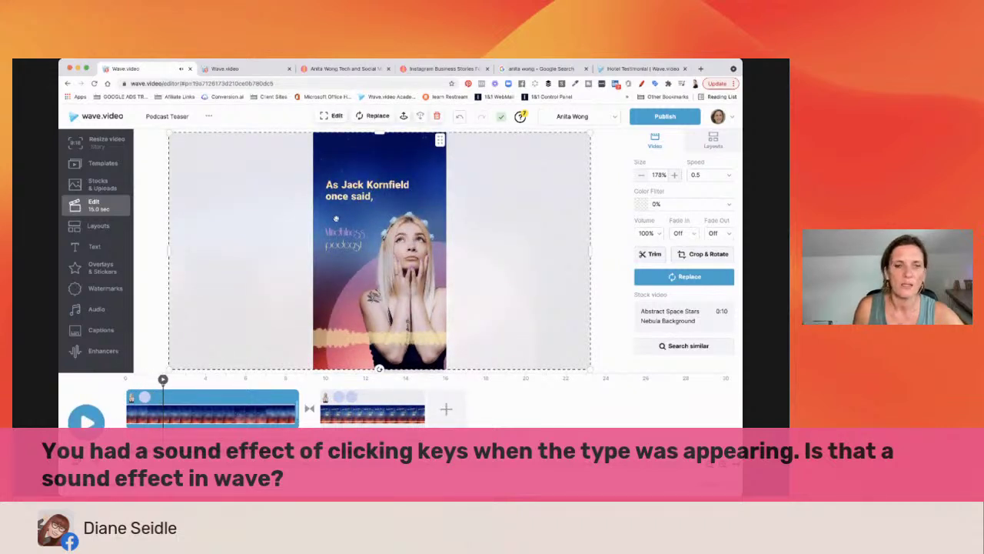
pyautogui.click(149, 439)
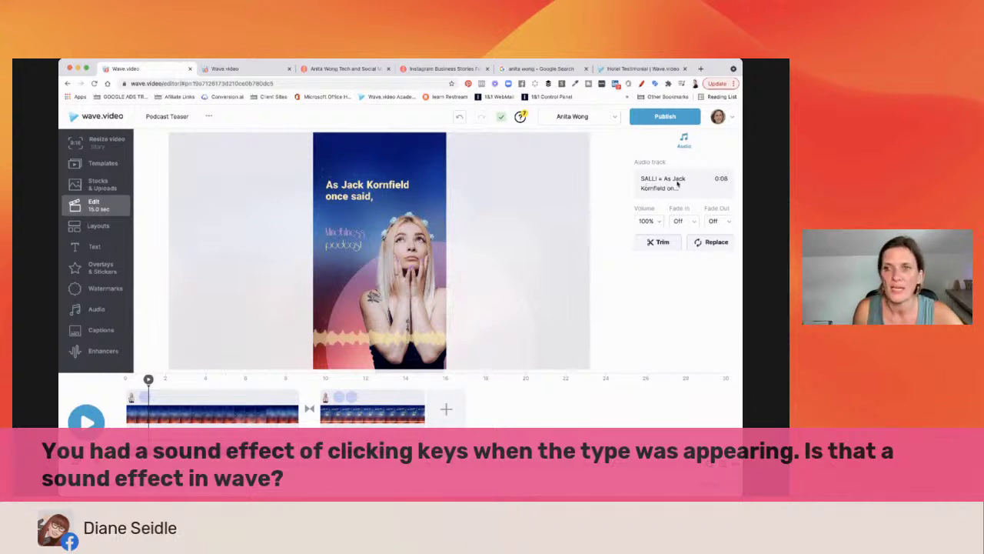
# - Check the Hotel Testimonial's render and preview the finished video with sound, pausing it in the second scene
pyautogui.click(245, 68)
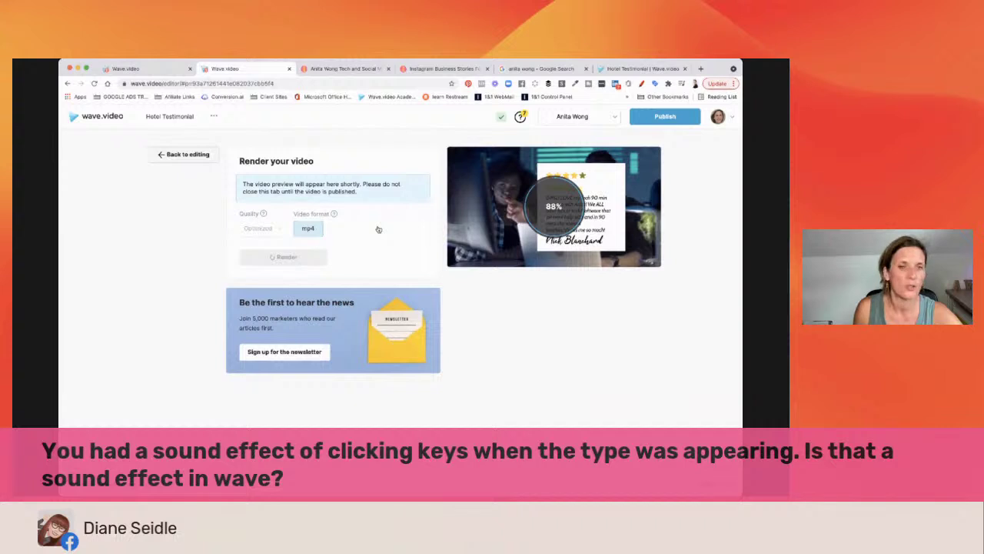
pyautogui.click(123, 69)
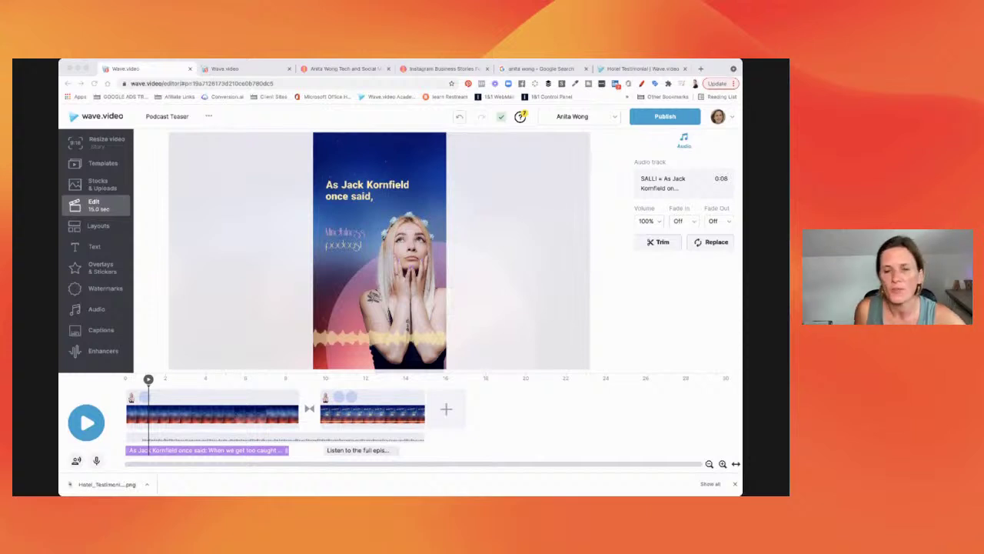
pyautogui.click(235, 70)
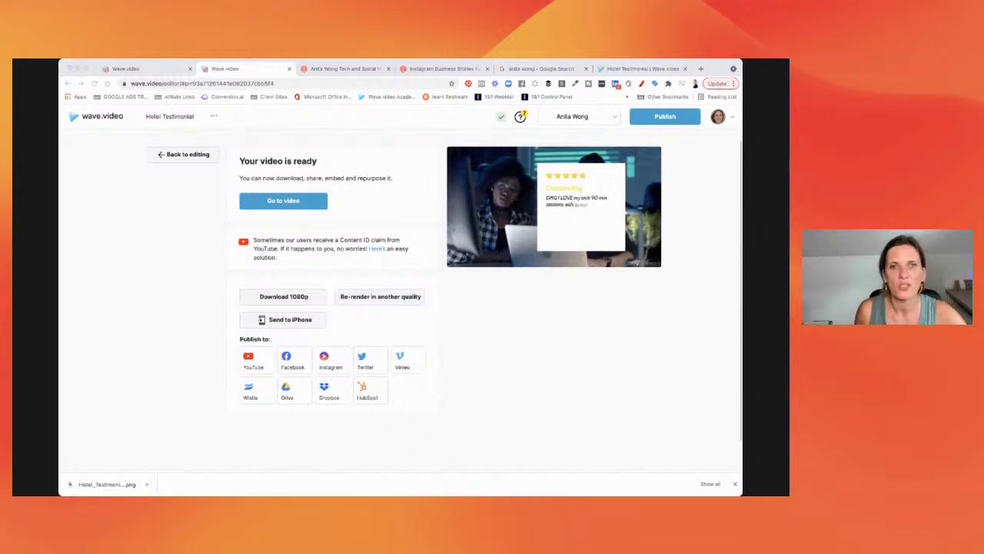
pyautogui.click(232, 70)
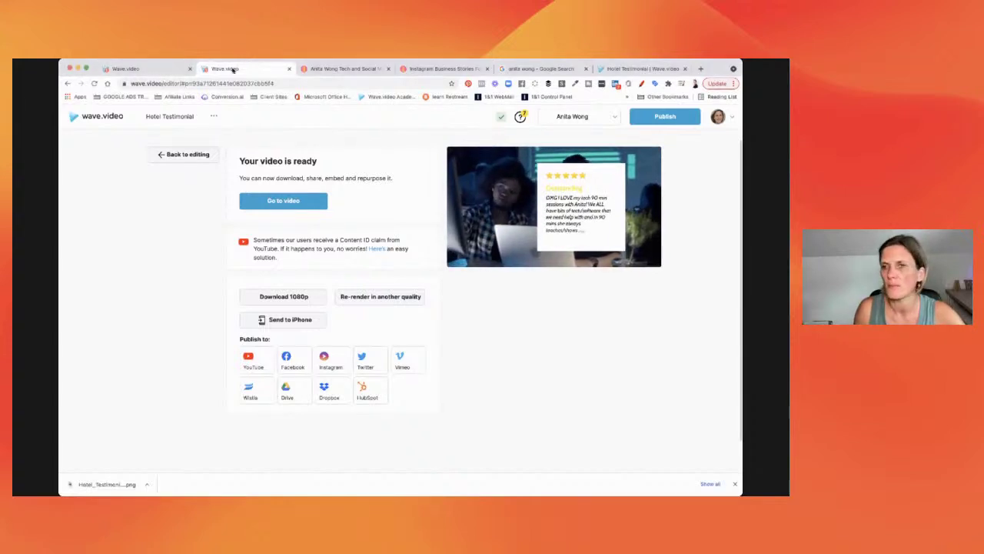
pyautogui.click(613, 247)
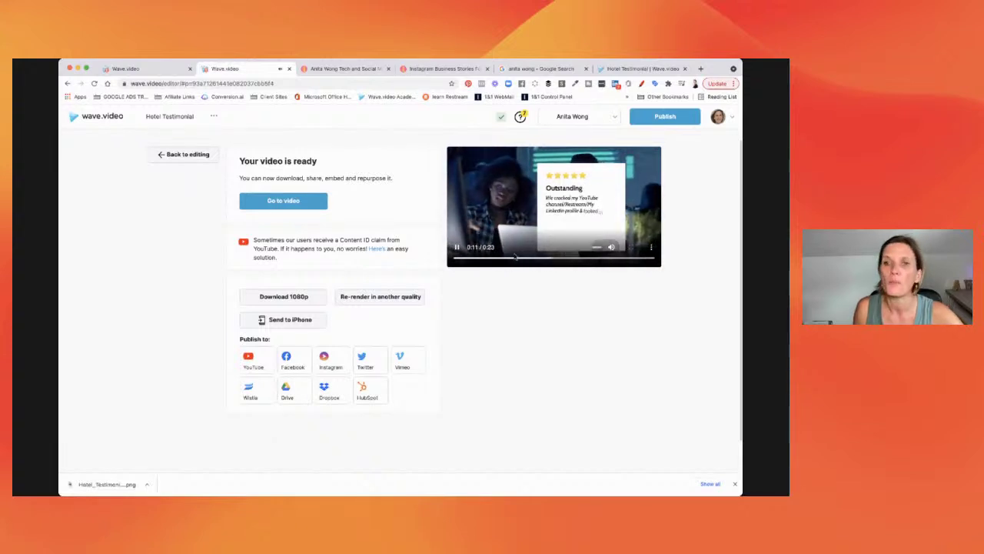
pyautogui.click(457, 248)
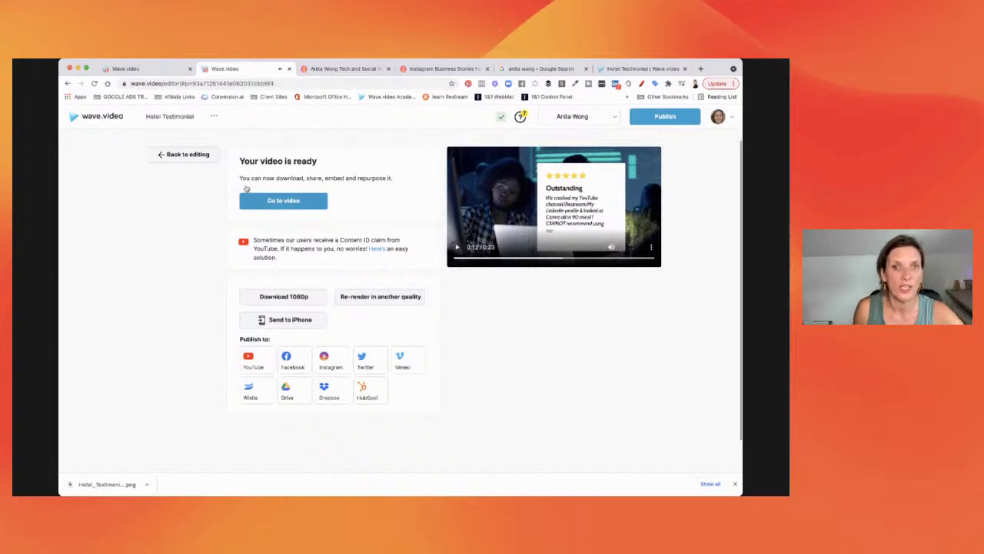
# - Return to editing the testimonial and select its background music track to view the audio settings
pyautogui.click(183, 156)
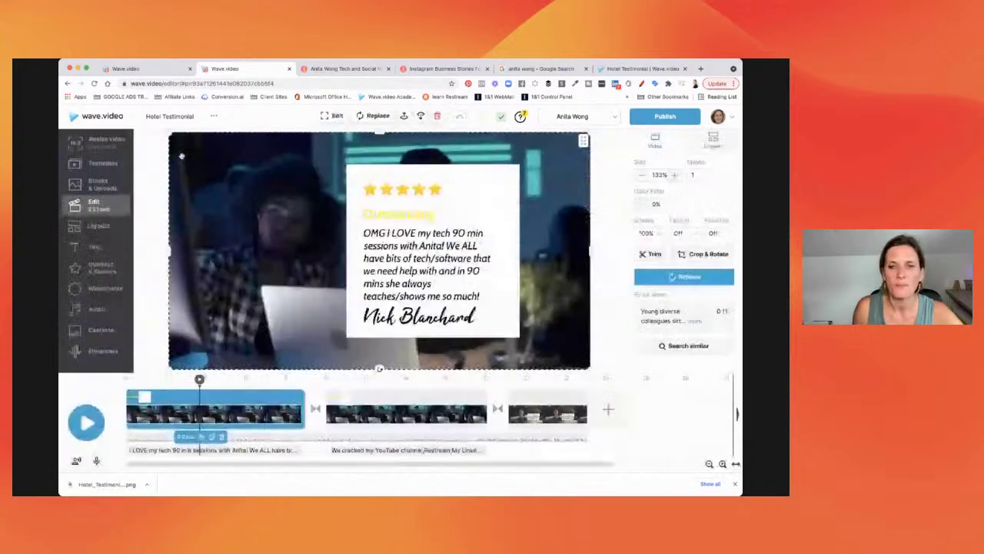
pyautogui.click(153, 437)
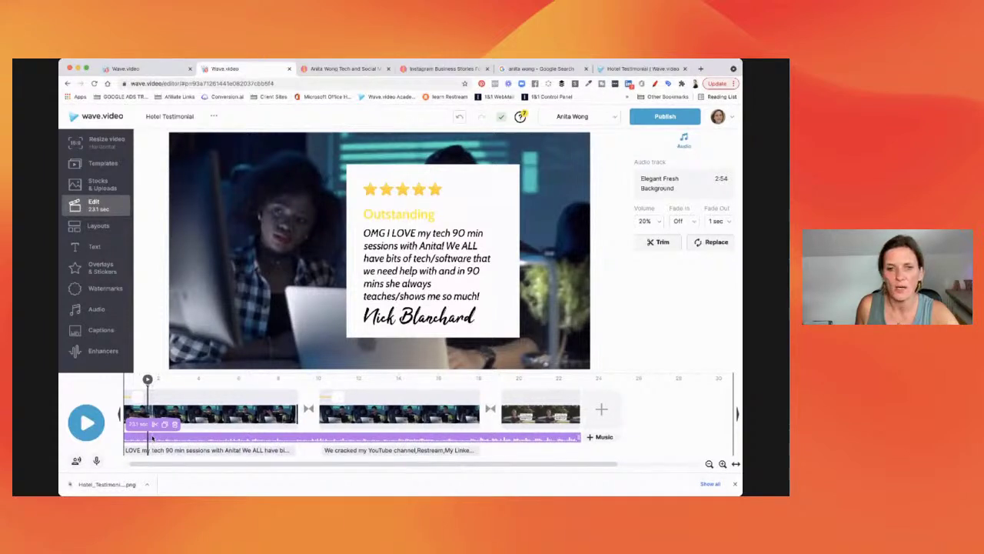
pyautogui.click(151, 437)
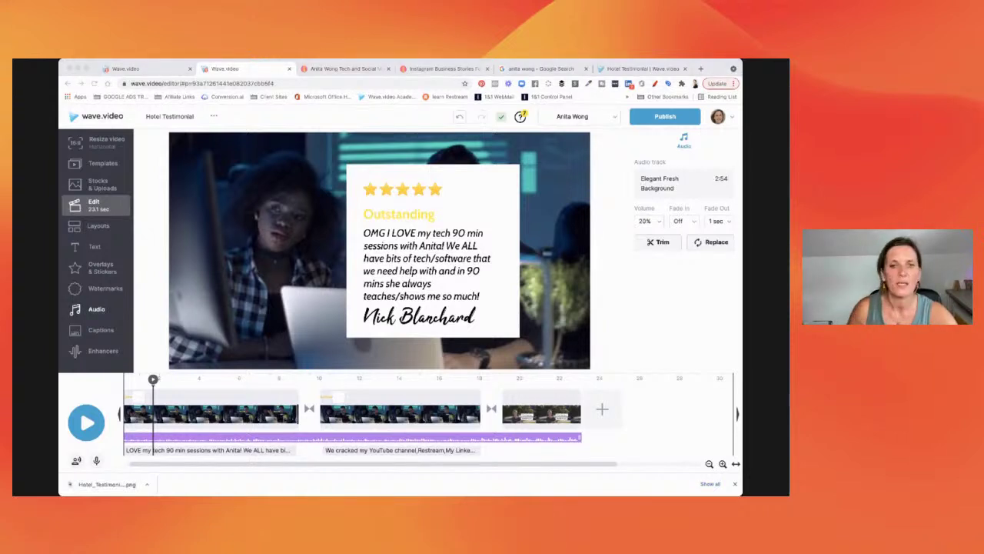
# - Lower the volume of the Hotel Testimonial's first voiceover track to 2%
pyautogui.press('super+Tab')
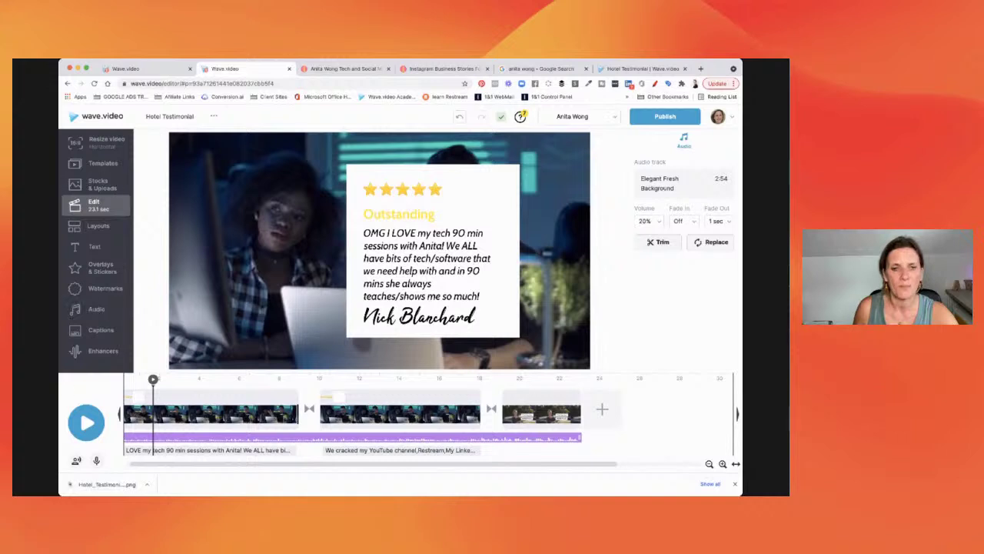
pyautogui.click(133, 452)
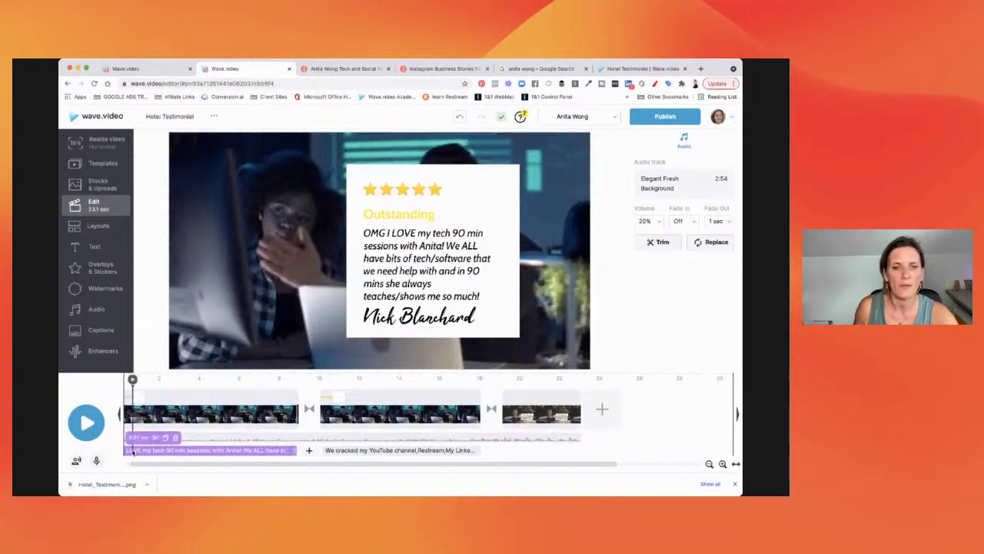
pyautogui.click(646, 222)
pyautogui.moveTo(653, 241); pyautogui.dragTo(572, 244)
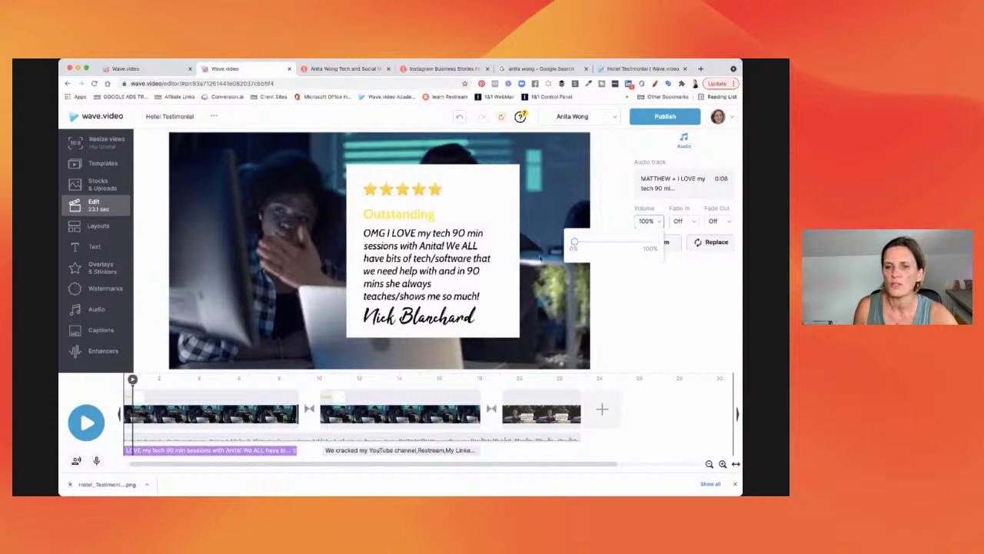
# - Play the testimonial's first scene to check the audio balance, pause it and select the background music track
pyautogui.click(90, 428)
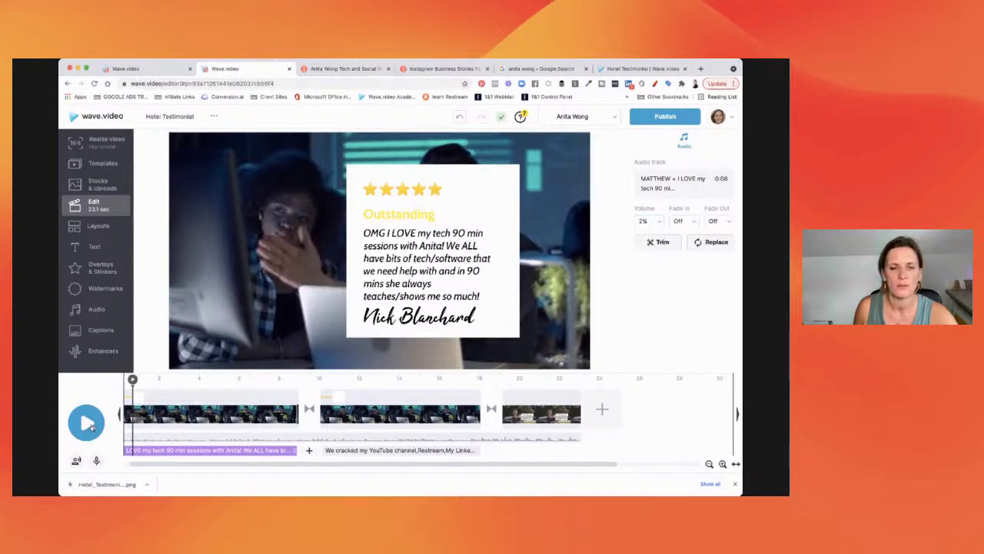
pyautogui.click(90, 428)
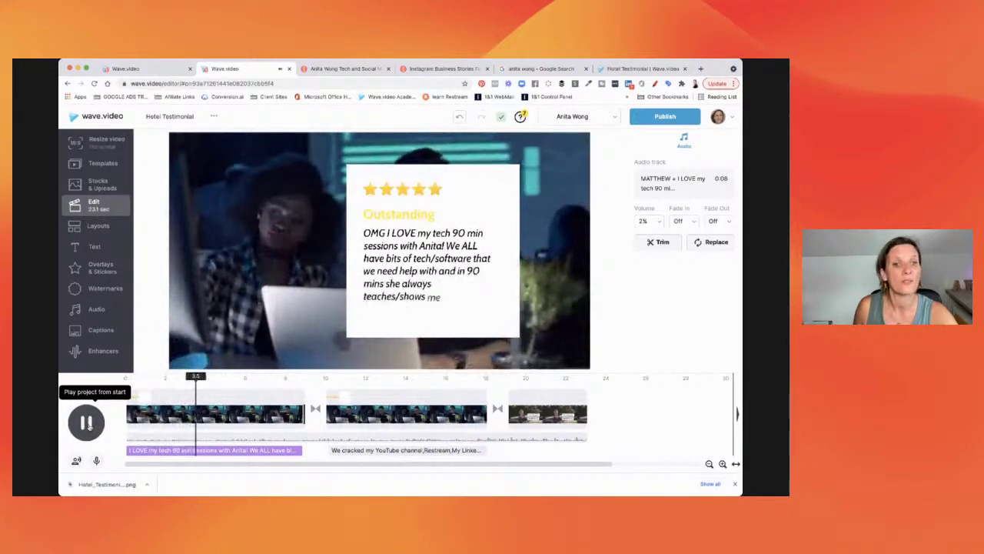
pyautogui.click(86, 423)
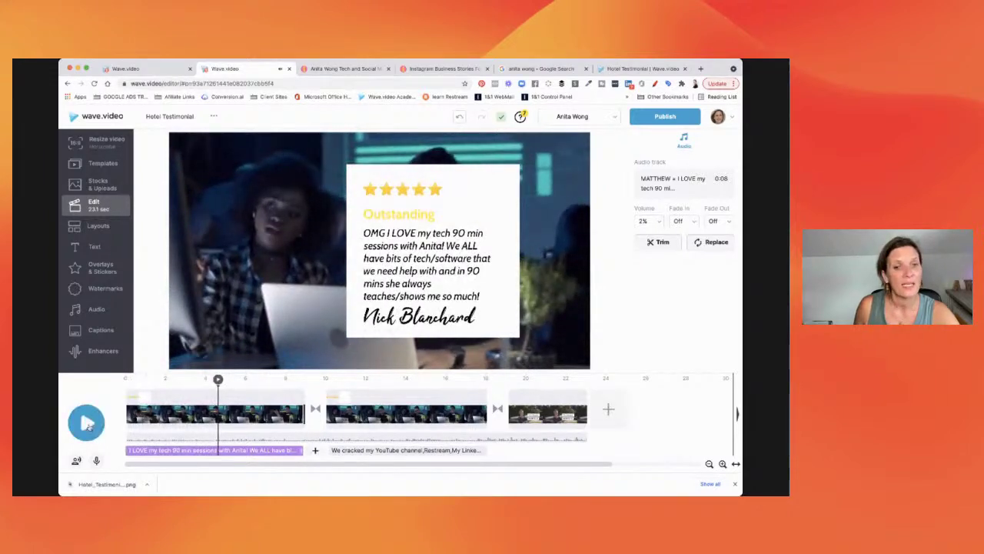
pyautogui.click(192, 438)
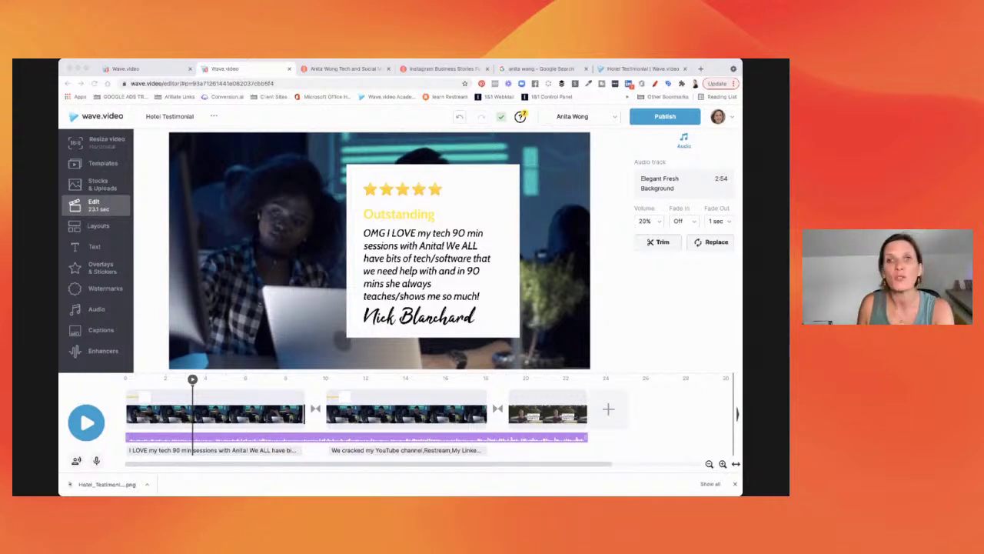
# - Open the Hotel Testimonial's render settings for publishing it as a video
pyautogui.click(229, 70)
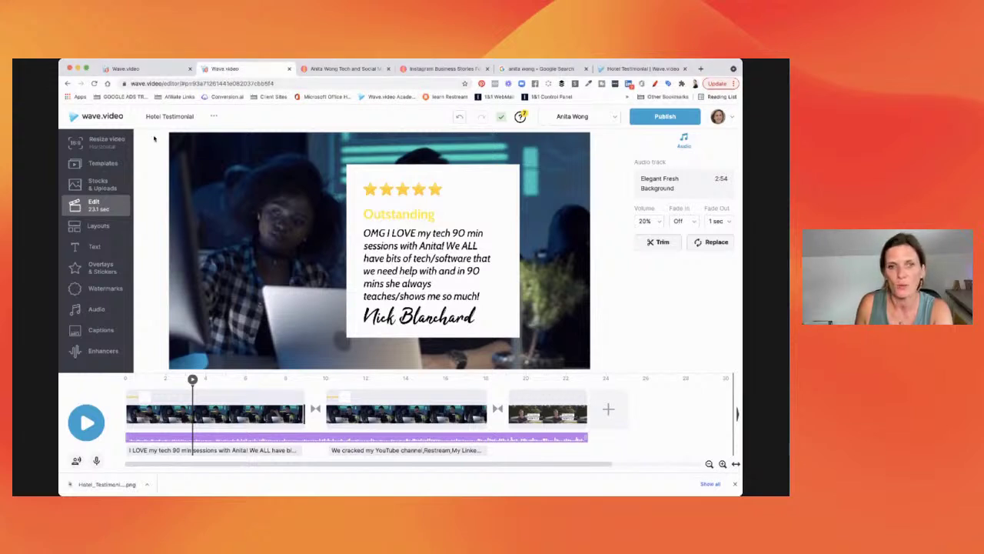
pyautogui.click(668, 123)
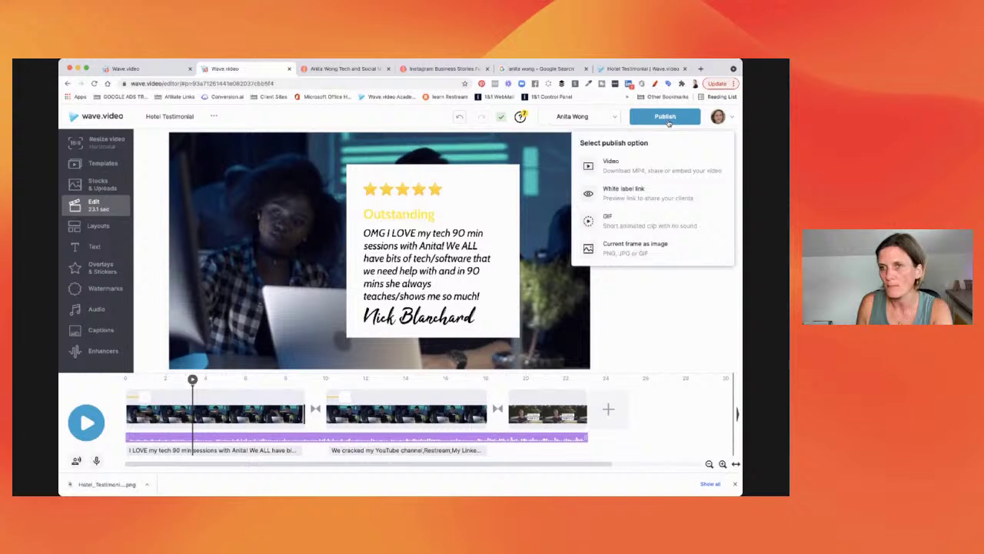
pyautogui.click(641, 164)
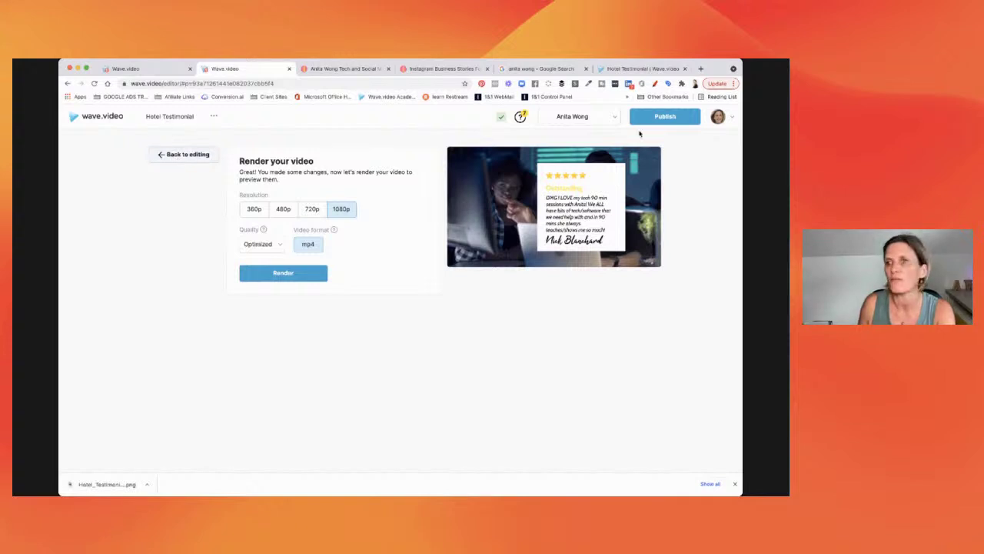
# - Find the Hotel Testimonial among the account's saved videos, open its preview page and play the rendered video briefly before pausing it
pyautogui.click(723, 122)
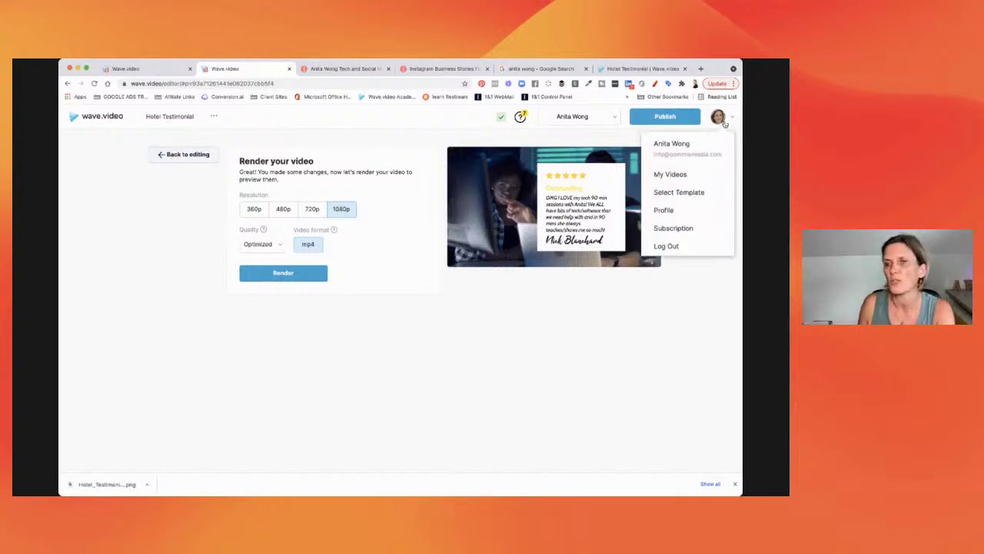
pyautogui.click(676, 183)
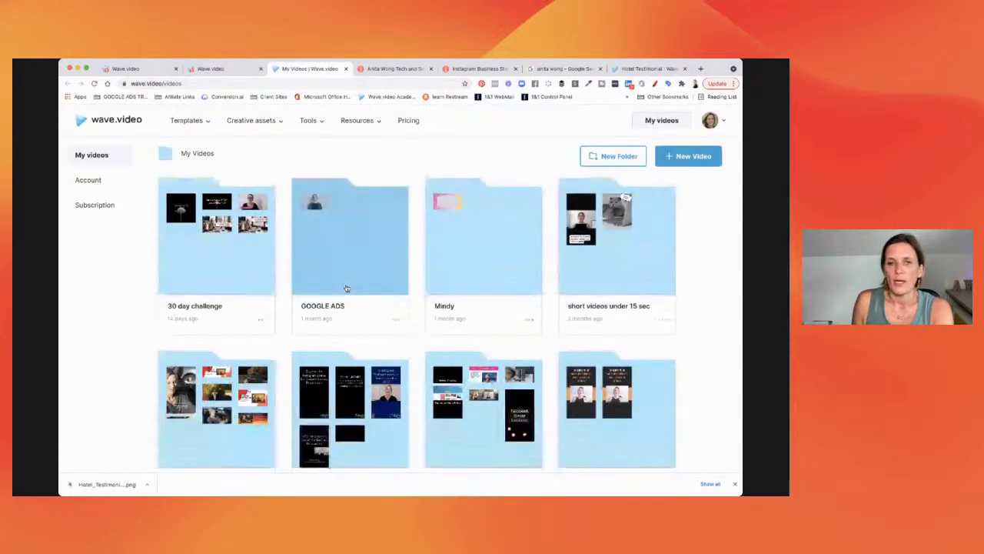
pyautogui.scroll(-10, 346, 286)
pyautogui.scroll(-15, 347, 288)
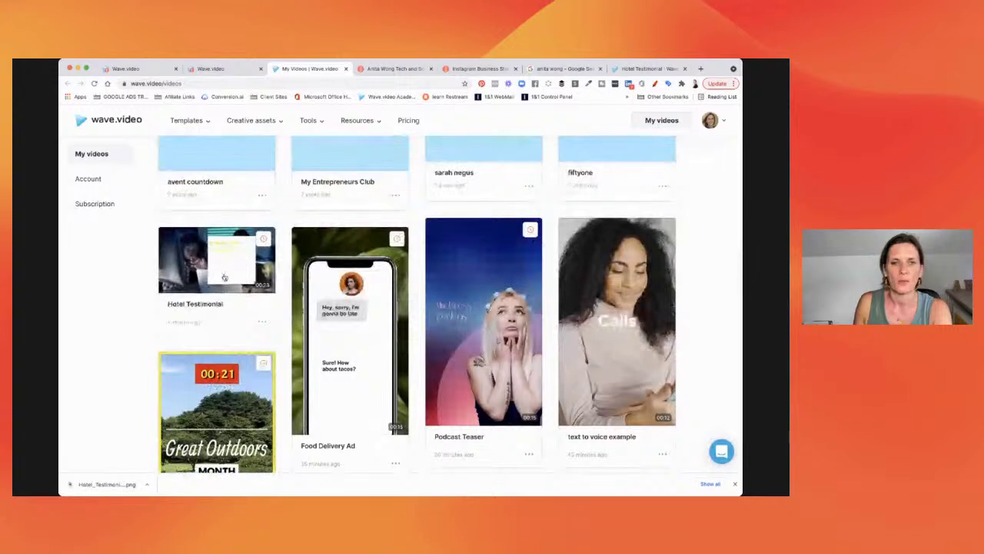
pyautogui.click(262, 321)
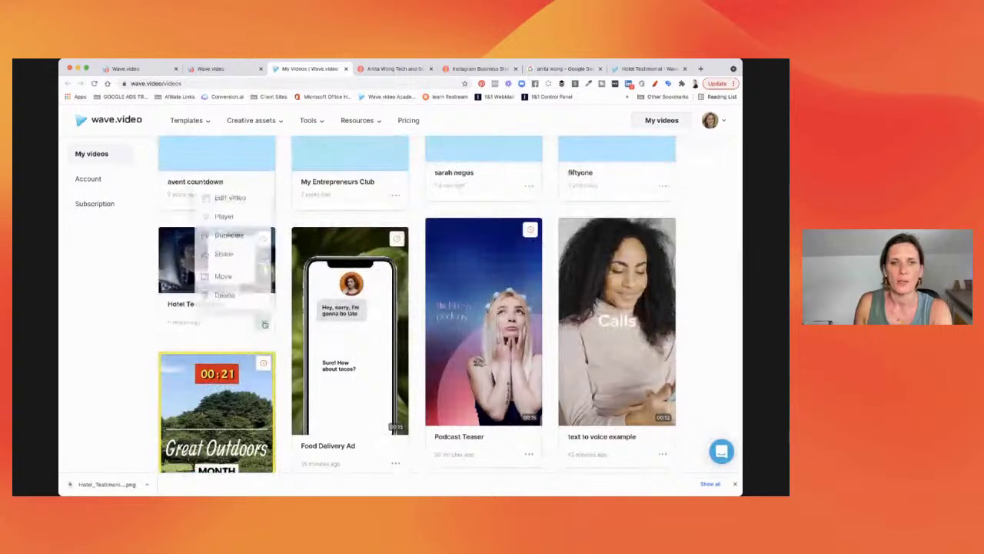
pyautogui.scroll(-1, 232, 217)
pyautogui.click(225, 212)
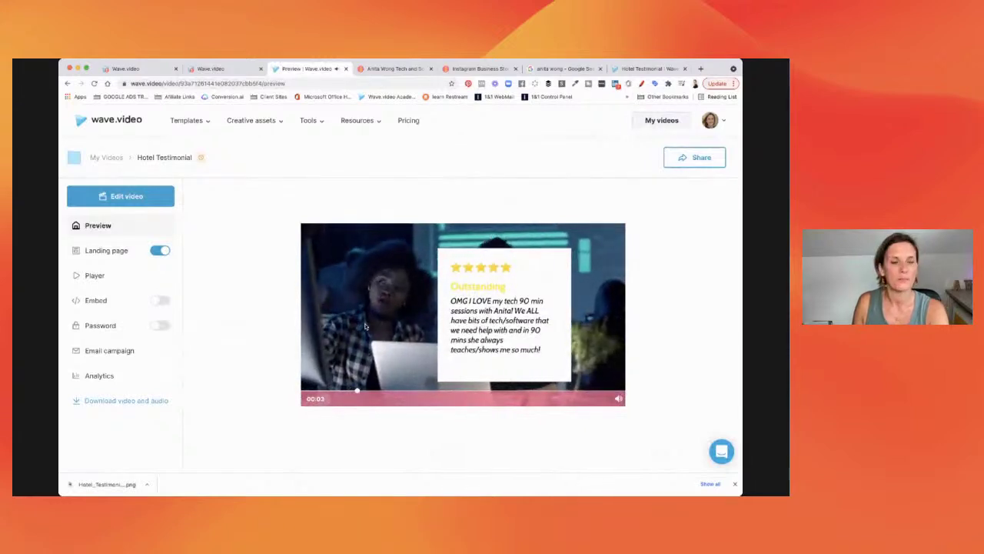
pyautogui.click(365, 326)
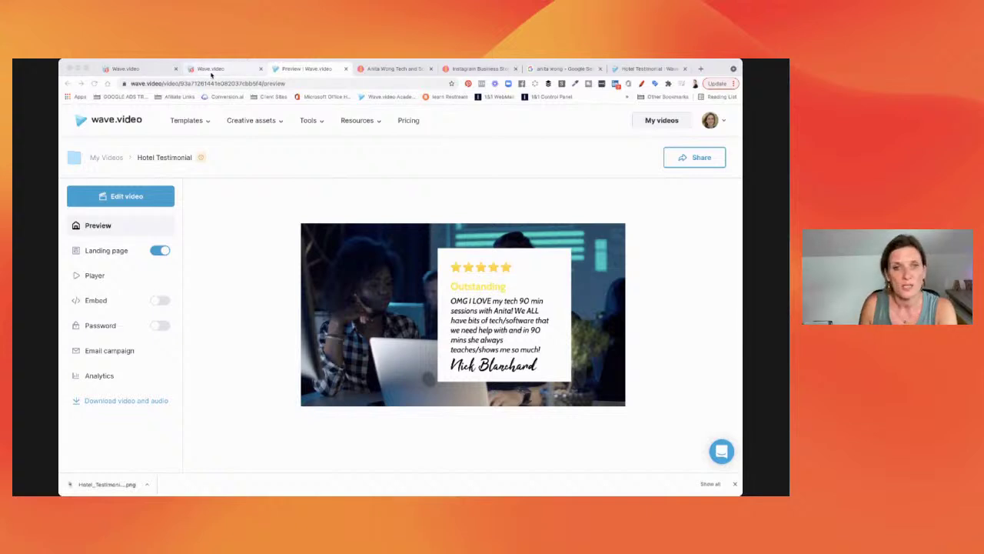
# - Return to editing the testimonial, resize it to the 9:16 Story format and play its opening seconds
pyautogui.click(211, 71)
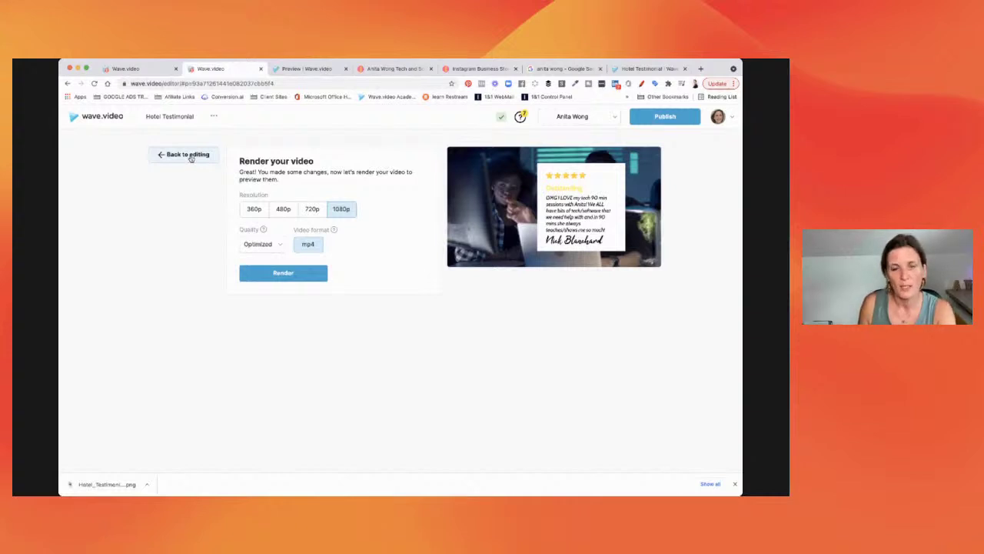
pyautogui.click(191, 157)
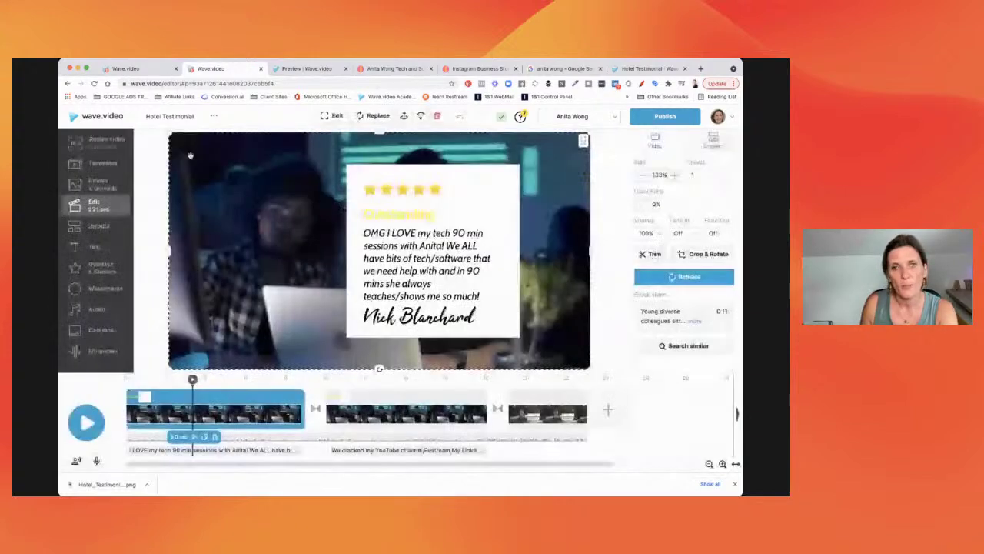
pyautogui.click(102, 150)
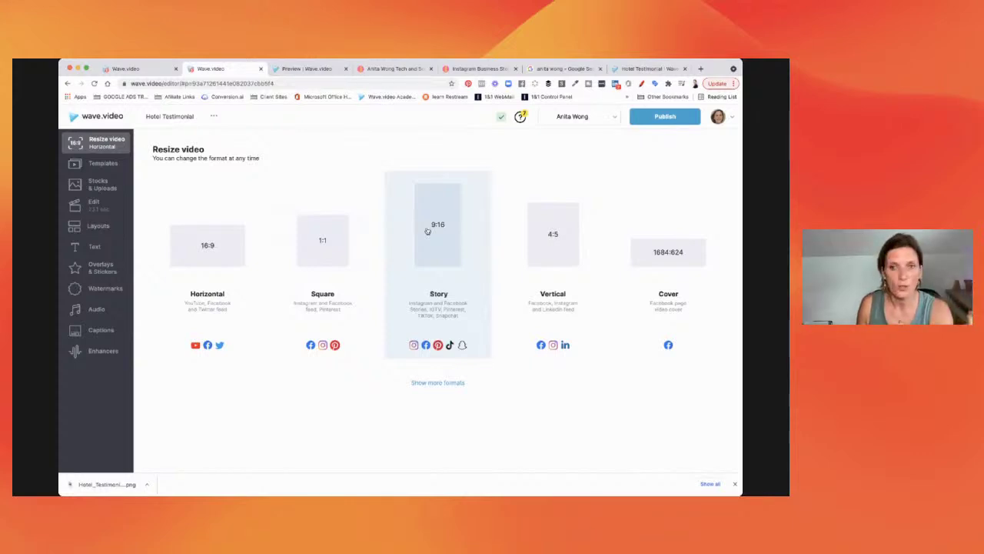
pyautogui.click(428, 231)
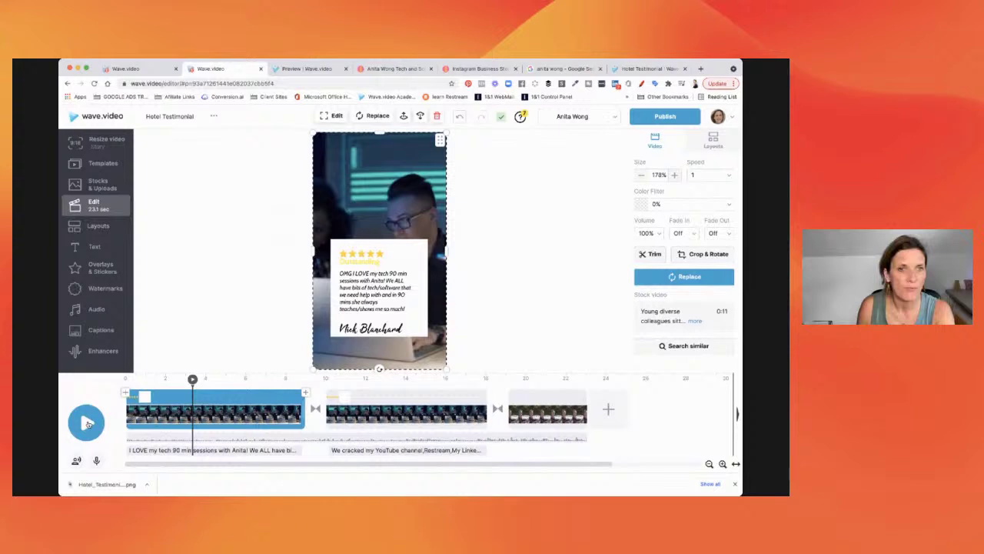
pyautogui.click(87, 422)
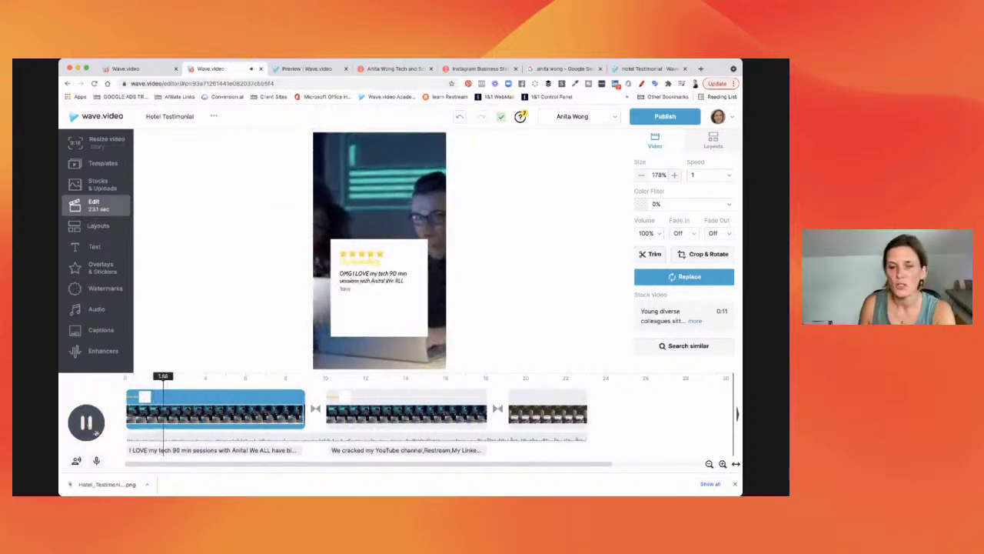
pyautogui.click(86, 422)
# - Set the first voiceover's volume to 100% and play the Story version through into the second scene, pausing there
pyautogui.click(154, 449)
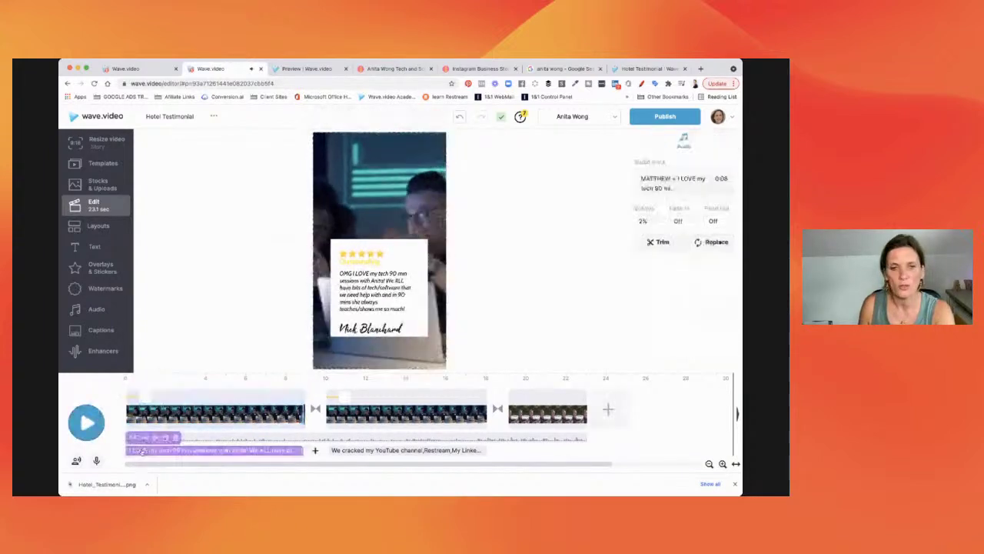
pyautogui.click(651, 220)
pyautogui.click(652, 242)
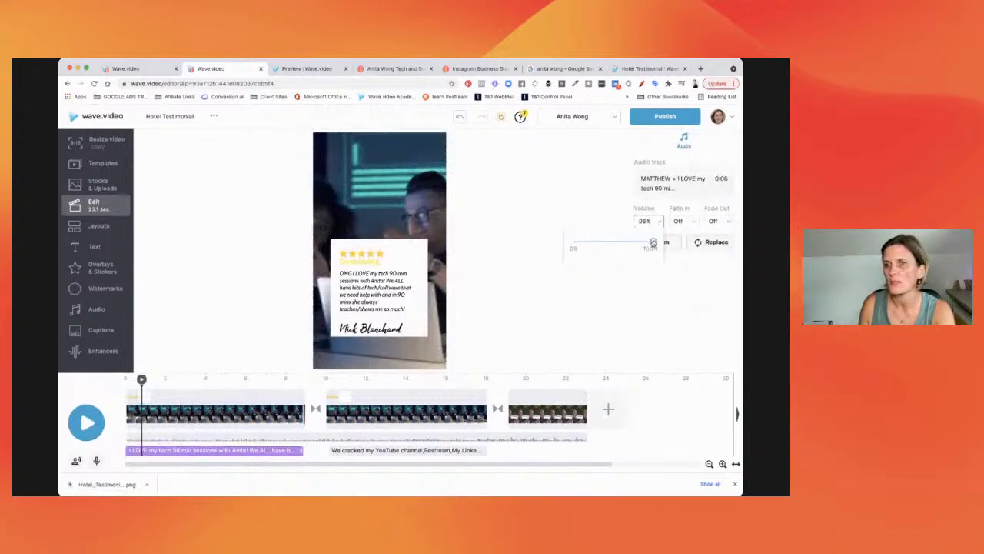
pyautogui.click(654, 242)
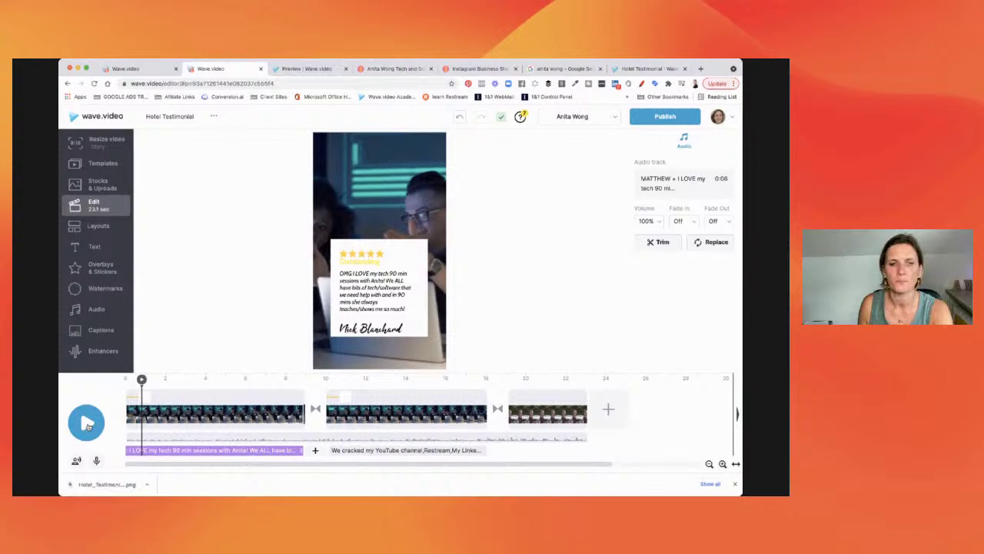
pyautogui.click(87, 425)
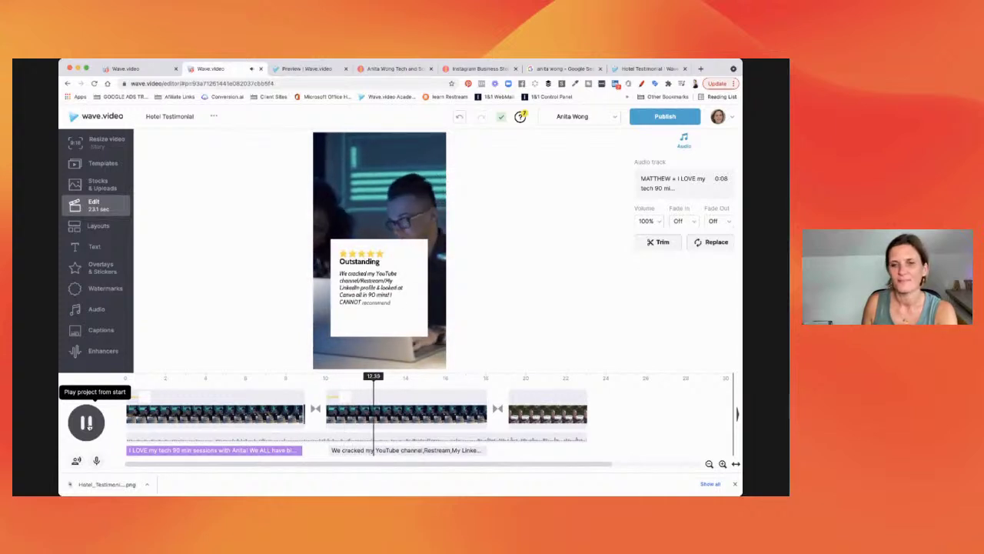
pyautogui.click(86, 422)
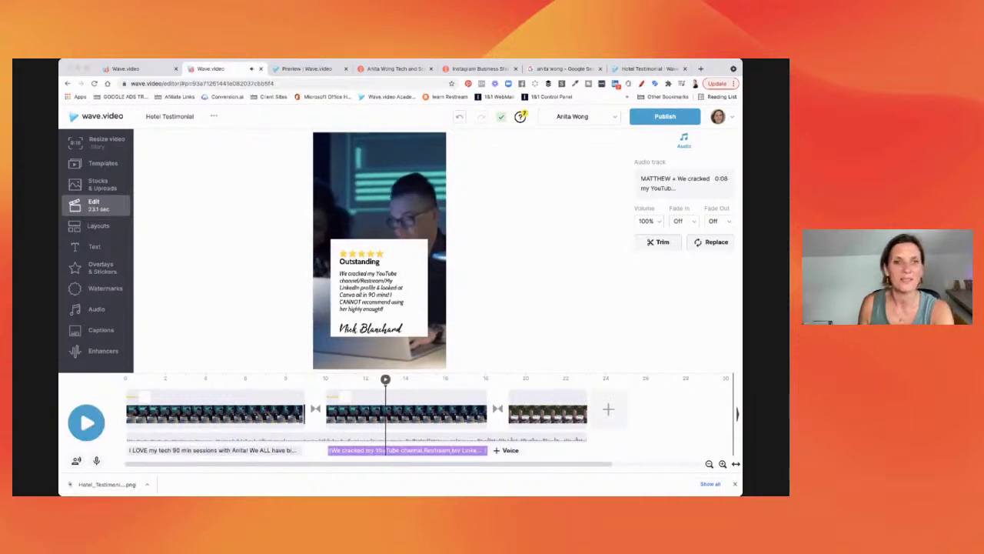